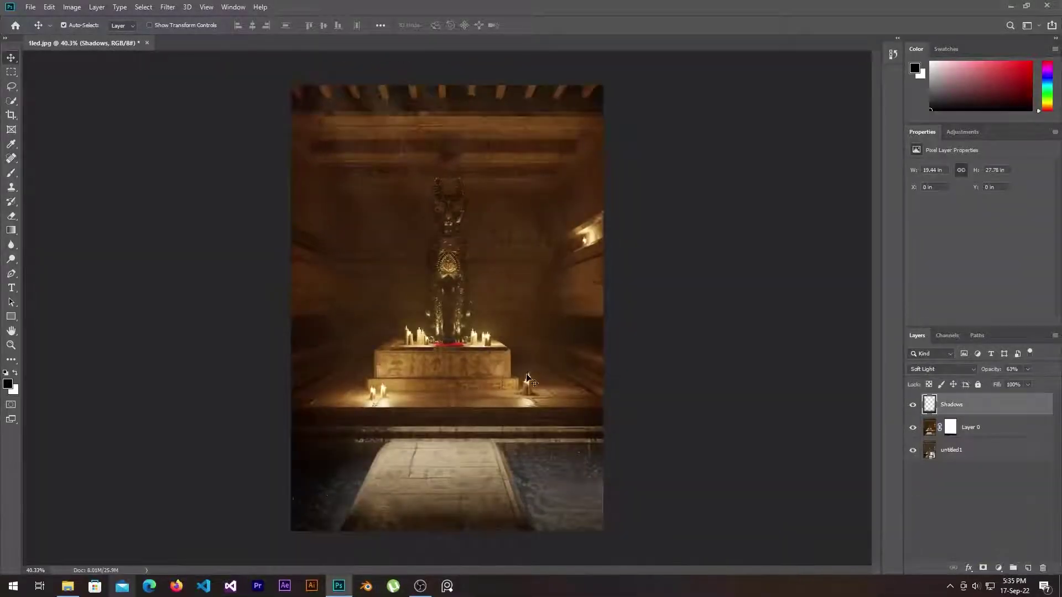
# - Add a layer named Shadows 2 and paint black bars across the ceiling and beside the statue
pyautogui.click(1028, 568)
pyautogui.doubleClick(954, 404)
pyautogui.write('Shadows 2')
pyautogui.press('Return')
pyautogui.press('b')
pyautogui.moveTo(309, 147); pyautogui.dragTo(578, 146)
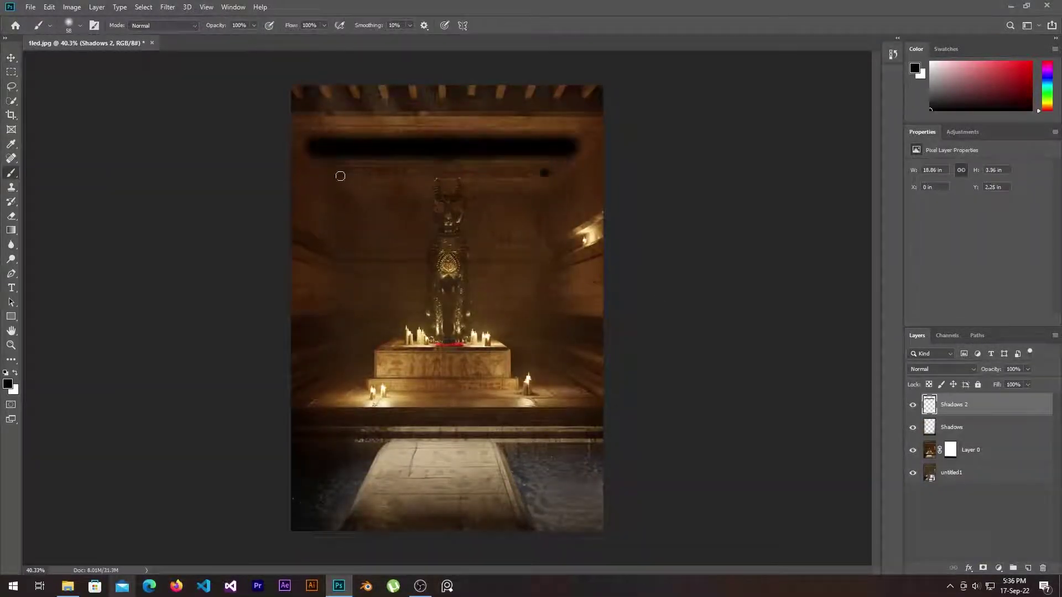
pyautogui.moveTo(337, 174); pyautogui.dragTo(547, 174)
pyautogui.moveTo(298, 100); pyautogui.dragTo(600, 100)
pyautogui.moveTo(513, 275); pyautogui.dragTo(553, 365)
pyautogui.moveTo(387, 354)
pyautogui.mouseDown()
pyautogui.moveTo(343, 248)
pyautogui.moveTo(509, 249)
pyautogui.mouseUp()
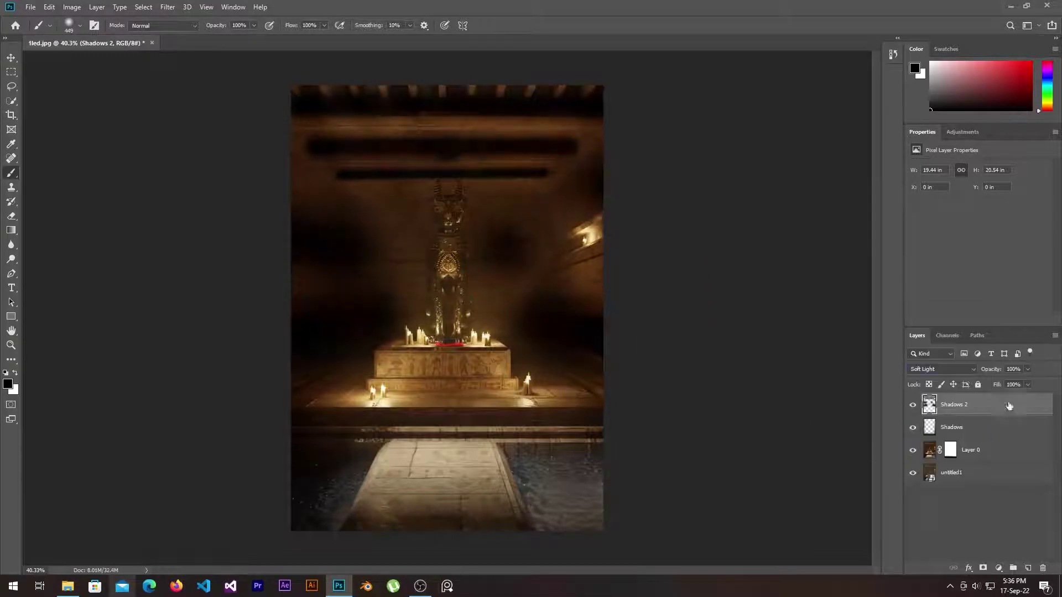
# - Lower Shadows 2 opacity to 26% and stamp all visible layers onto a merged layer
pyautogui.scroll(-13, 940, 369)
pyautogui.moveTo(1027, 369); pyautogui.dragTo(1015, 382)
pyautogui.press('v')
pyautogui.hotkey('ctrl', 'alt', 'shift', 'e')
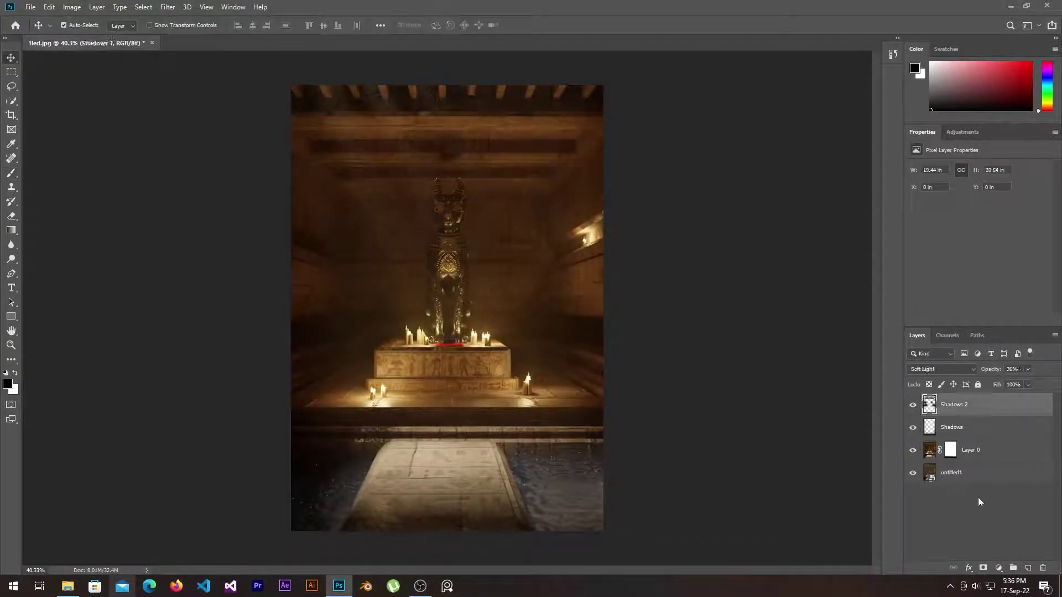
# - Darken the merged layer with Levels, setting the midtones to 0.61
pyautogui.hotkey('ctrl', 'l')
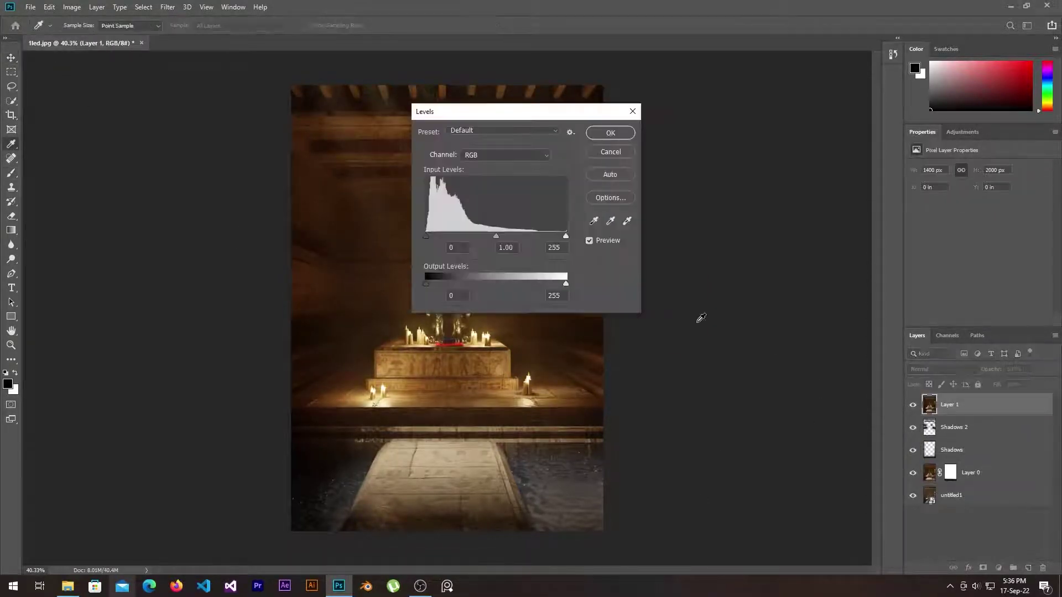
pyautogui.moveTo(497, 109); pyautogui.dragTo(704, 113)
pyautogui.moveTo(710, 238); pyautogui.dragTo(732, 238)
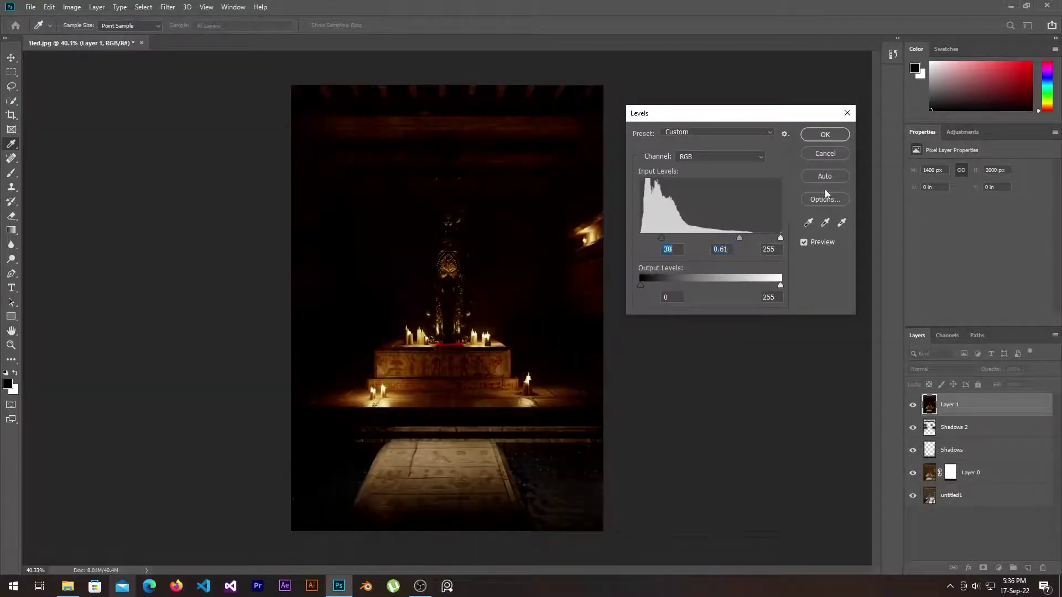
pyautogui.press('Return')
pyautogui.click(167, 6)
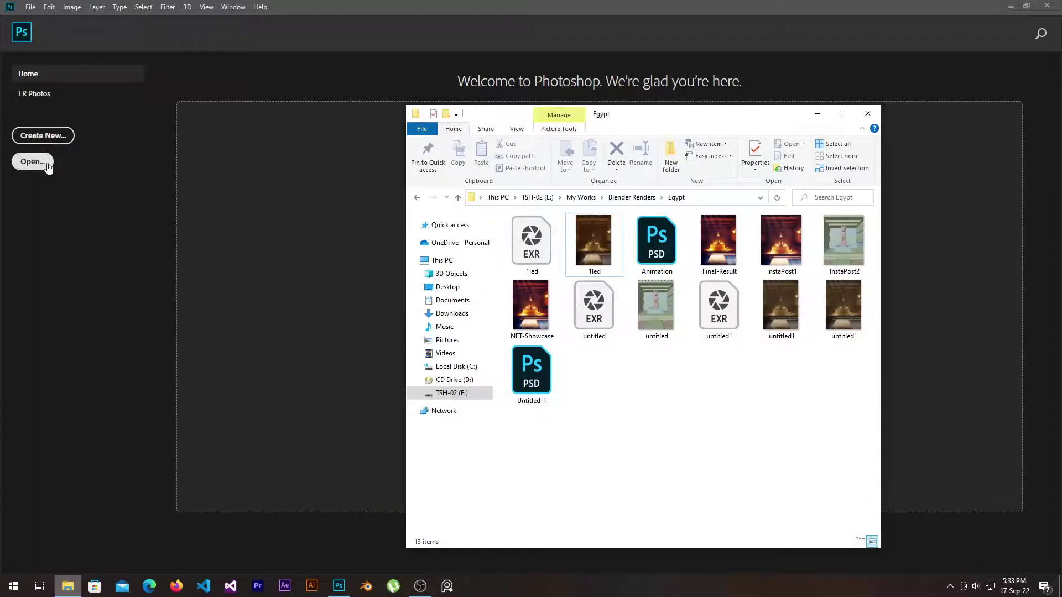
# - Select the 1led render in the Egypt folder to open it in Photoshop
pyautogui.click(579, 243)
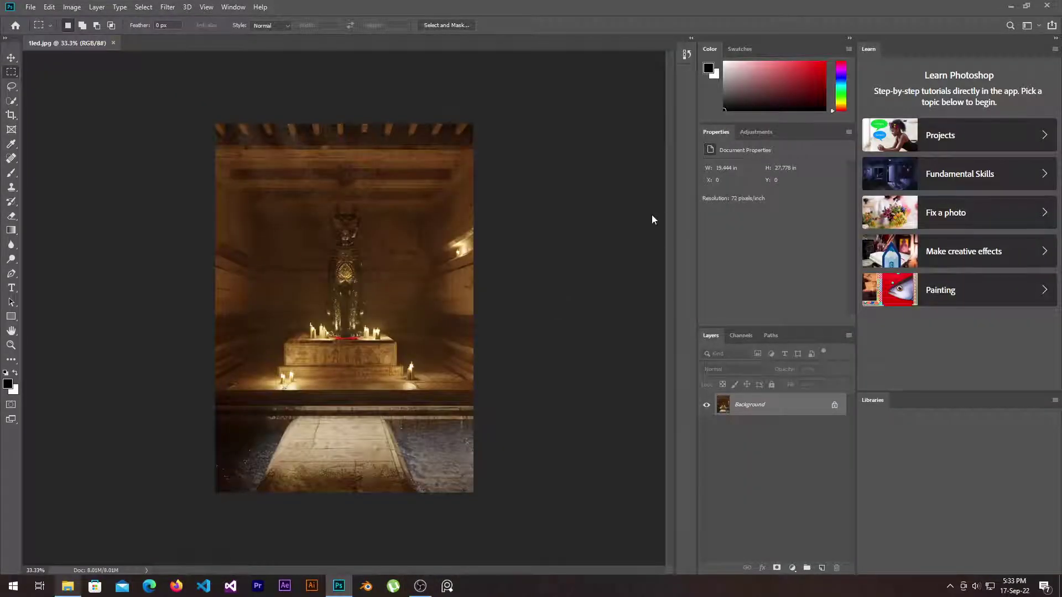
# - Close the Learn and Libraries panel groups
pyautogui.click(1054, 49)
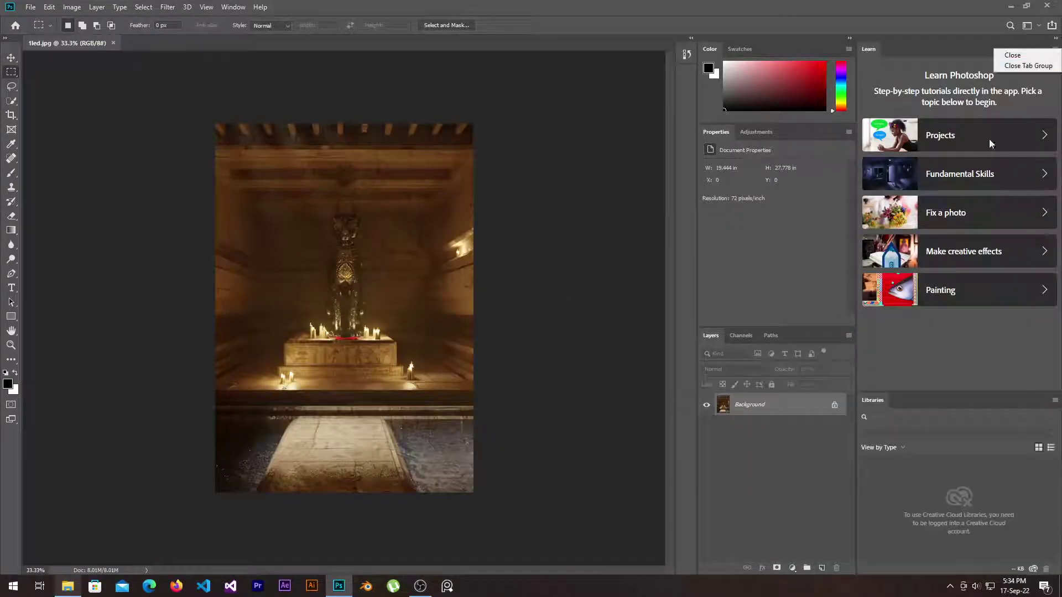
pyautogui.click(1013, 66)
pyautogui.click(1053, 51)
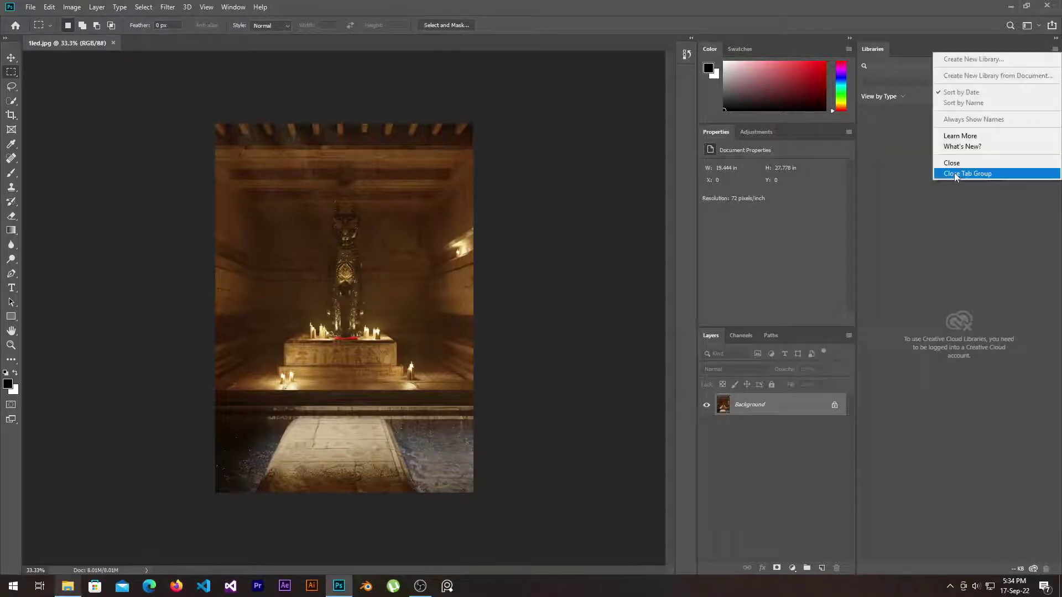
pyautogui.click(954, 173)
pyautogui.scroll(2, 509, 339)
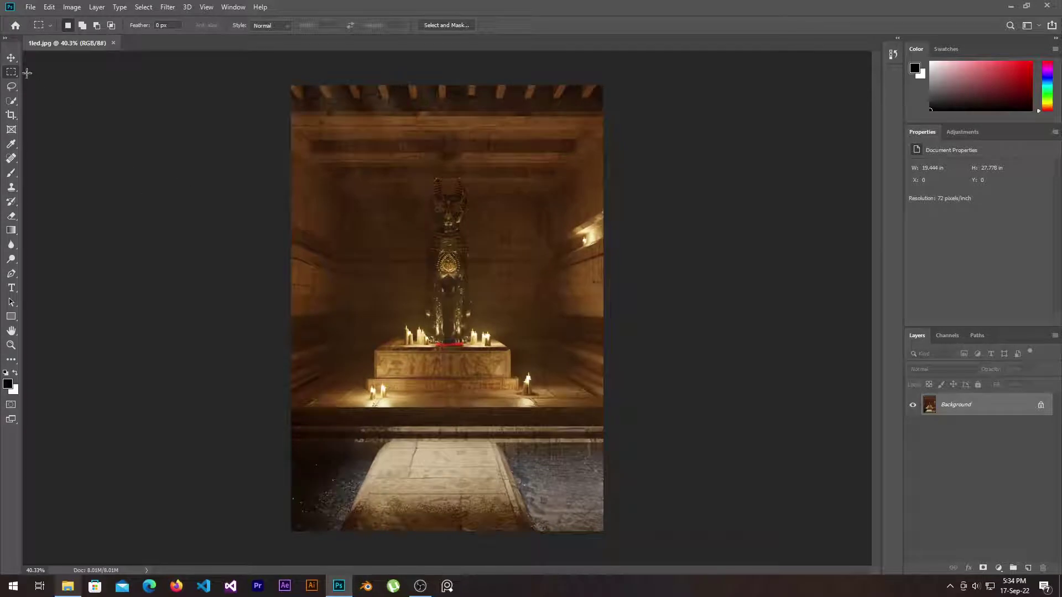
# - Unlock the Background into an editable Layer 0 and bring up the Egypt renders folder
pyautogui.click(11, 58)
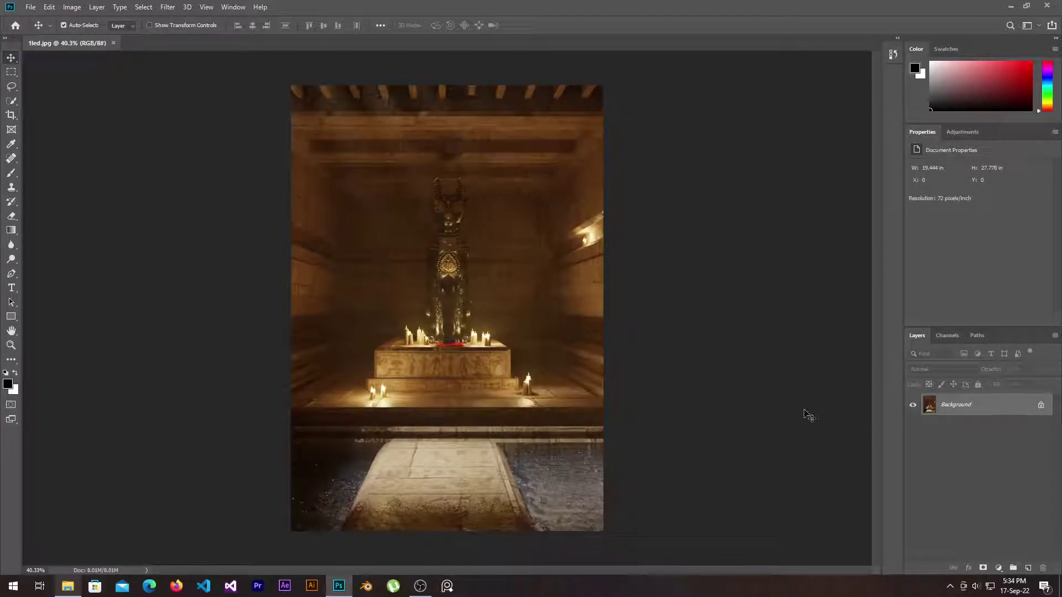
pyautogui.click(1039, 407)
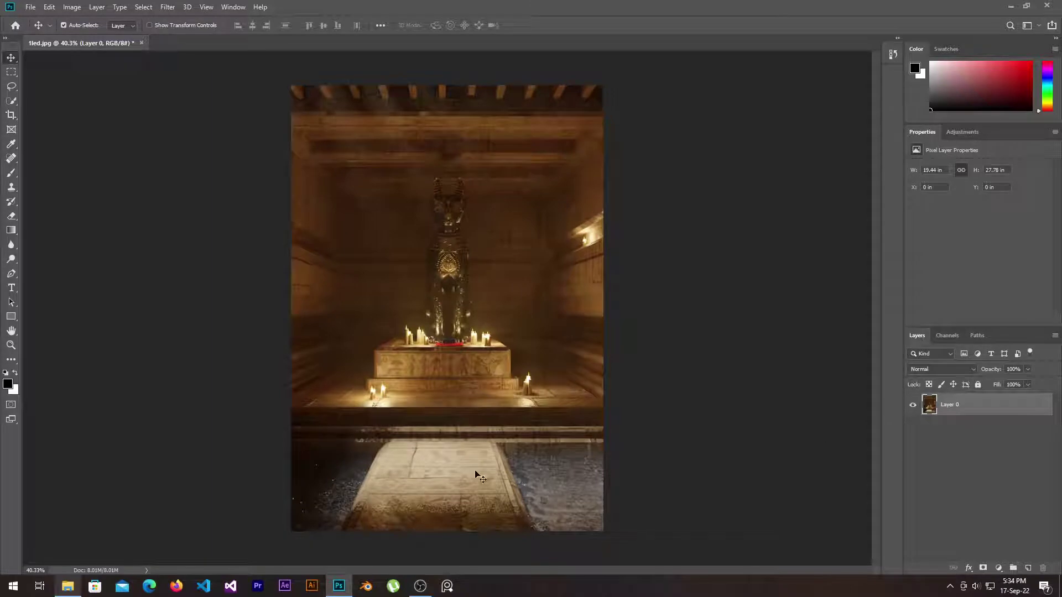
pyautogui.scroll(1, 455, 515)
pyautogui.scroll(-3, 455, 515)
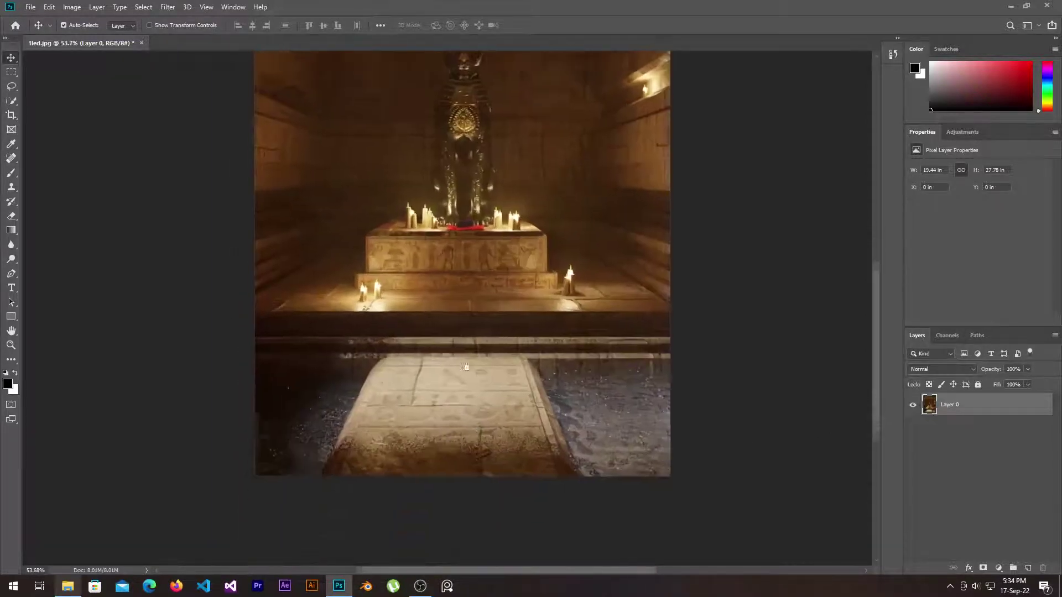
pyautogui.scroll(-1, 462, 481)
pyautogui.scroll(1, 463, 479)
pyautogui.scroll(1, 507, 411)
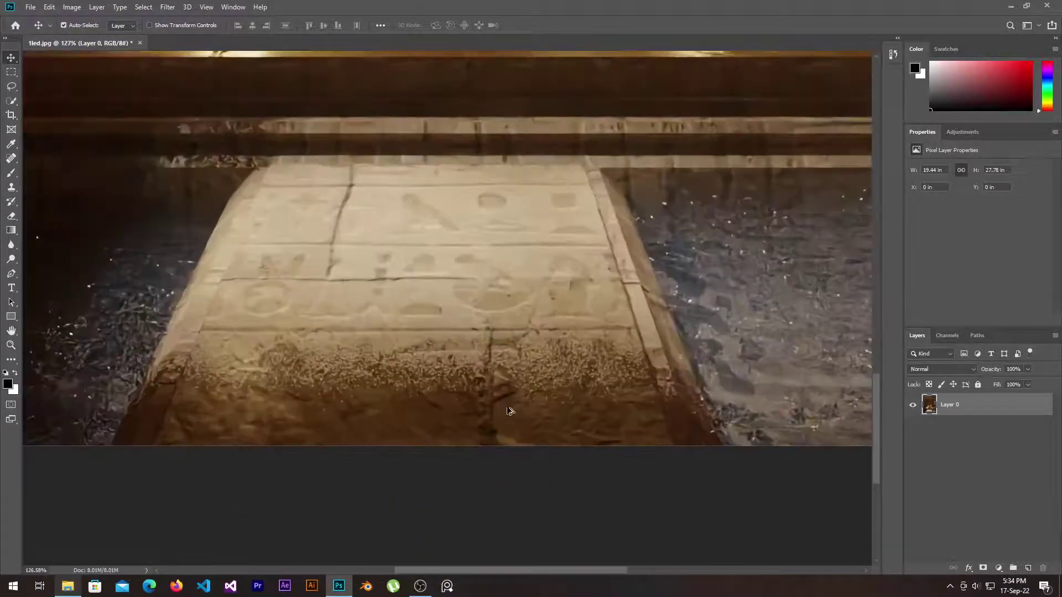
pyautogui.scroll(-1, 614, 379)
pyautogui.scroll(-2, 610, 375)
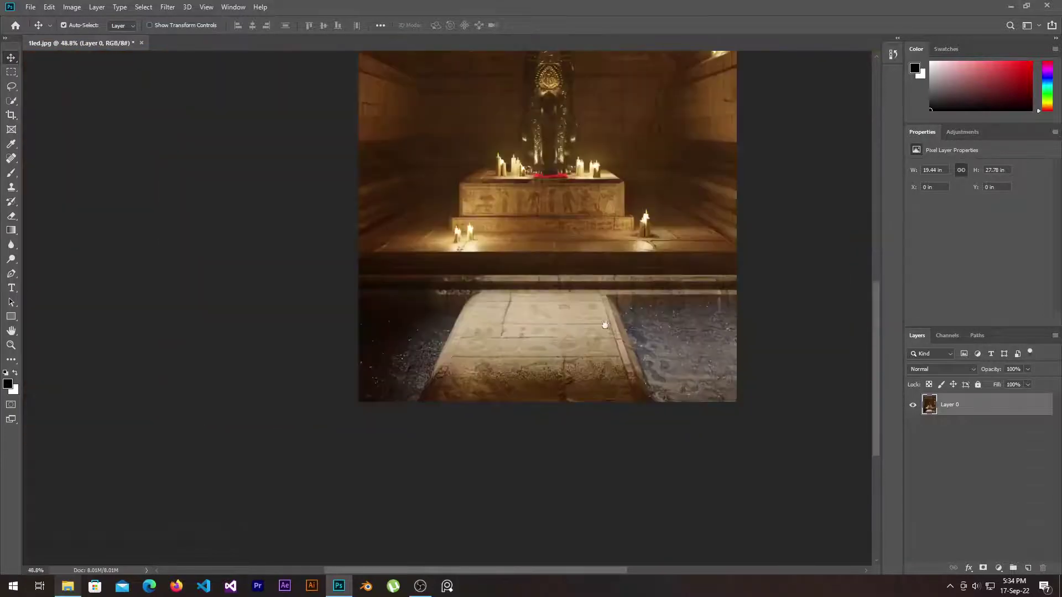
pyautogui.click(67, 586)
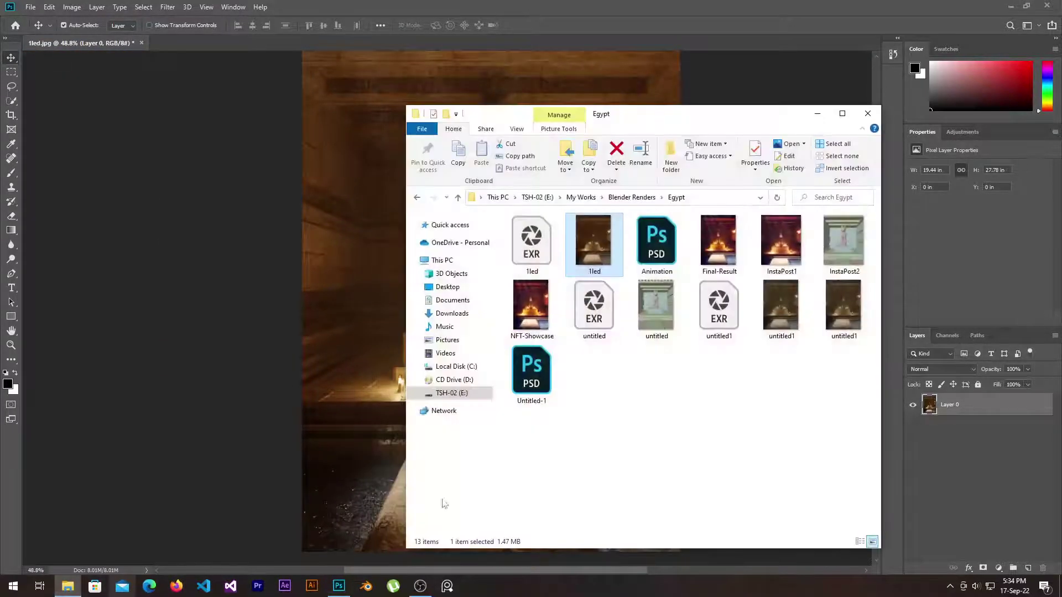
# - Preview untitled1 in Windows Photos, then drag it onto the Photoshop canvas as a layer
pyautogui.doubleClick(785, 314)
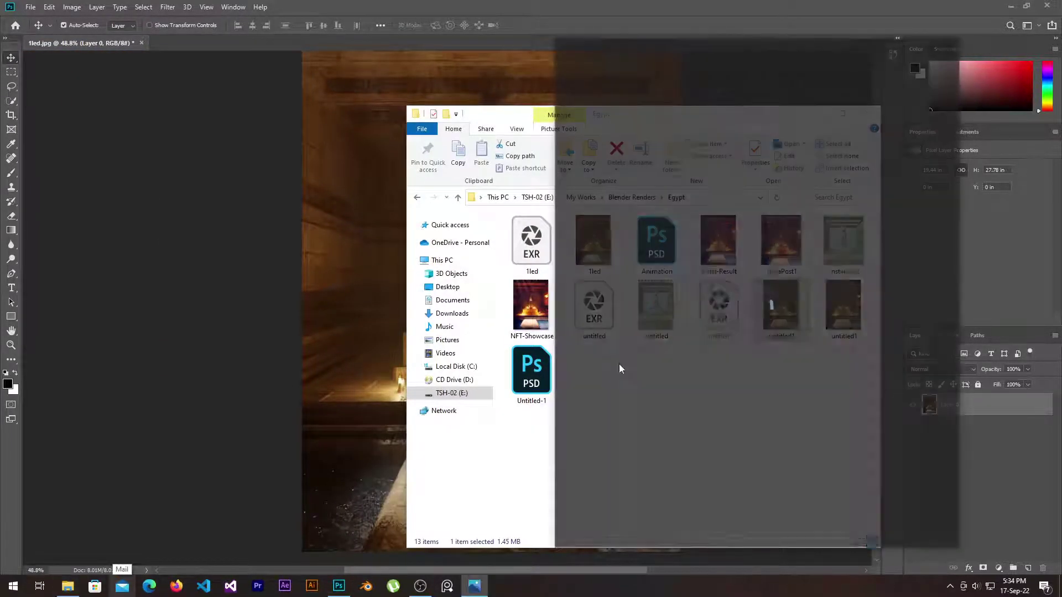
pyautogui.scroll(1, 792, 354)
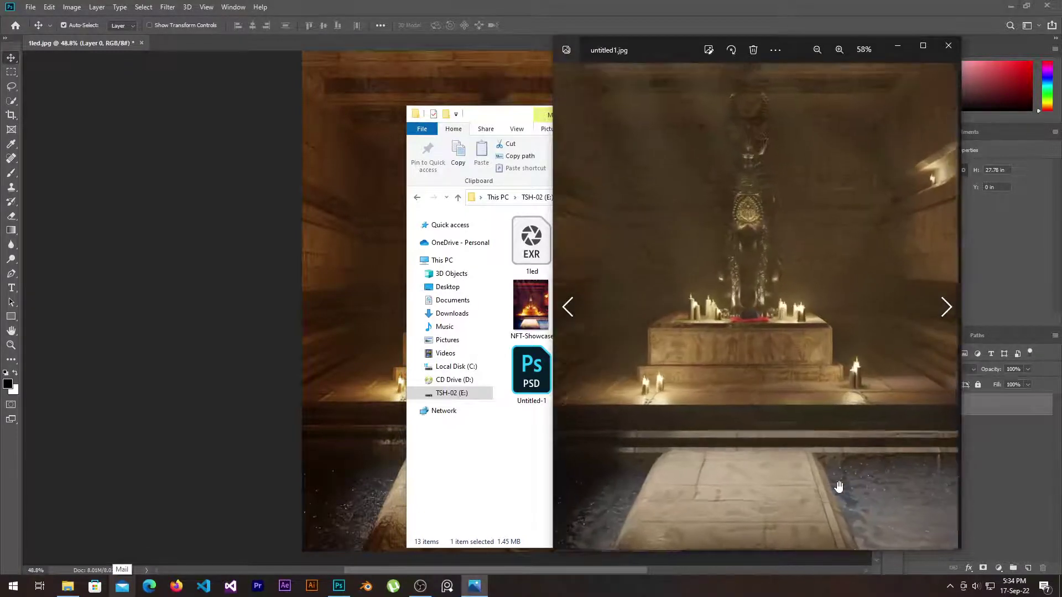
pyautogui.scroll(2, 715, 486)
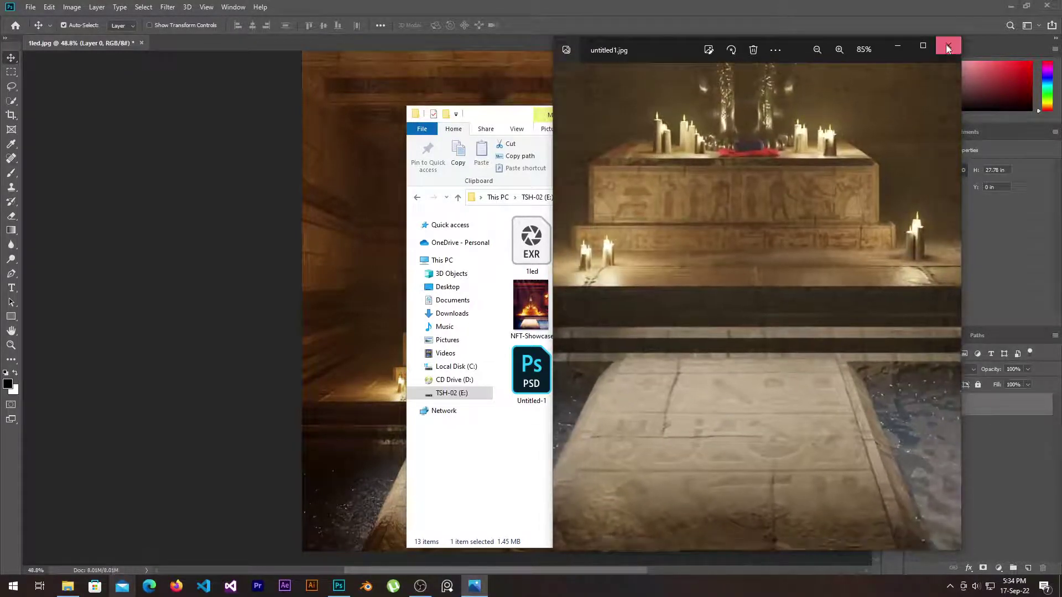
pyautogui.press('Escape')
pyautogui.moveTo(787, 296); pyautogui.dragTo(383, 291)
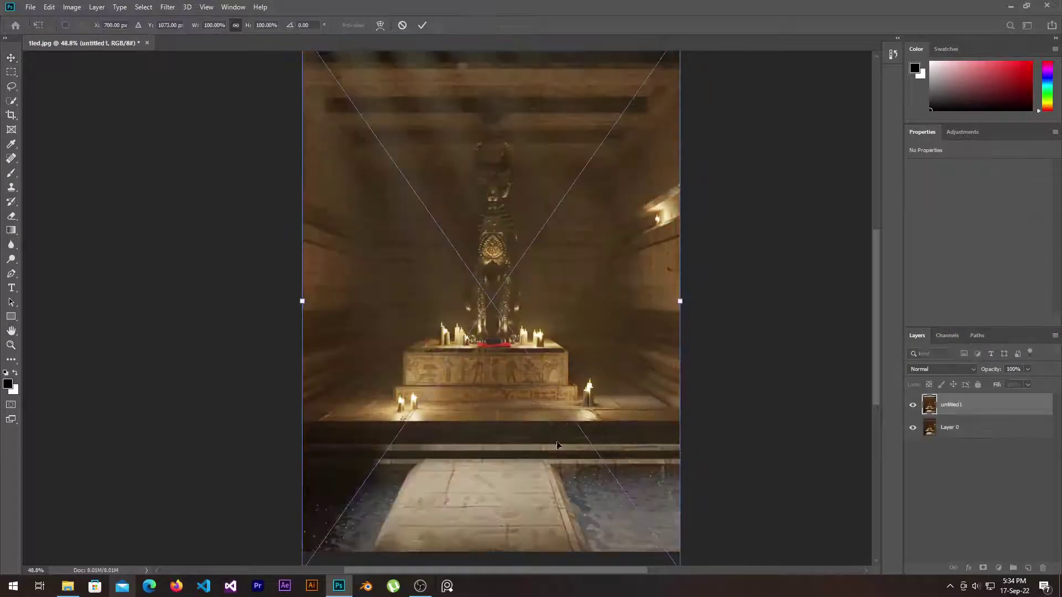
# - Commit the placed untitled1 layer, align it to the top edge, and toggle it to compare
pyautogui.press('Return')
pyautogui.hotkey('ctrl', '0')
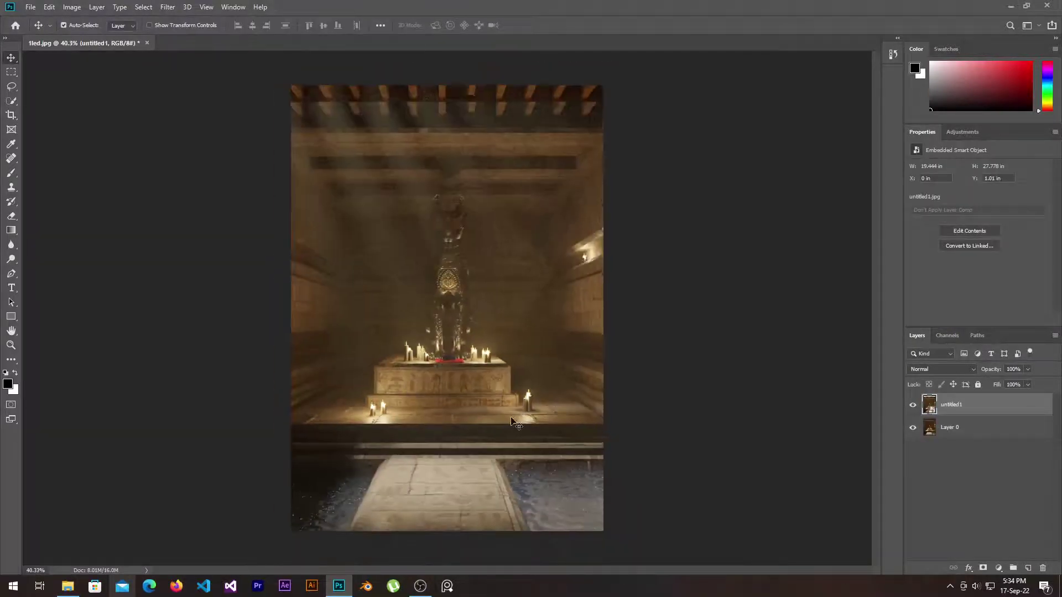
pyautogui.moveTo(436, 367); pyautogui.dragTo(443, 350)
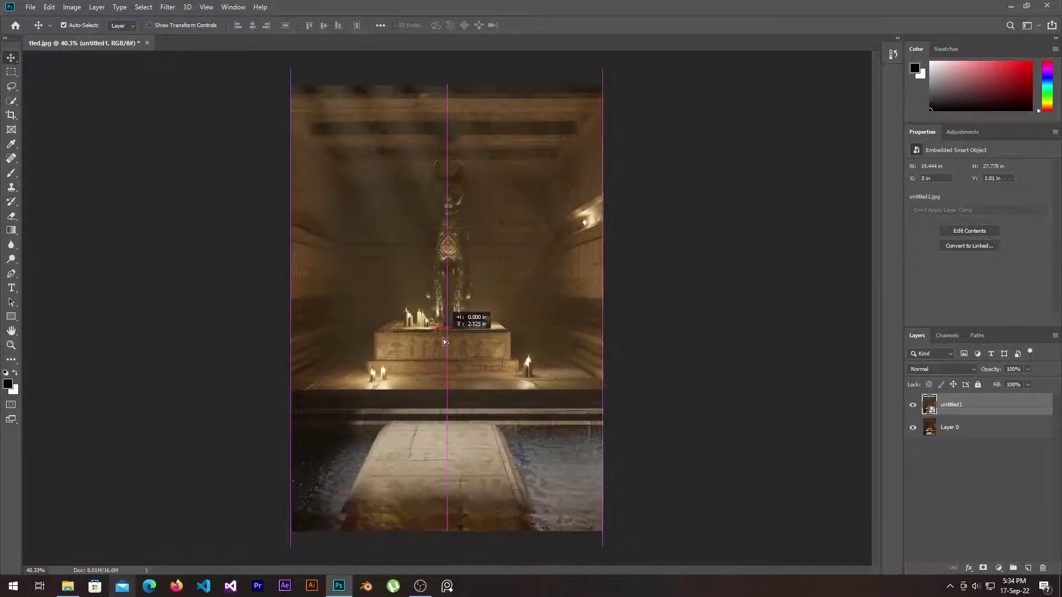
pyautogui.click(911, 406)
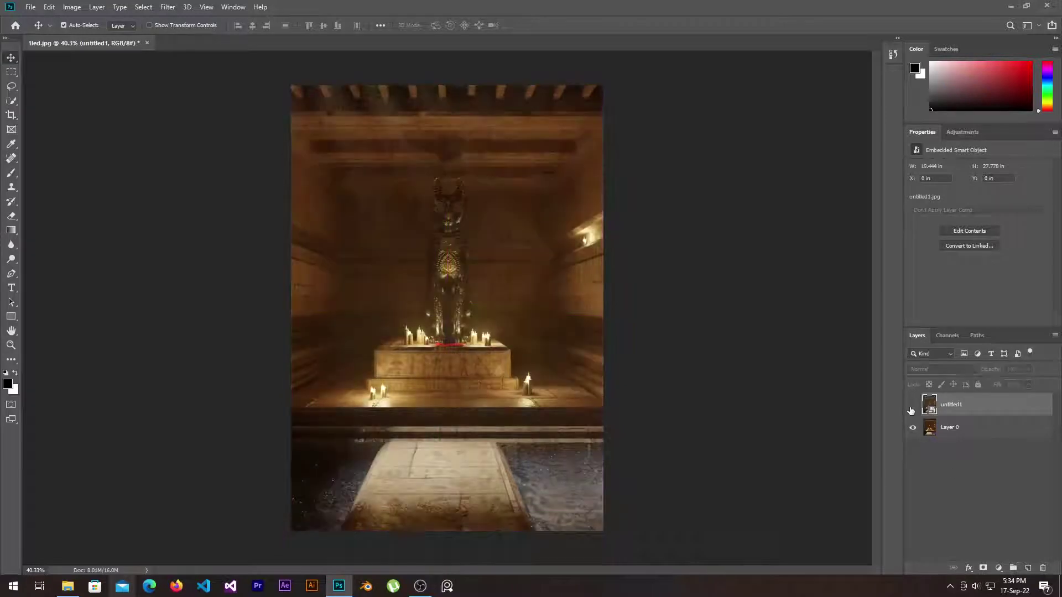
pyautogui.click(912, 405)
pyautogui.click(911, 407)
pyautogui.click(911, 407)
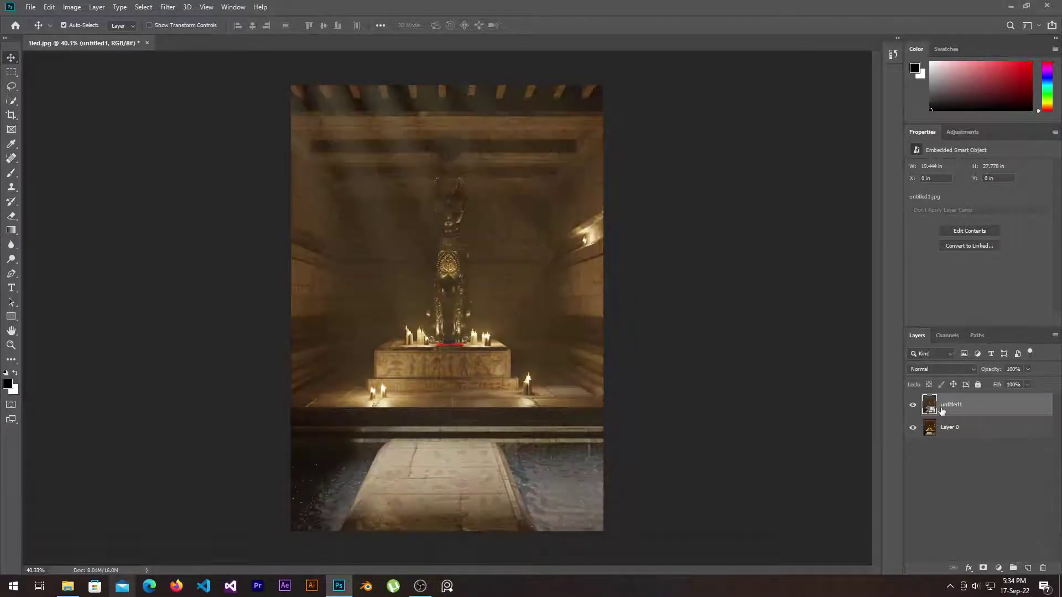
# - Move Layer 0 above untitled1, add a layer mask, and paint black on it with a ~430 brush
pyautogui.moveTo(954, 426); pyautogui.dragTo(953, 397)
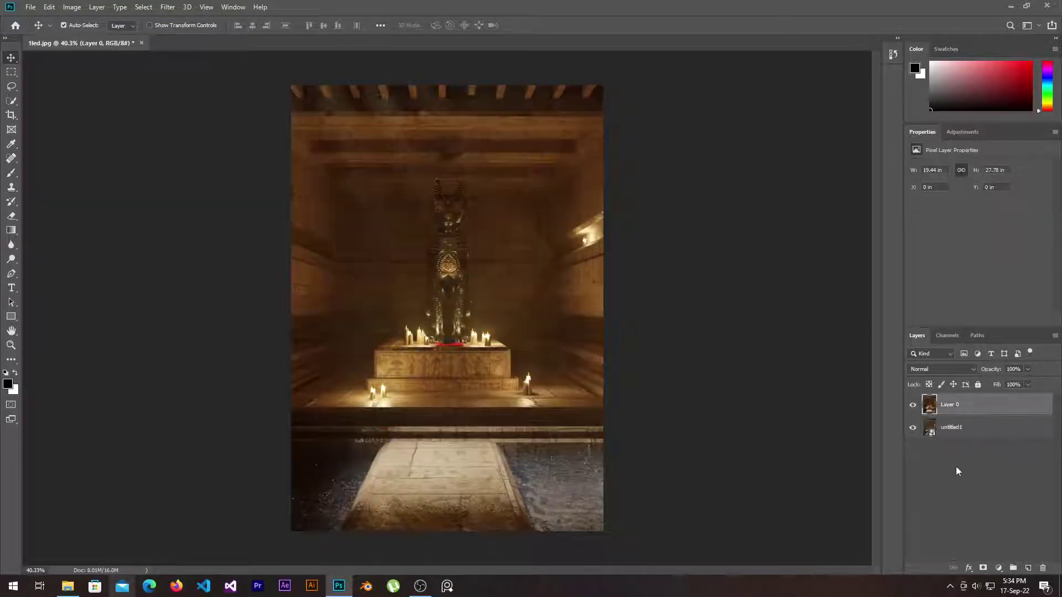
pyautogui.click(982, 567)
pyautogui.press('b')
pyautogui.press('x')
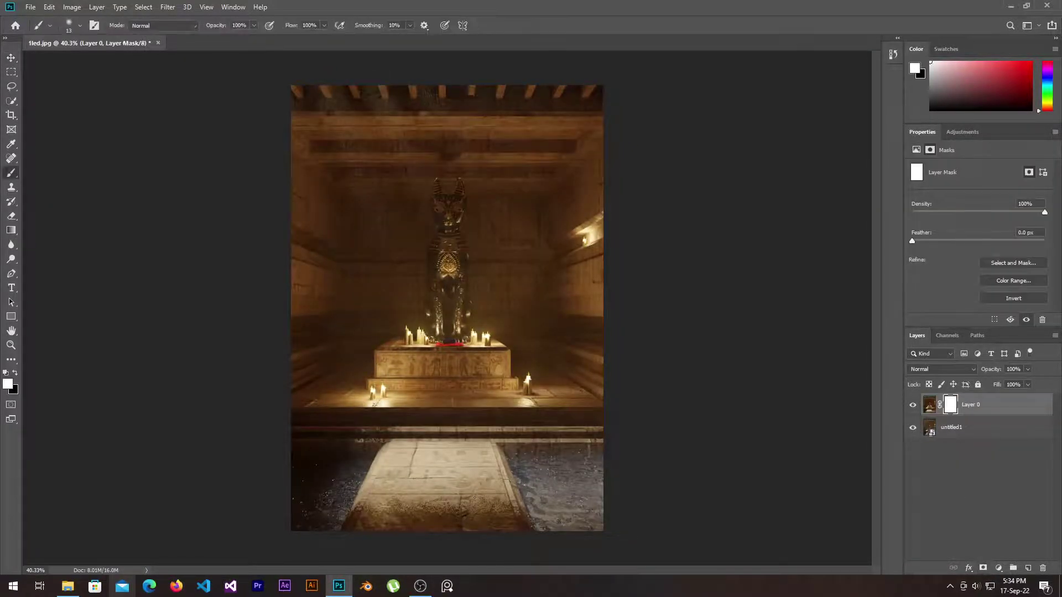
pyautogui.moveTo(448, 481); pyautogui.dragTo(486, 487)
pyautogui.press('x')
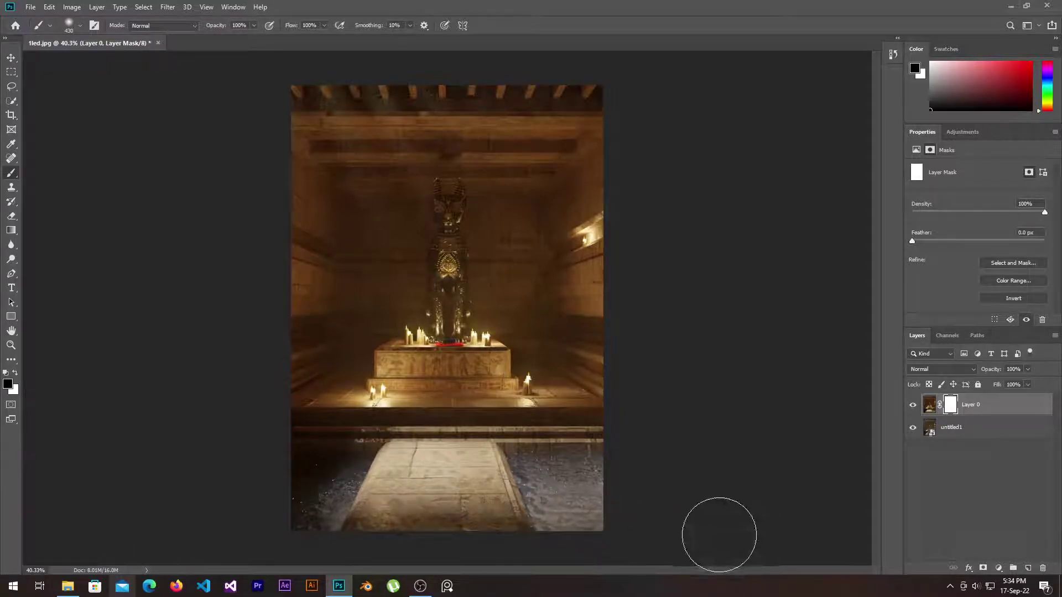
pyautogui.click(620, 260)
# - Return to the Move tool, deselect, then make Layer 0 the working layer
pyautogui.click(11, 57)
pyautogui.click(663, 419)
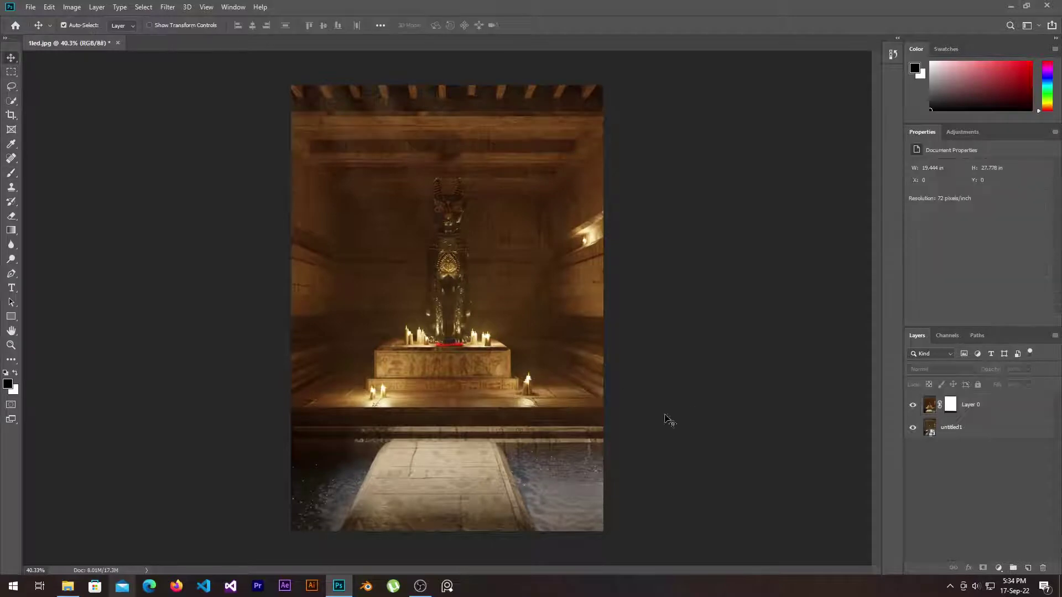
pyautogui.scroll(2, 460, 473)
pyautogui.scroll(-3, 464, 473)
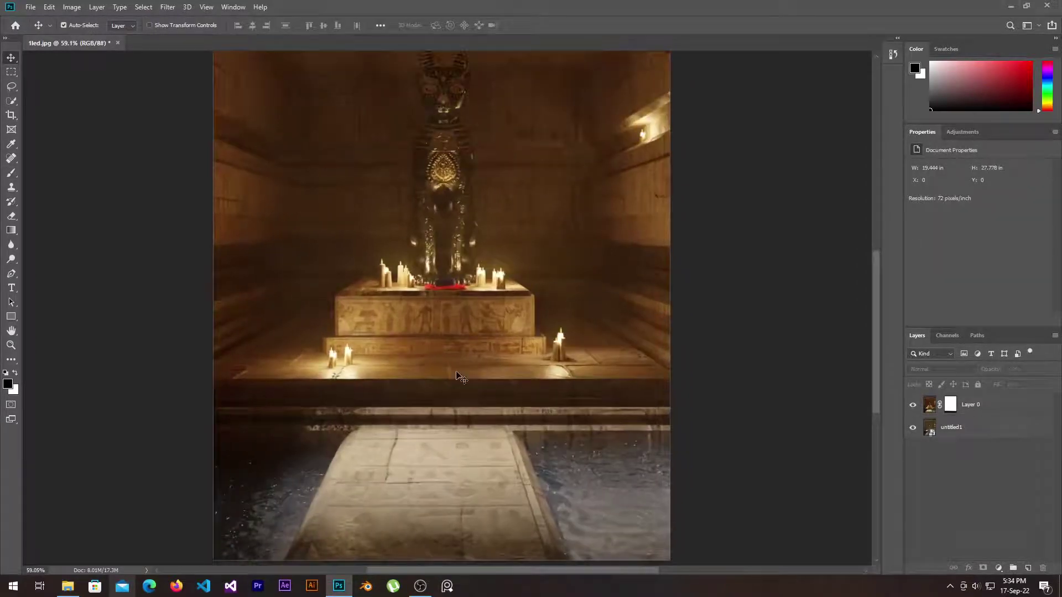
pyautogui.scroll(-1, 459, 367)
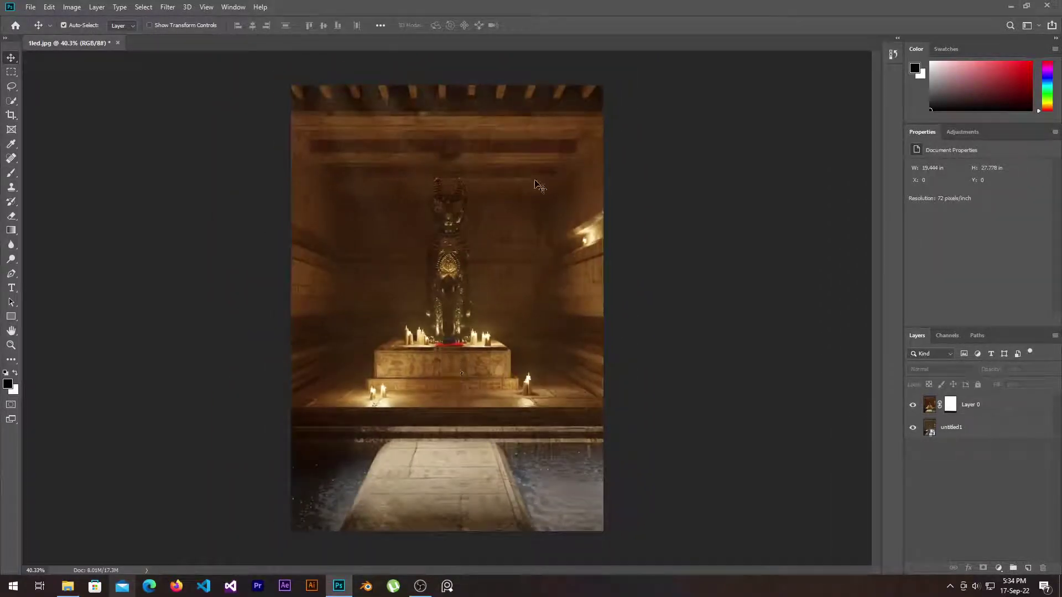
pyautogui.click(1004, 414)
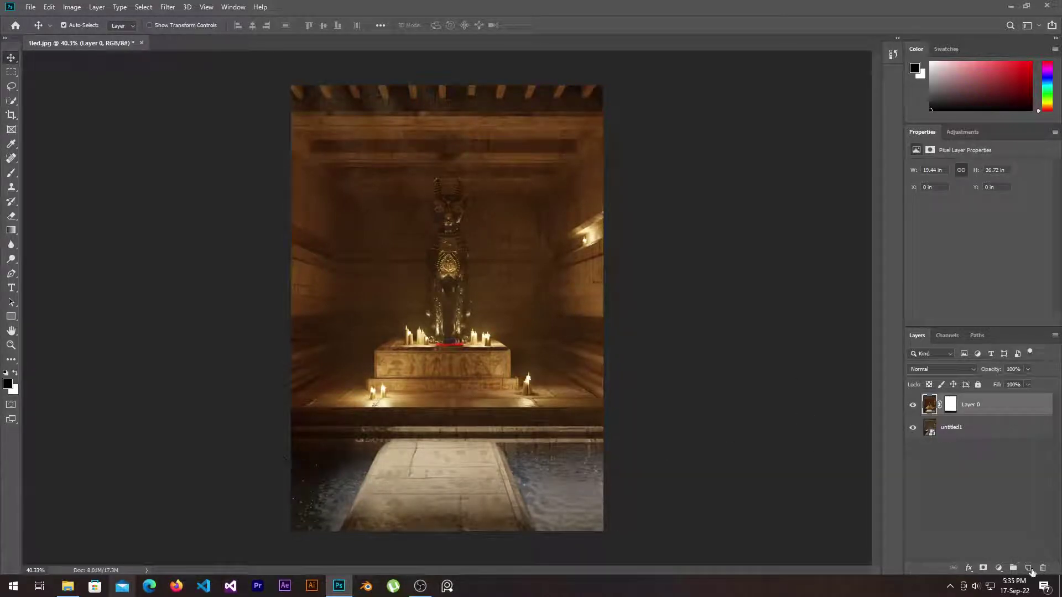
# - Add a new layer above Layer 0 and name it Shadows
pyautogui.click(1027, 569)
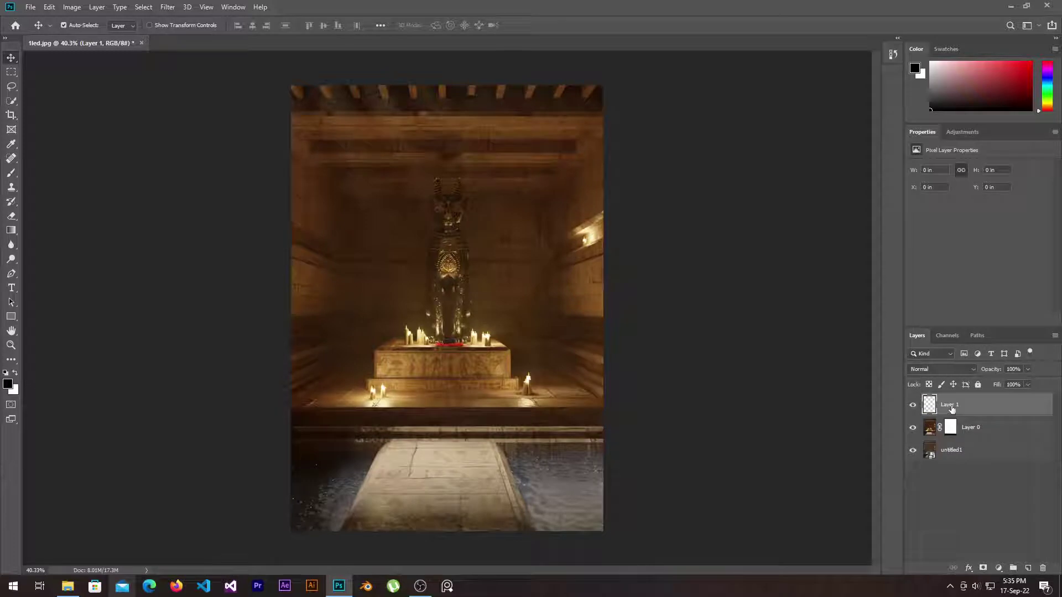
pyautogui.doubleClick(957, 405)
pyautogui.write('h')
pyautogui.press('Return')
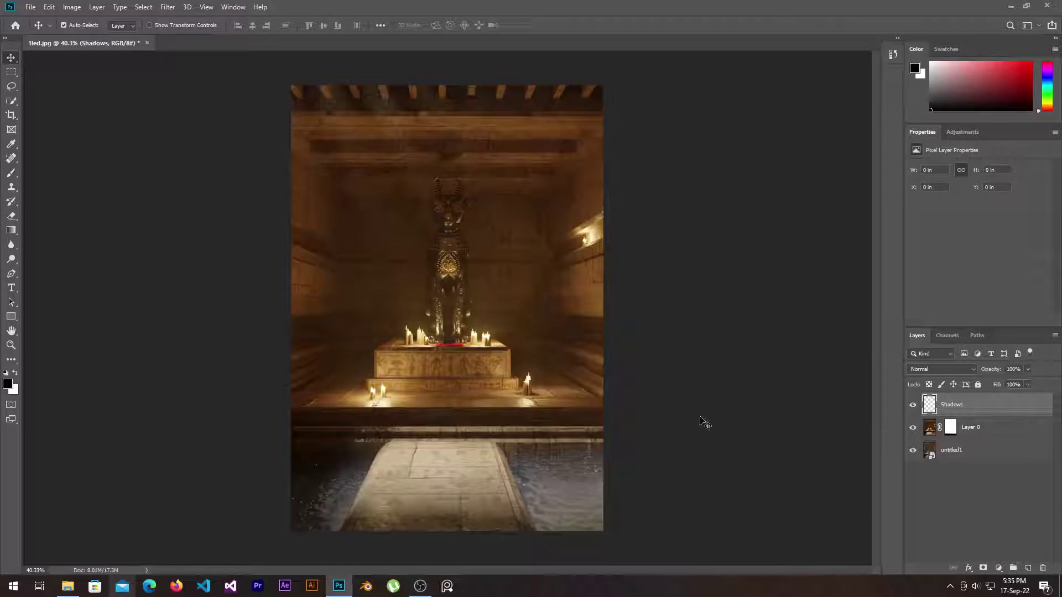
# - Brush soft black along the bottom band and the left and right edges of the image
pyautogui.press('b')
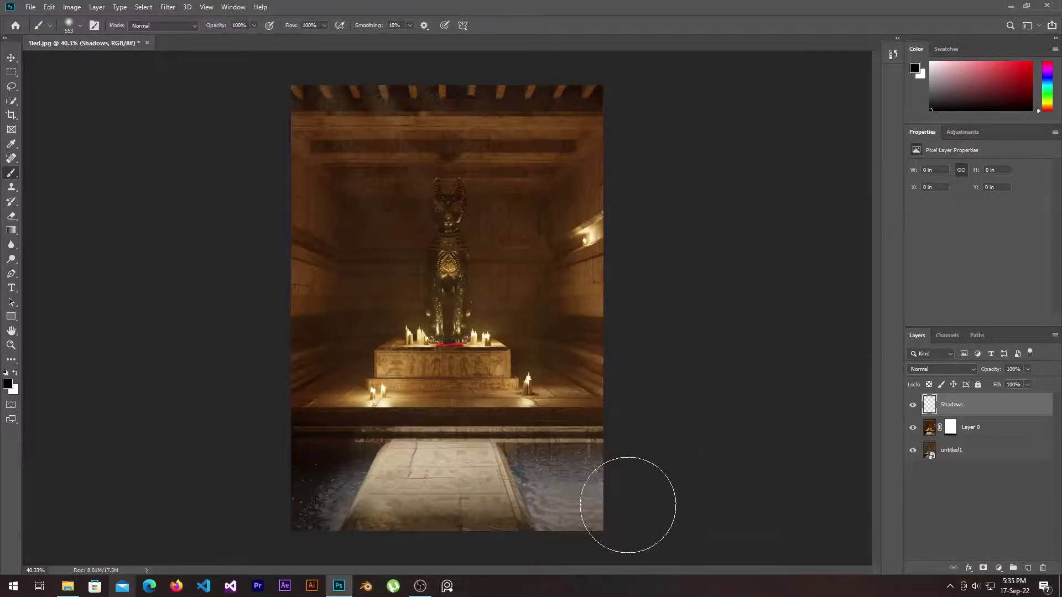
pyautogui.click(628, 507)
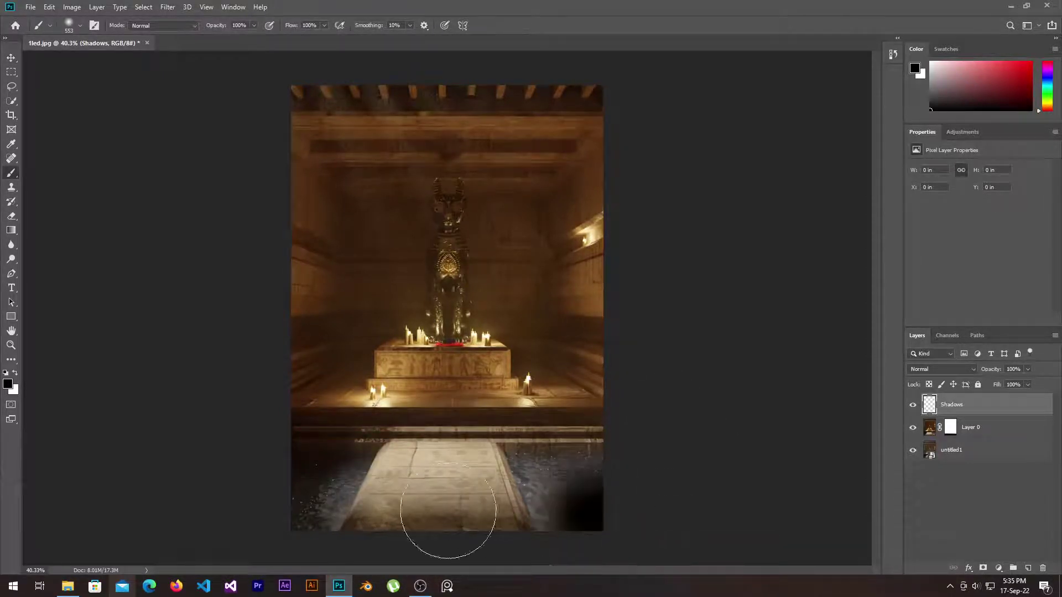
pyautogui.moveTo(491, 512); pyautogui.dragTo(173, 505)
pyautogui.moveTo(284, 483); pyautogui.dragTo(317, 484)
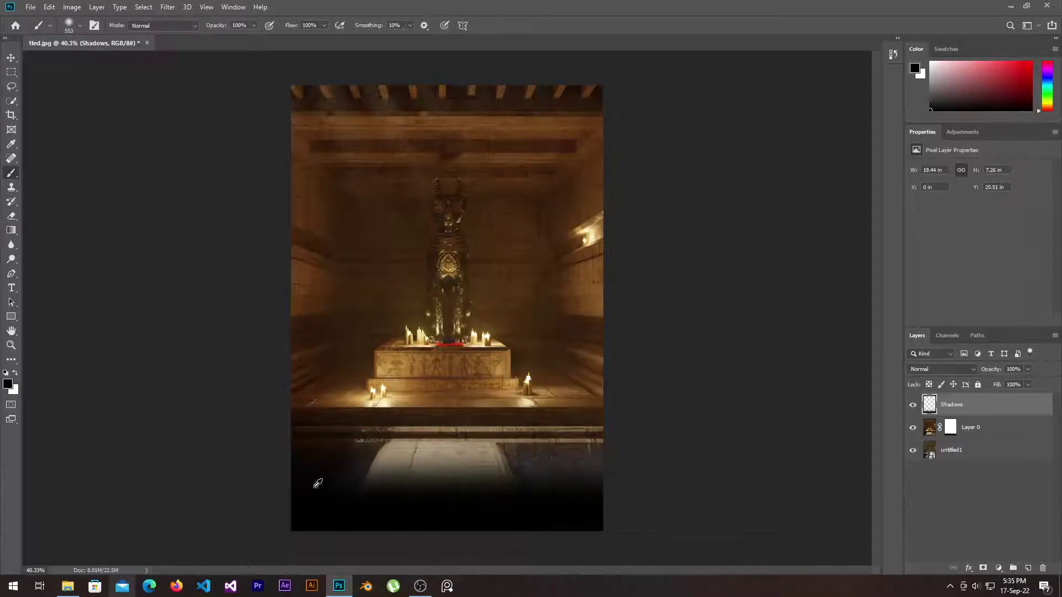
pyautogui.keyDown('shift'); pyautogui.click(269, 95); pyautogui.keyUp('shift')
pyautogui.click(636, 105)
pyautogui.keyDown('shift'); pyautogui.click(616, 515); pyautogui.keyUp('shift')
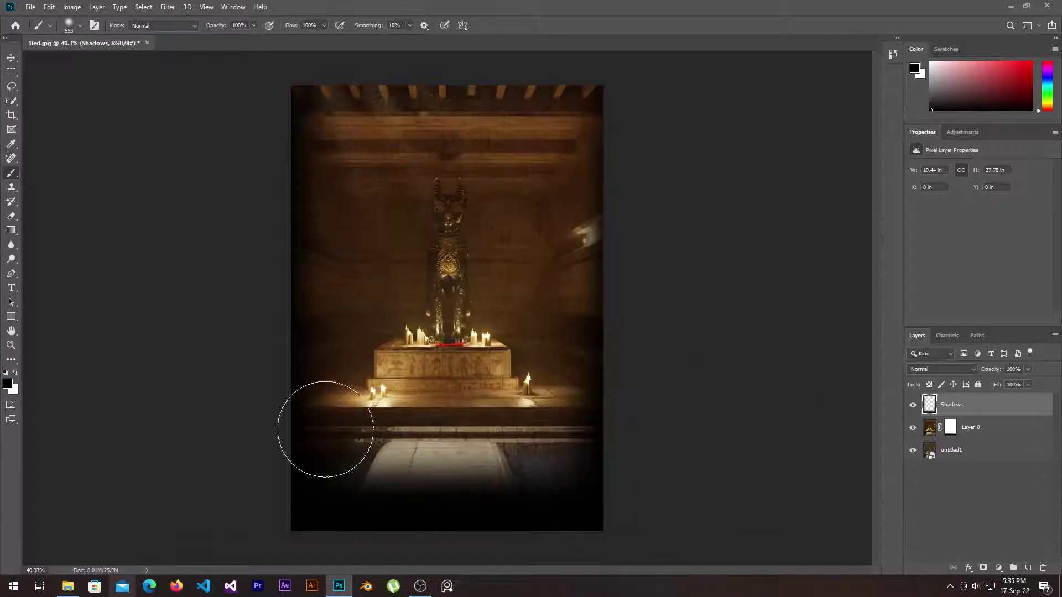
pyautogui.click(928, 372)
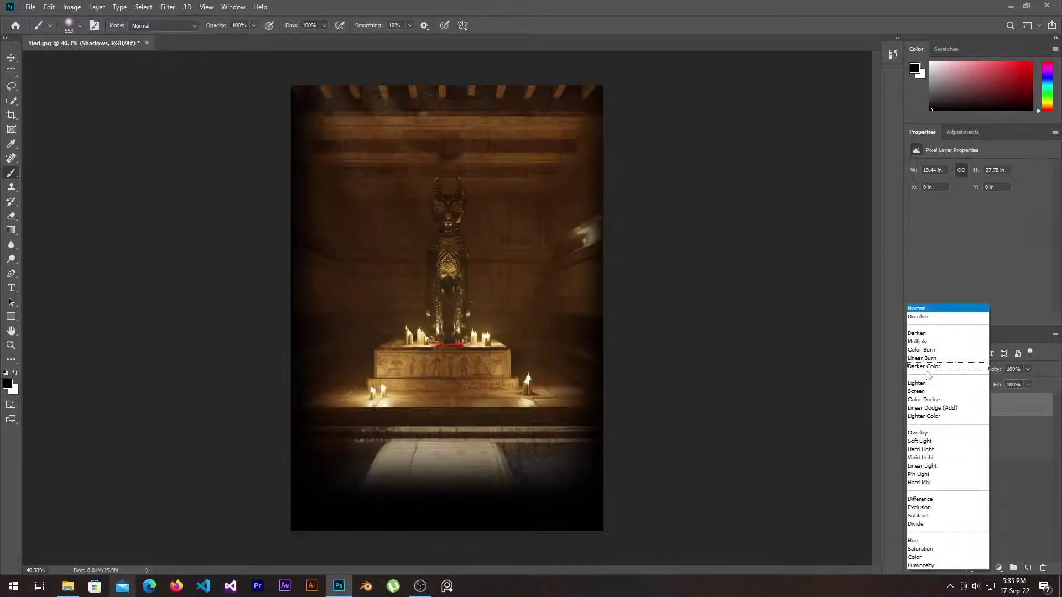
# - Set the Shadows layer to Soft Light at 63% opacity
pyautogui.click(918, 441)
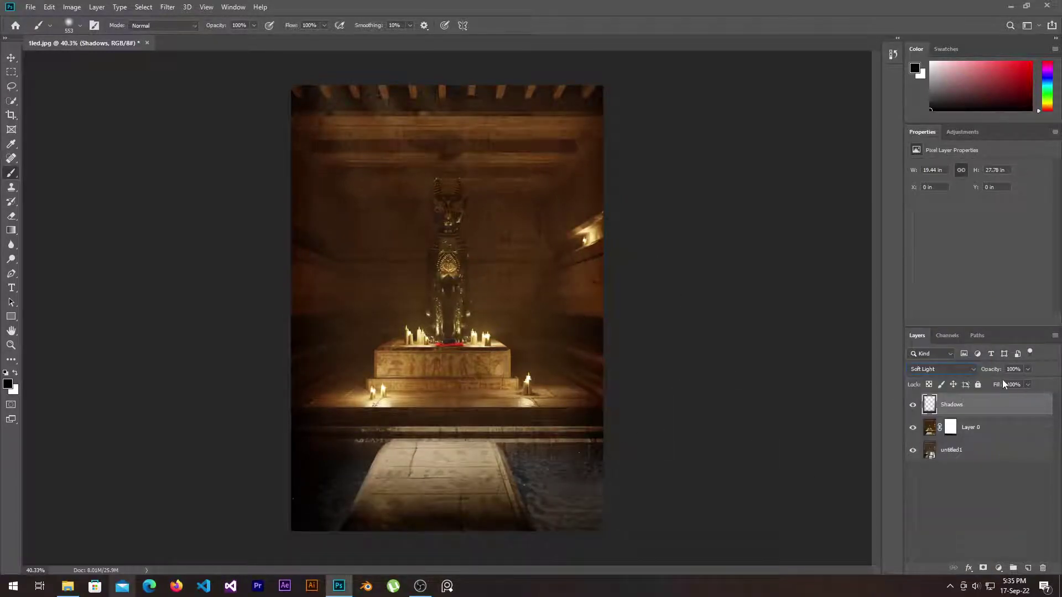
pyautogui.click(1027, 370)
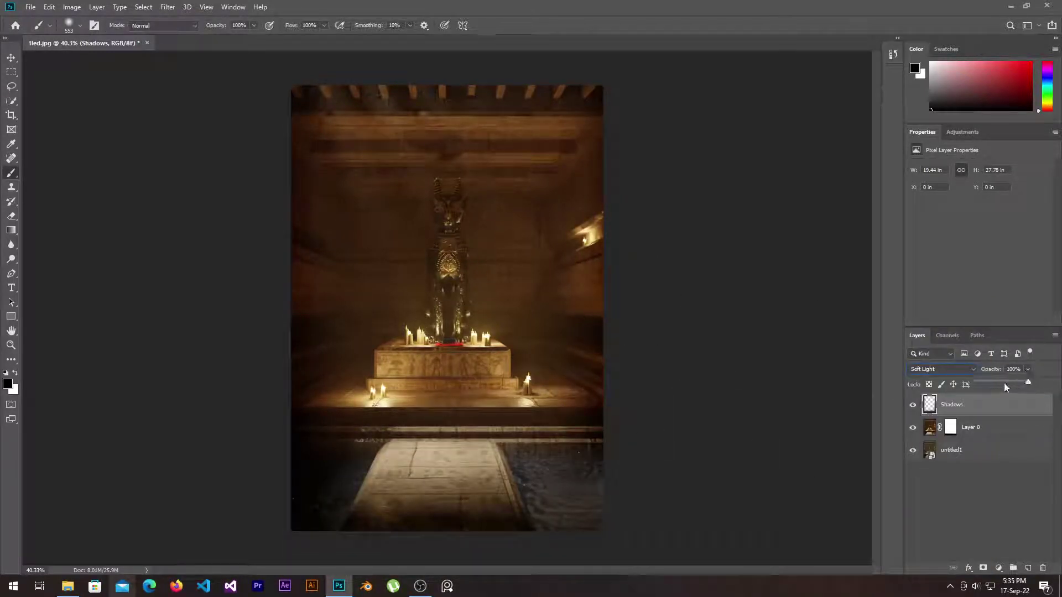
pyautogui.click(1004, 384)
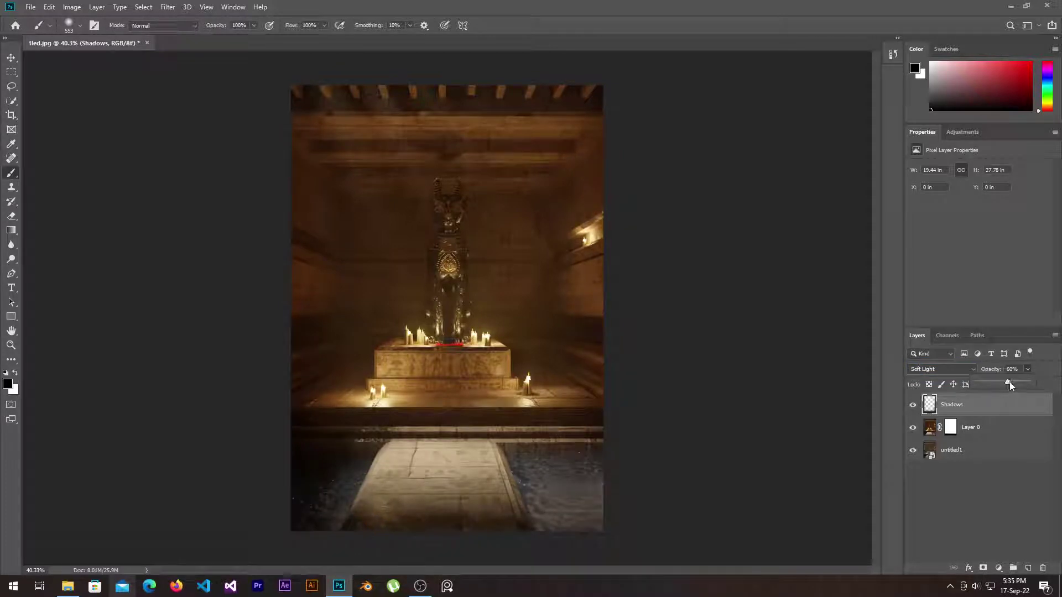
pyautogui.click(889, 410)
pyautogui.scroll(-1, 484, 381)
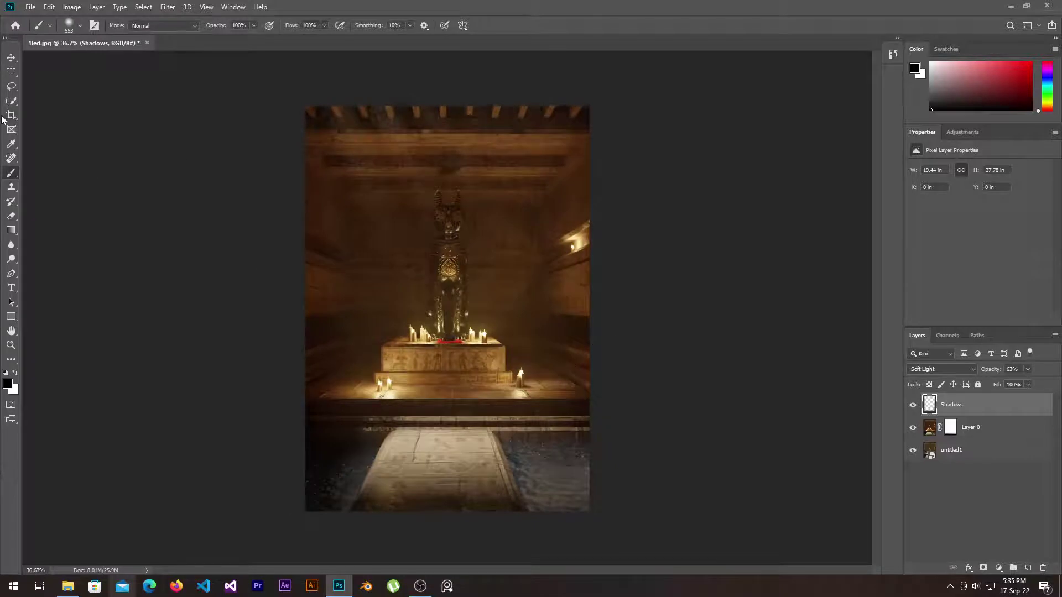
# - Switch to the Move tool and toggle the Shadows layer's visibility to compare
pyautogui.click(11, 57)
pyautogui.click(657, 298)
pyautogui.scroll(4, 509, 286)
pyautogui.scroll(-2, 512, 287)
pyautogui.scroll(-3, 512, 286)
pyautogui.scroll(1, 512, 286)
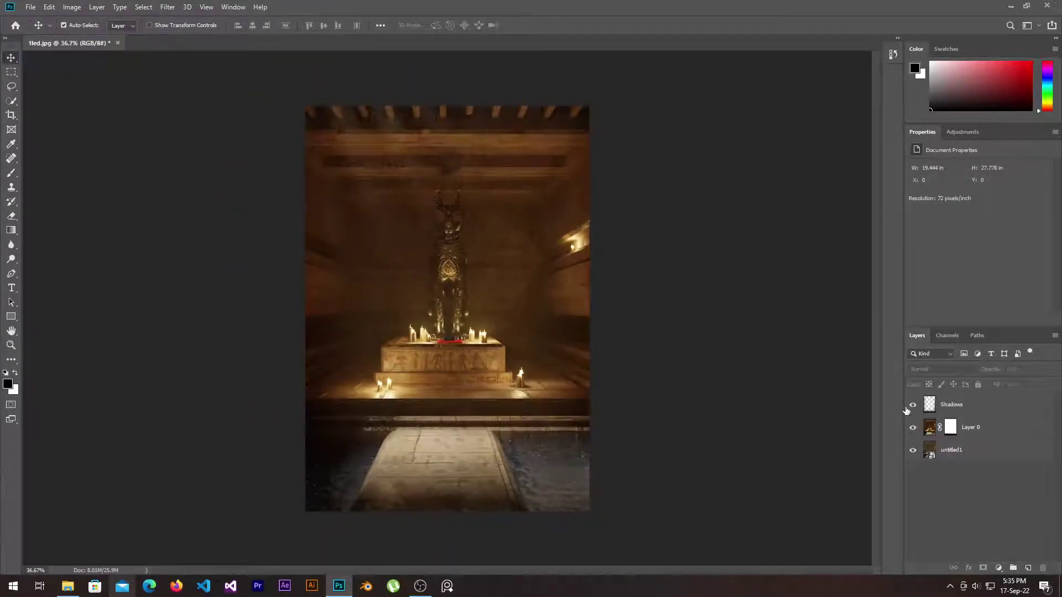
pyautogui.click(911, 405)
pyautogui.click(974, 399)
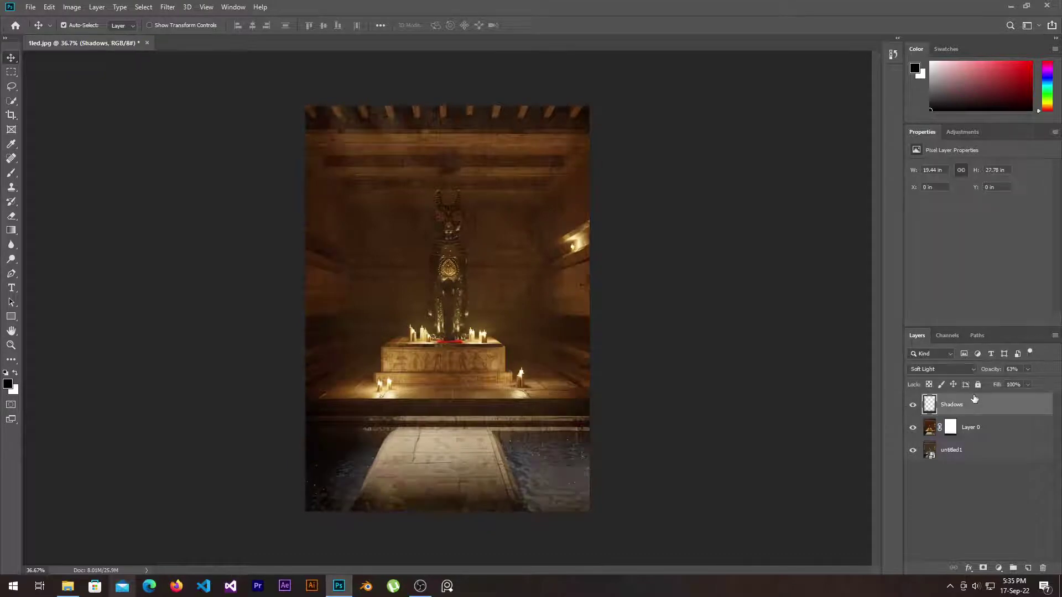
# - Reselect the Shadows layer and add a new empty layer above it
pyautogui.click(828, 404)
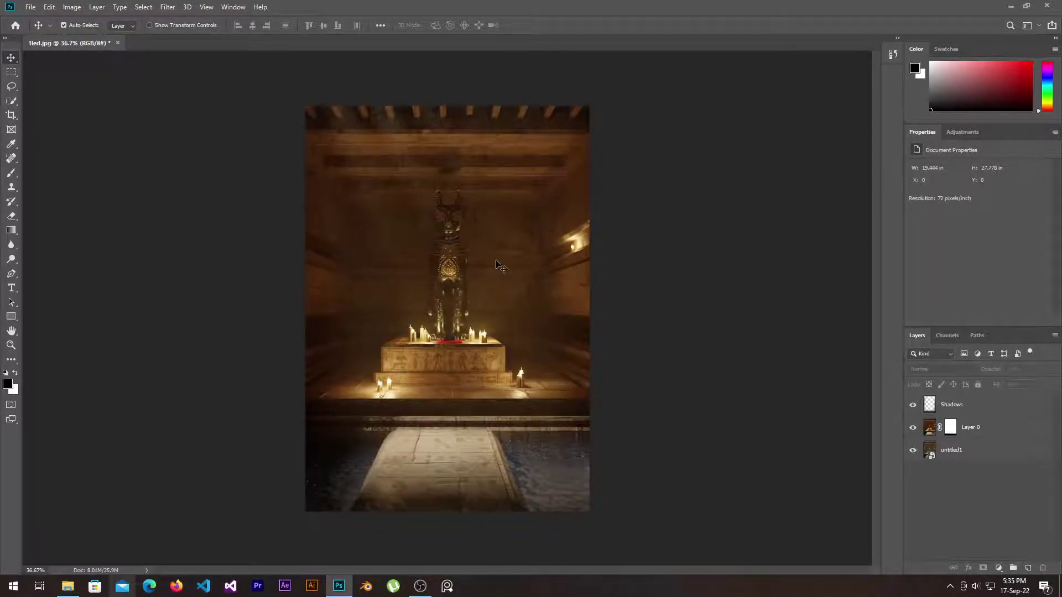
pyautogui.scroll(2, 397, 199)
pyautogui.scroll(2, 370, 238)
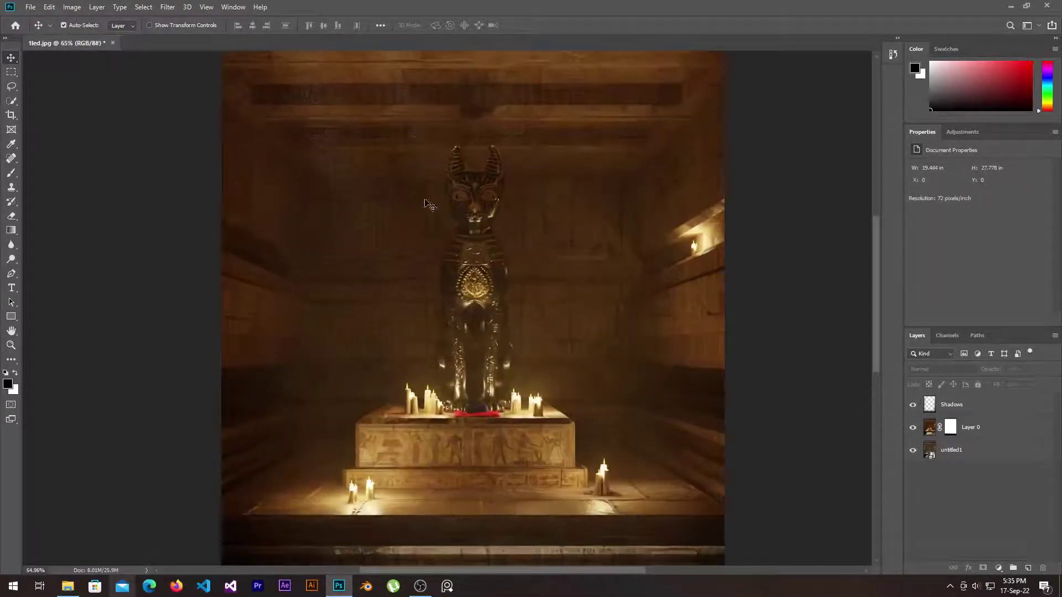
pyautogui.scroll(-2, 592, 296)
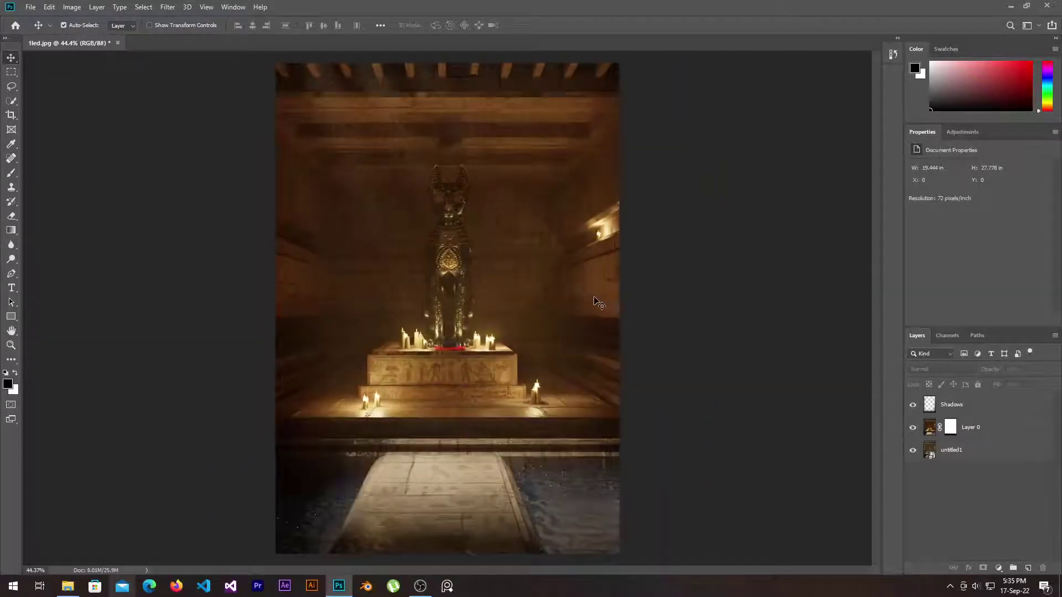
pyautogui.scroll(-1, 596, 299)
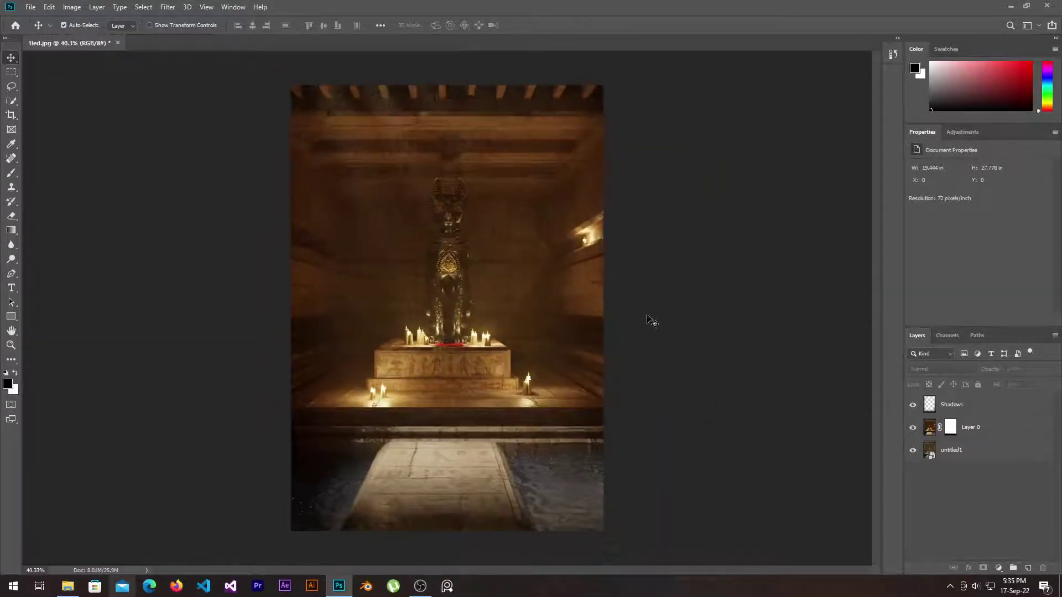
pyautogui.click(950, 405)
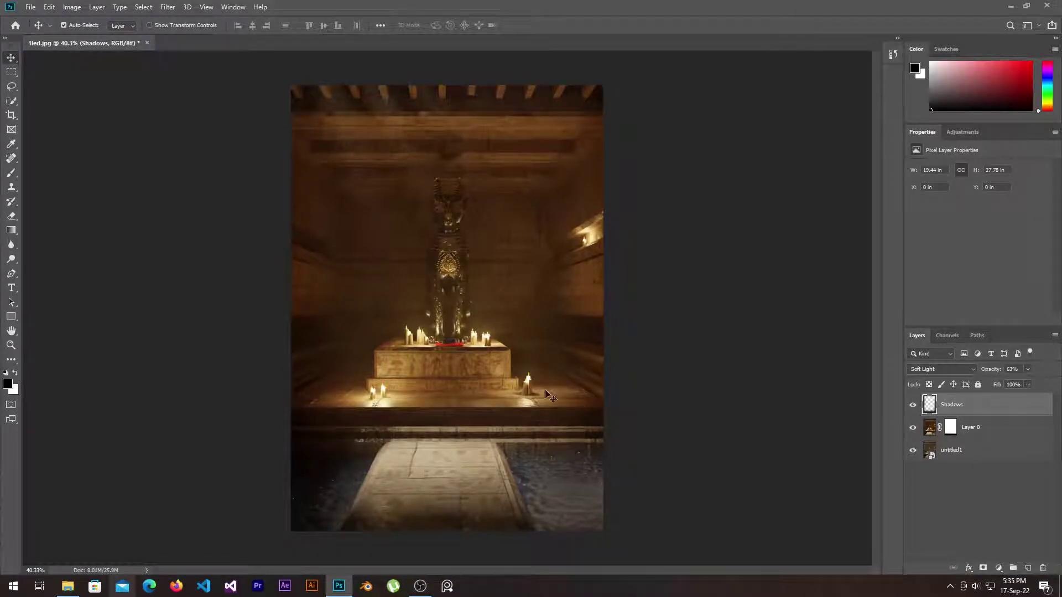
pyautogui.click(1027, 568)
# - Name the new layer Shadows 2 and paint dark bands across the ceiling beams
pyautogui.doubleClick(954, 410)
pyautogui.write('Shadows')
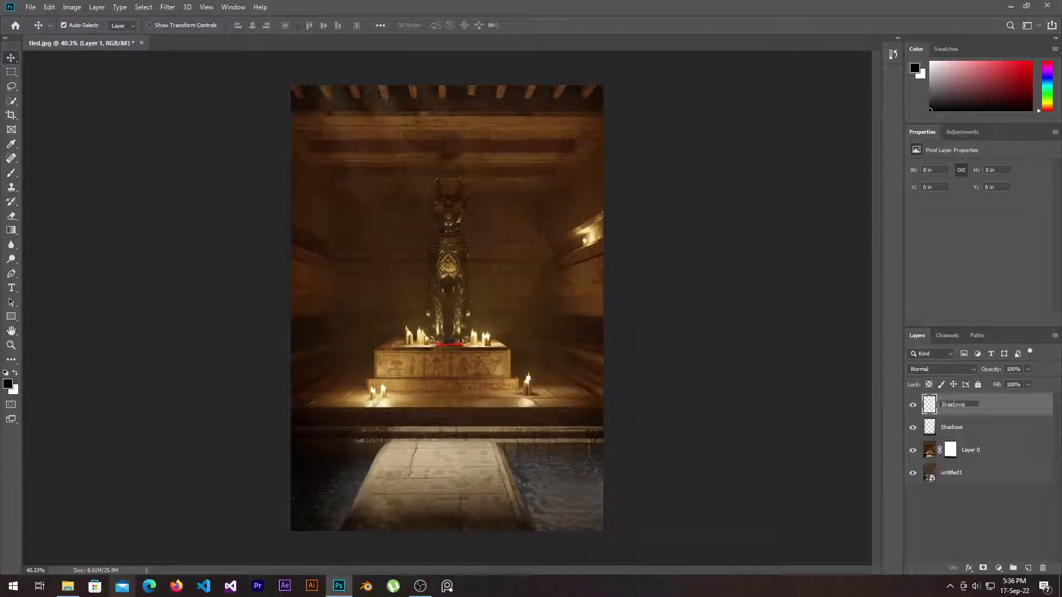
pyautogui.write('2')
pyautogui.press('Return')
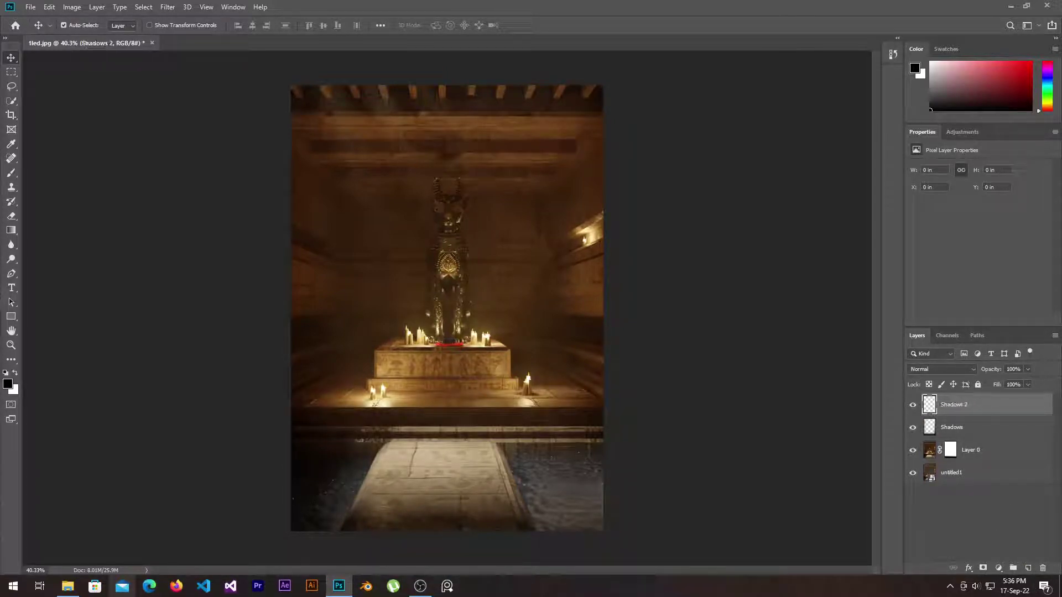
pyautogui.press('b')
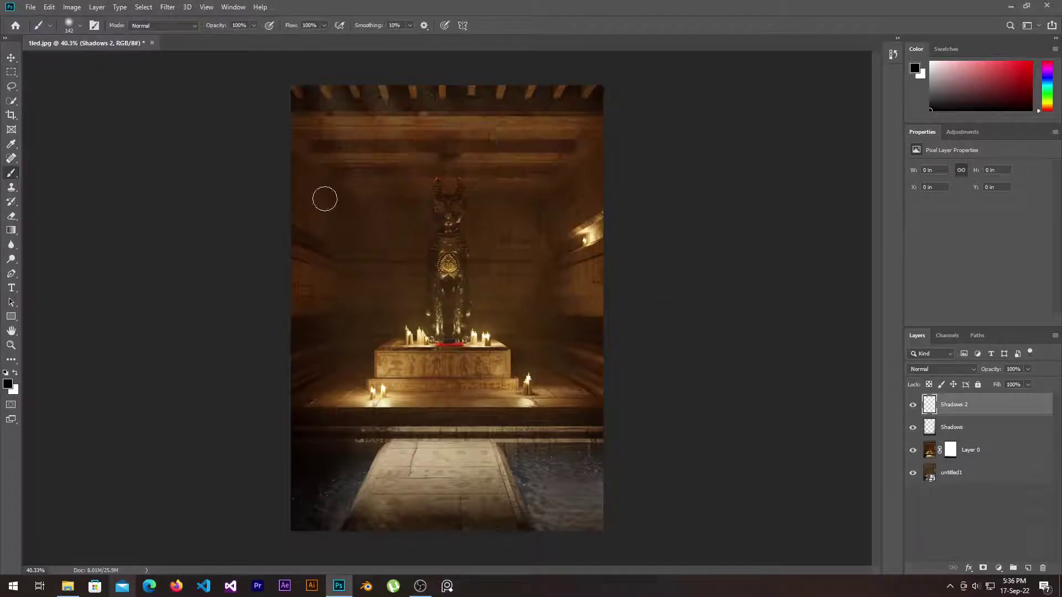
pyautogui.click(318, 147)
pyautogui.keyDown('shift'); pyautogui.click(570, 147); pyautogui.keyUp('shift')
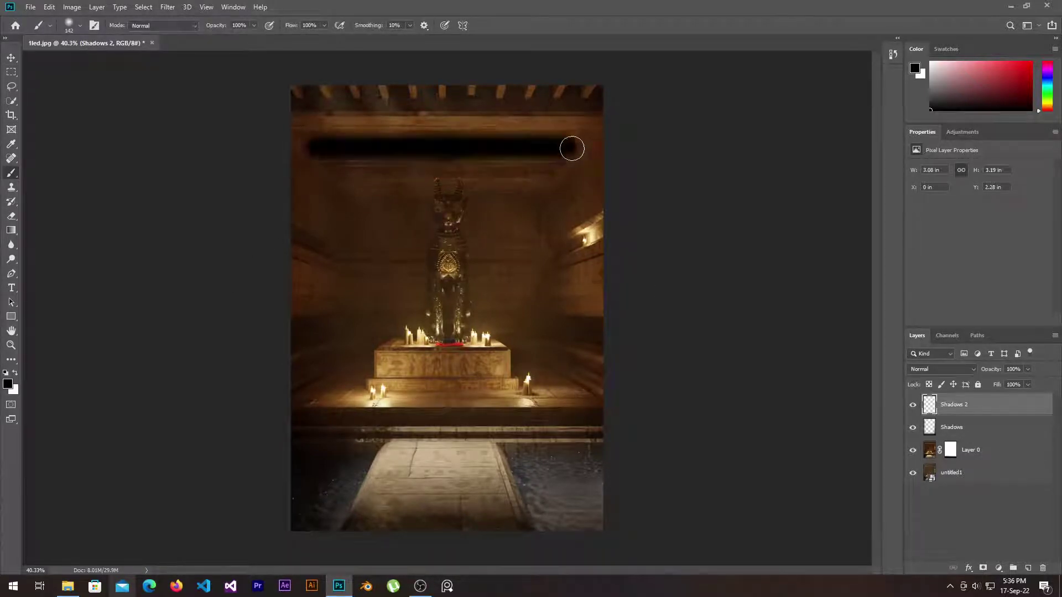
pyautogui.moveTo(539, 181); pyautogui.dragTo(538, 175)
pyautogui.keyDown('shift'); pyautogui.click(339, 175); pyautogui.keyUp('shift')
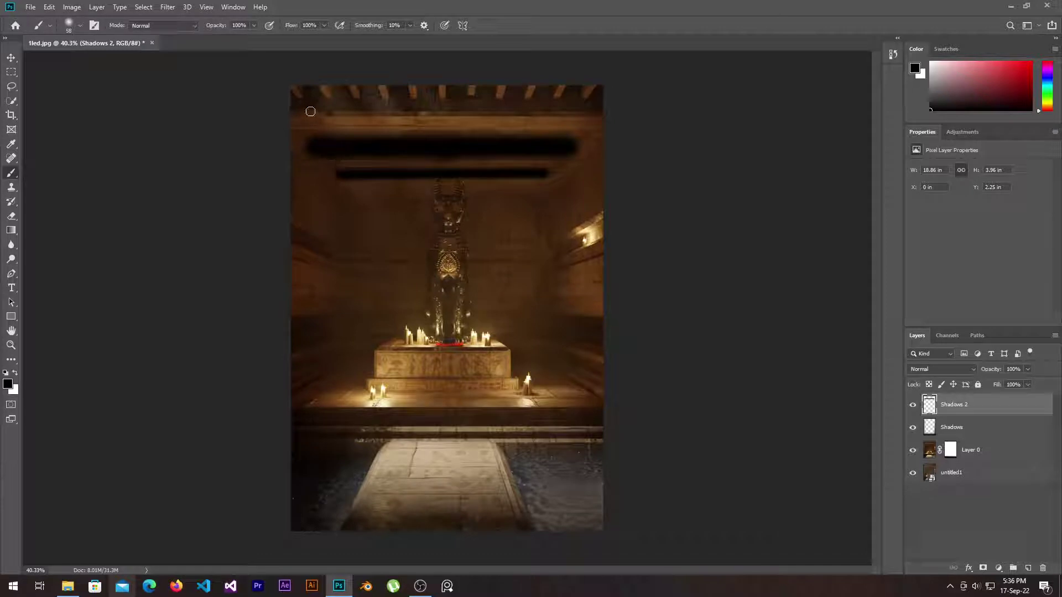
pyautogui.moveTo(646, 116); pyautogui.dragTo(299, 109)
# - With a larger brush, dab dark patches on the walls beside the statue, then hide the layer
pyautogui.press(']')
pyautogui.press(']')
pyautogui.press(']')
pyautogui.click(545, 315)
pyautogui.click(367, 308)
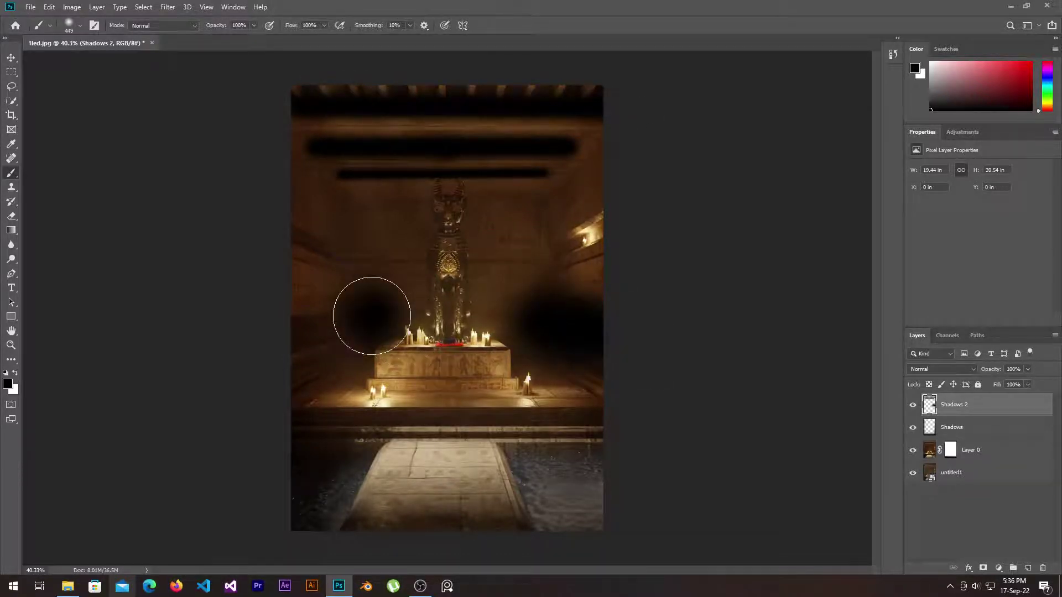
pyautogui.click(280, 332)
pyautogui.click(344, 244)
pyautogui.click(288, 241)
pyautogui.click(513, 246)
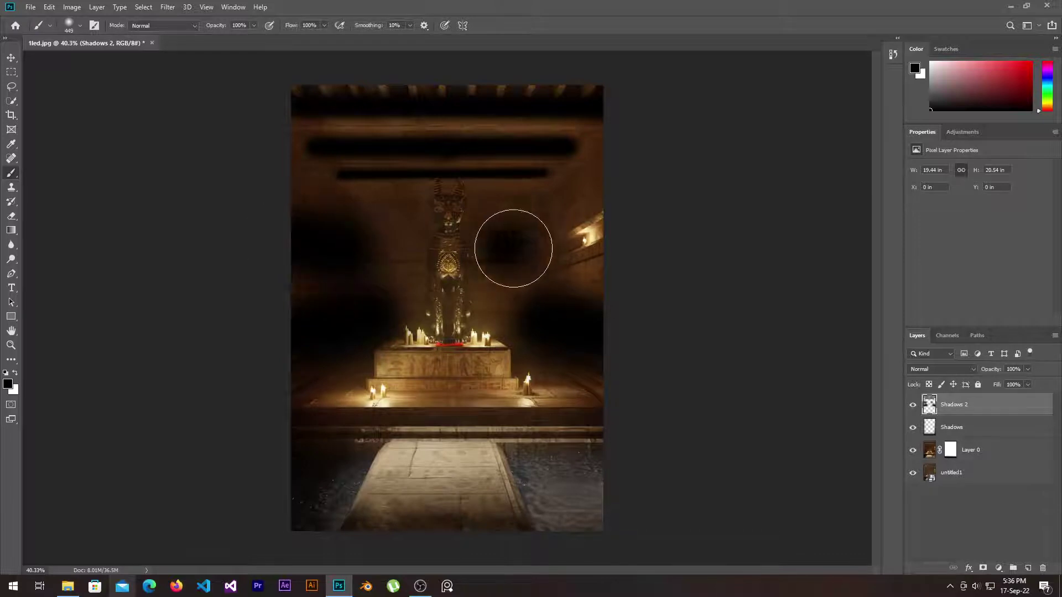
pyautogui.click(604, 185)
pyautogui.click(917, 405)
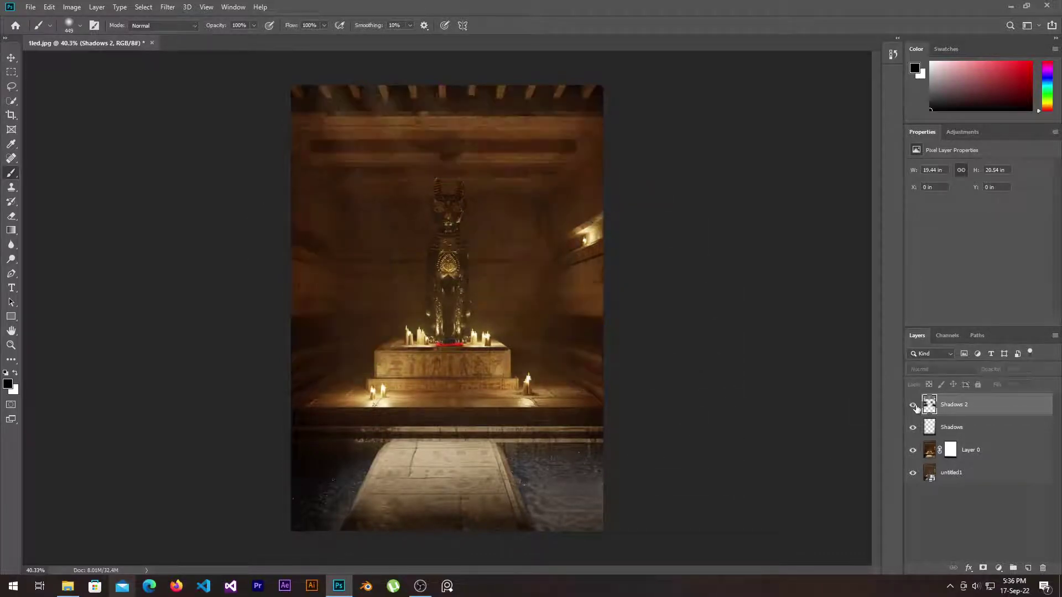
# - Set Shadows 2 to Soft Light and drop its opacity to about 26%, toggling it to compare
pyautogui.click(954, 371)
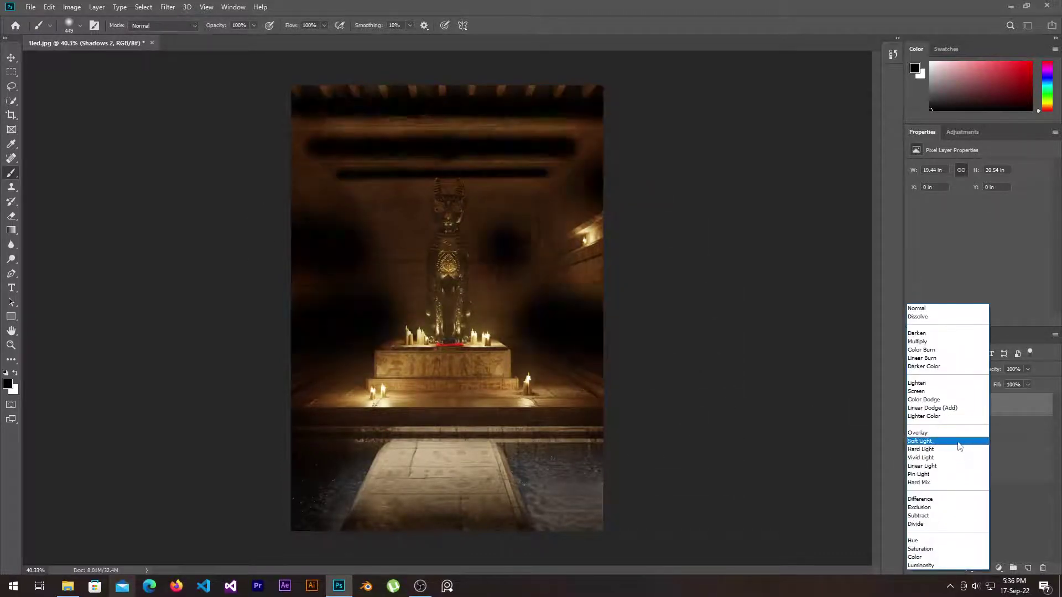
pyautogui.click(965, 408)
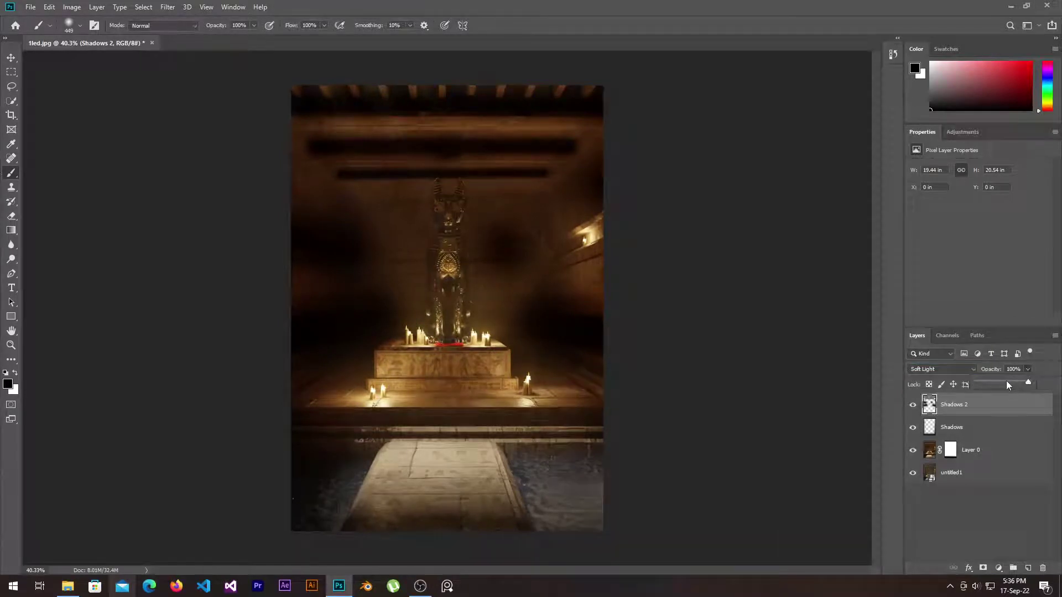
pyautogui.moveTo(1007, 385); pyautogui.dragTo(1004, 384)
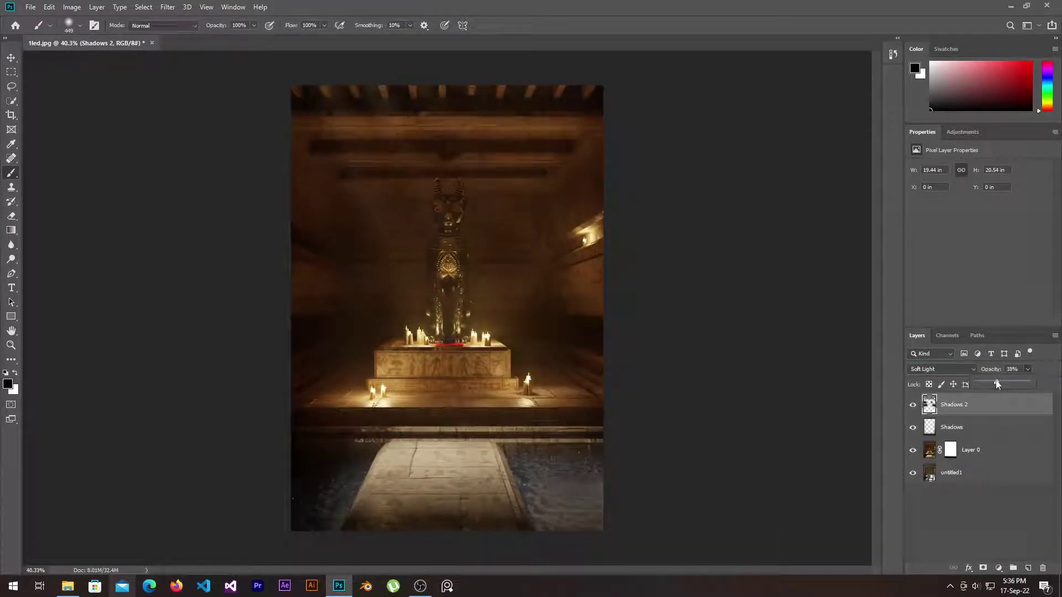
pyautogui.click(913, 405)
pyautogui.click(914, 405)
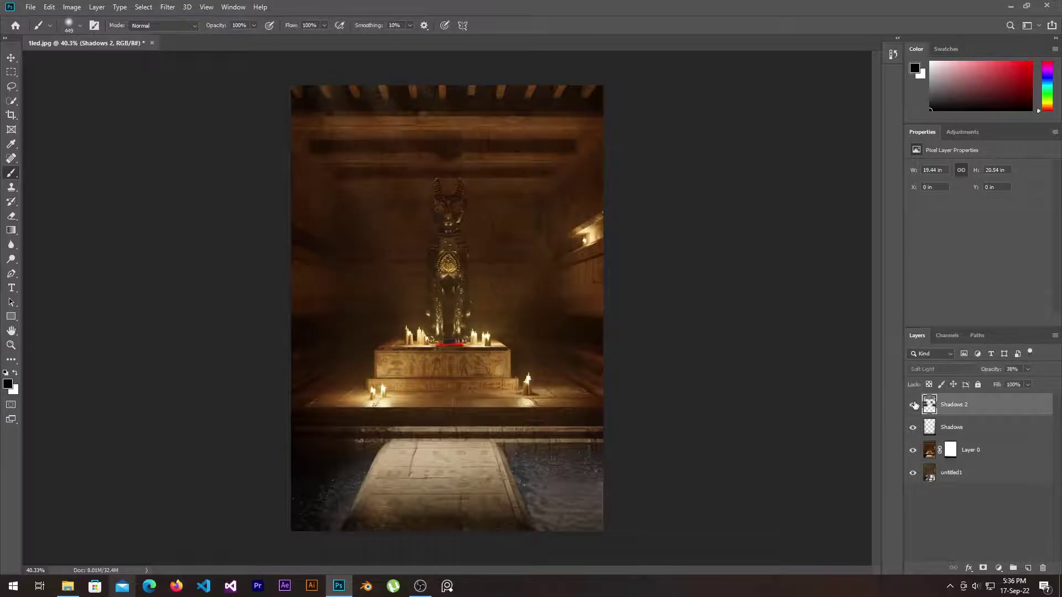
pyautogui.moveTo(1026, 370); pyautogui.dragTo(1018, 384)
pyautogui.click(11, 58)
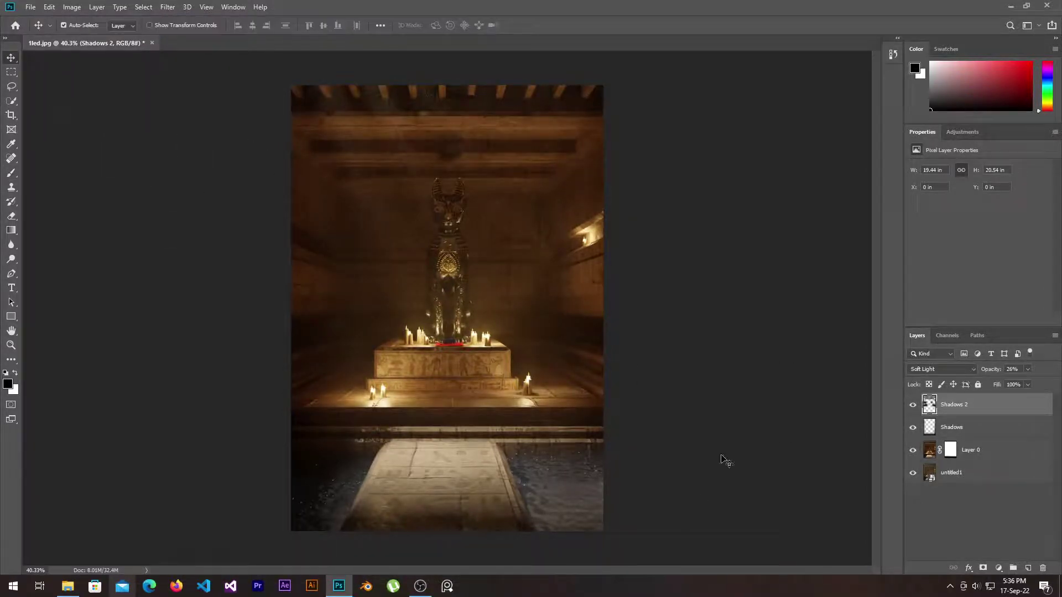
pyautogui.click(719, 467)
pyautogui.click(998, 408)
# - Add Layer 1 holding a stamped merged copy of all visible layers
pyautogui.click(1026, 568)
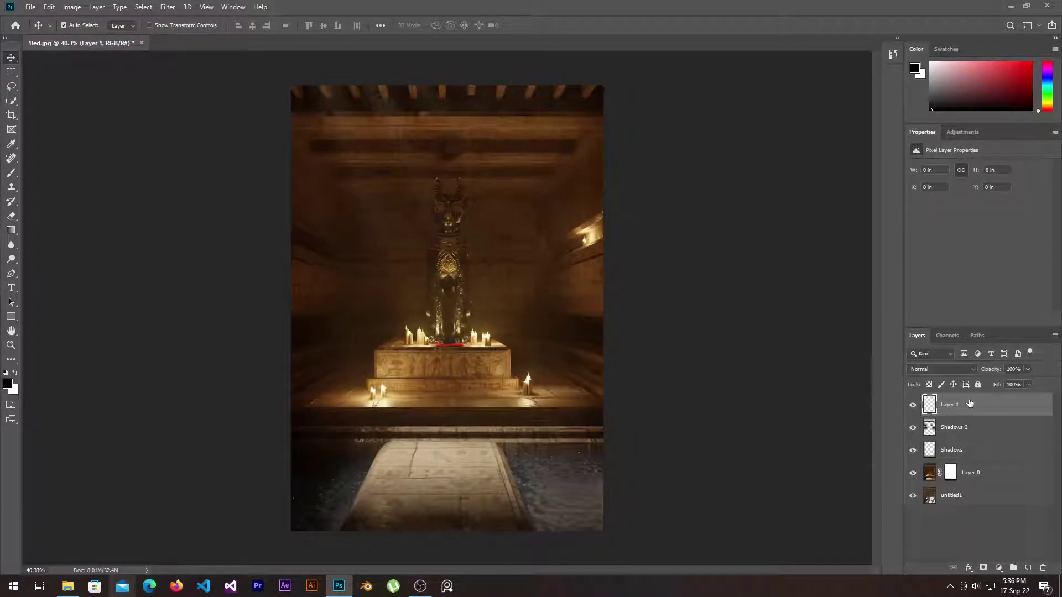
pyautogui.press('ctrl')
pyautogui.hotkey('ctrl', 'alt', 'shift', 'e')
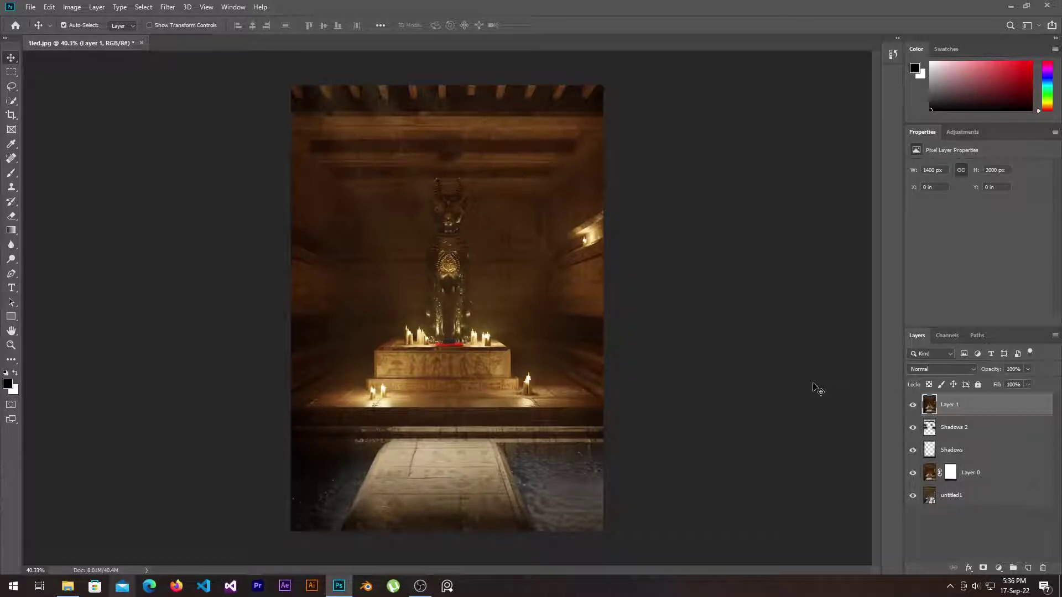
pyautogui.keyDown('ctrl'); pyautogui.click(960, 416); pyautogui.keyUp('ctrl')
pyautogui.click(953, 409)
# - Darken Layer 1 with Levels: midtones about 0.61, black point about 38
pyautogui.hotkey('ctrl', 'l')
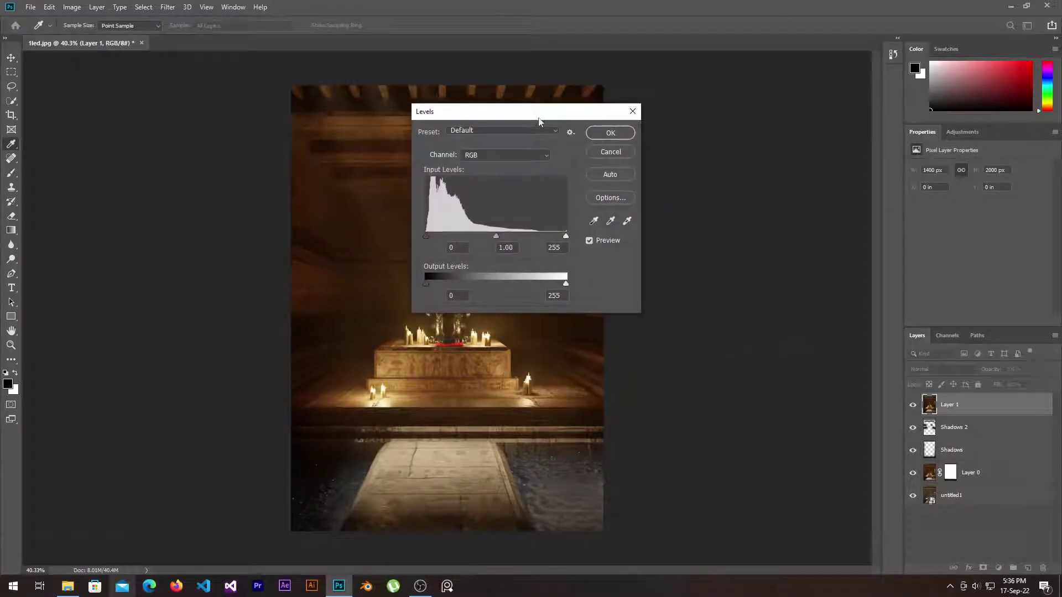
pyautogui.moveTo(539, 121); pyautogui.dragTo(754, 122)
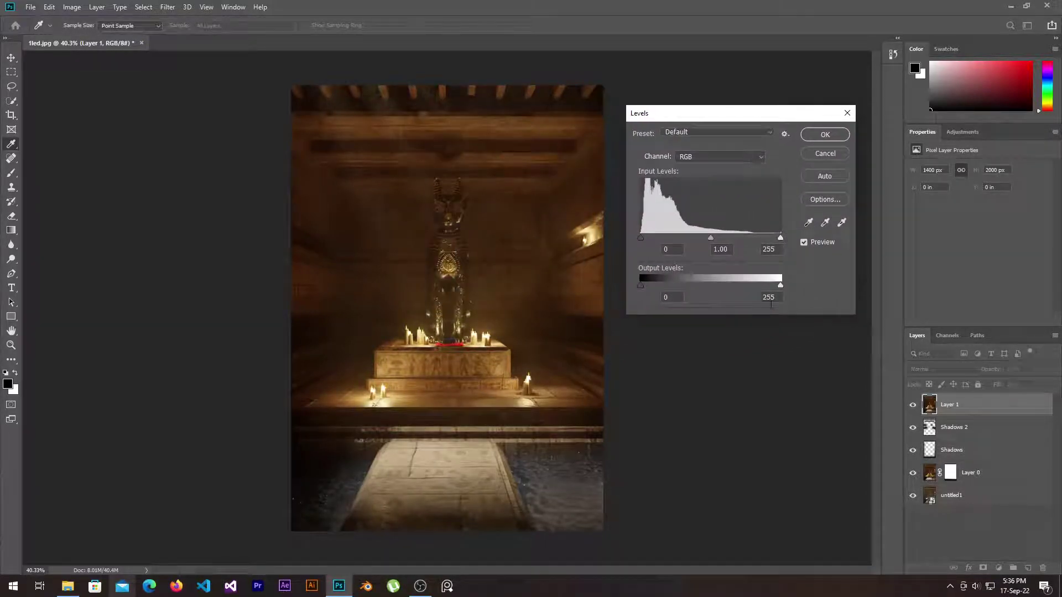
pyautogui.moveTo(711, 238); pyautogui.dragTo(723, 238)
pyautogui.moveTo(728, 239); pyautogui.dragTo(728, 239)
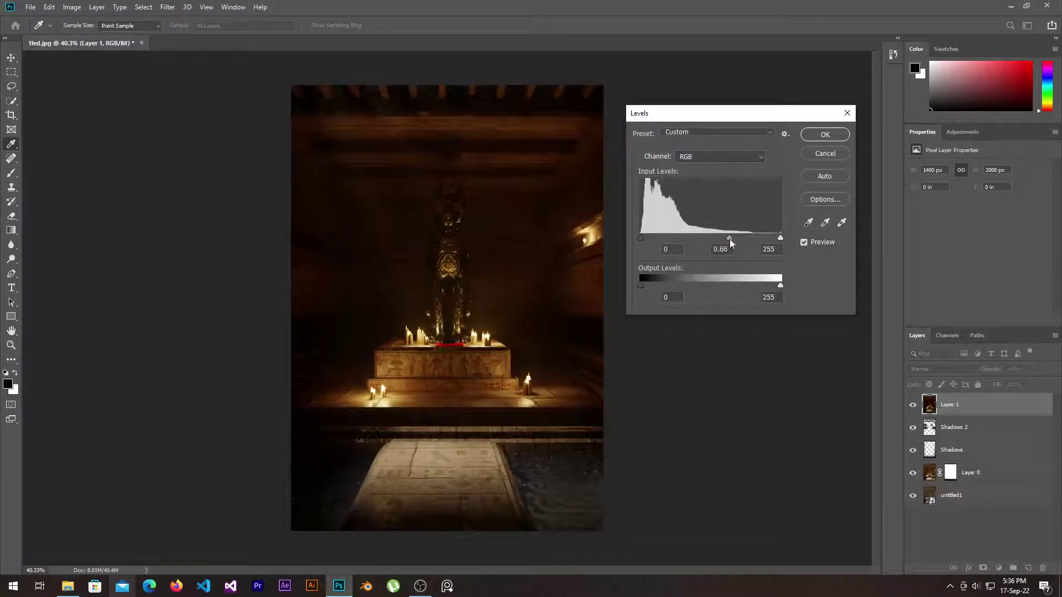
pyautogui.moveTo(640, 237); pyautogui.dragTo(661, 236)
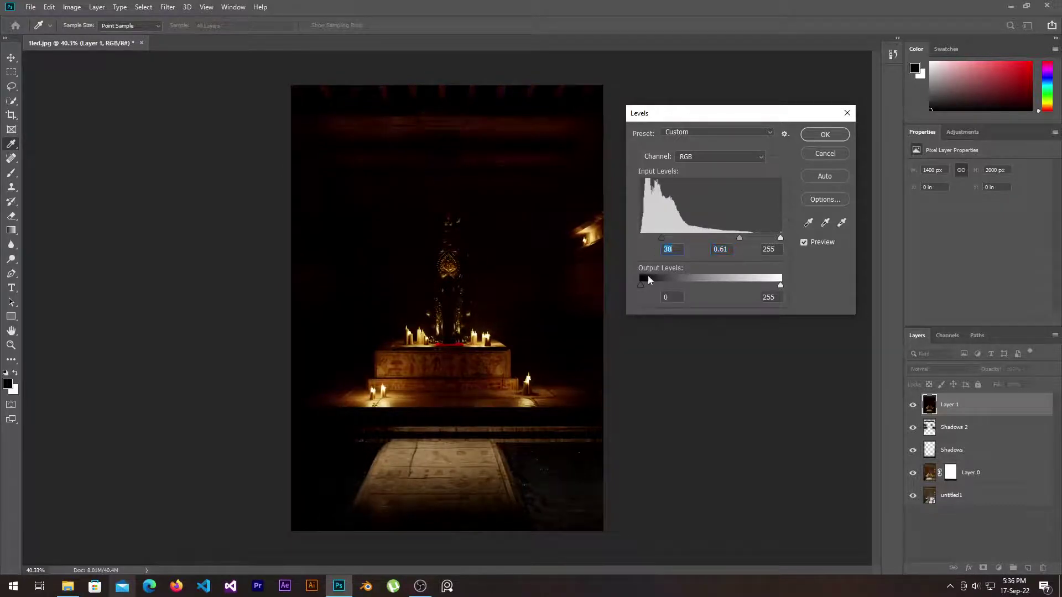
pyautogui.click(826, 141)
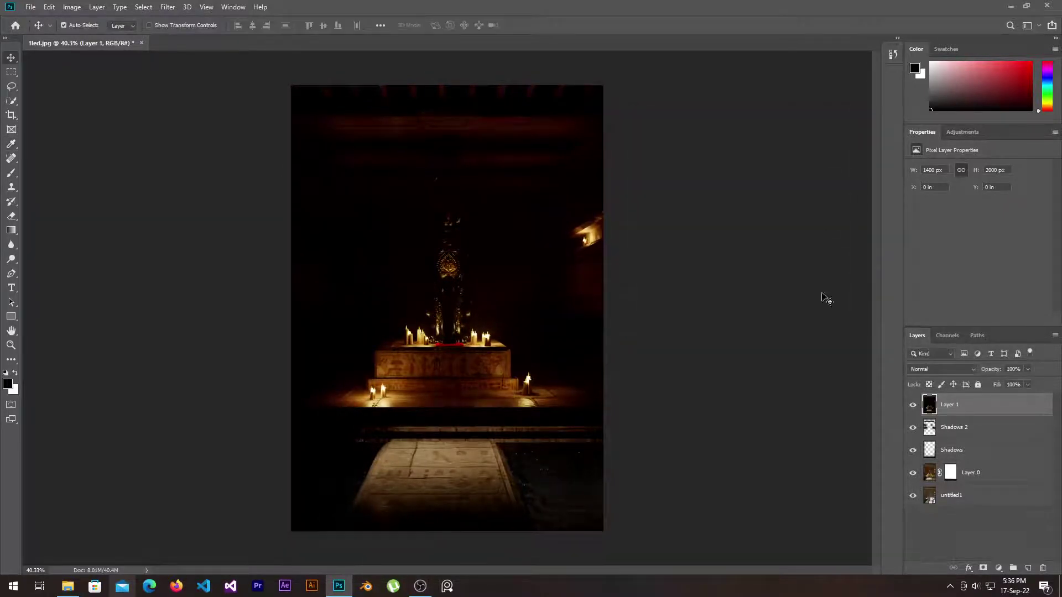
pyautogui.click(167, 8)
pyautogui.moveTo(225, 133)
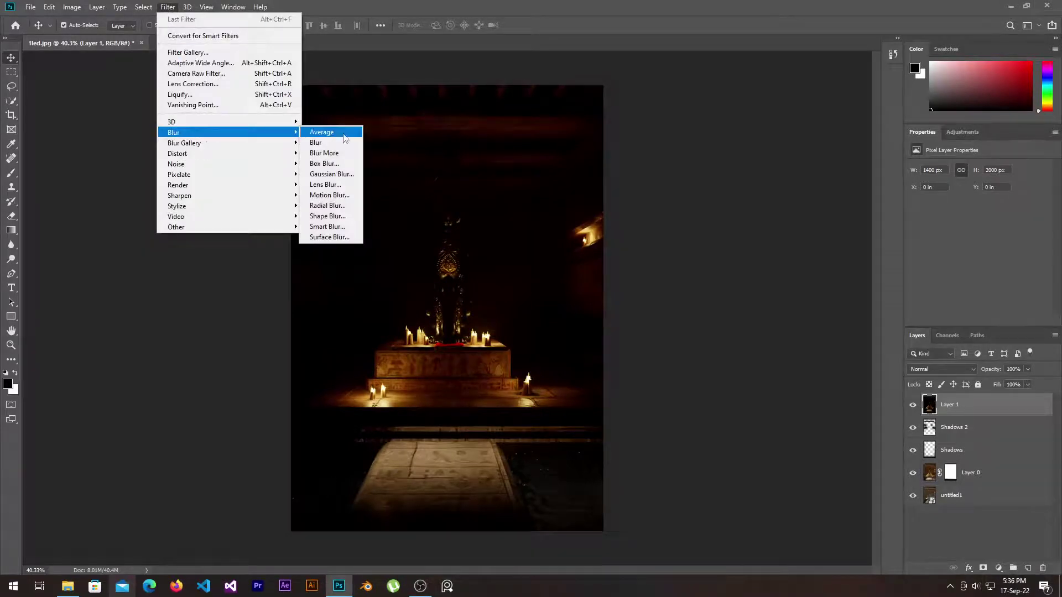
# - Apply a Gaussian Blur of about 16.6 px radius to Layer 1
pyautogui.click(342, 174)
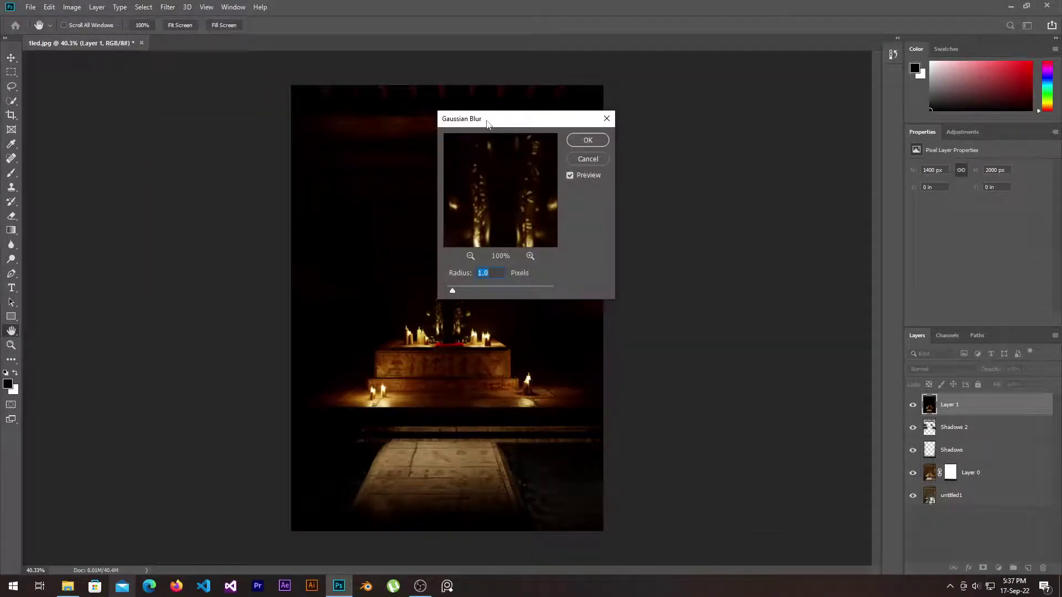
pyautogui.moveTo(486, 125); pyautogui.dragTo(689, 159)
pyautogui.moveTo(655, 327); pyautogui.dragTo(696, 327)
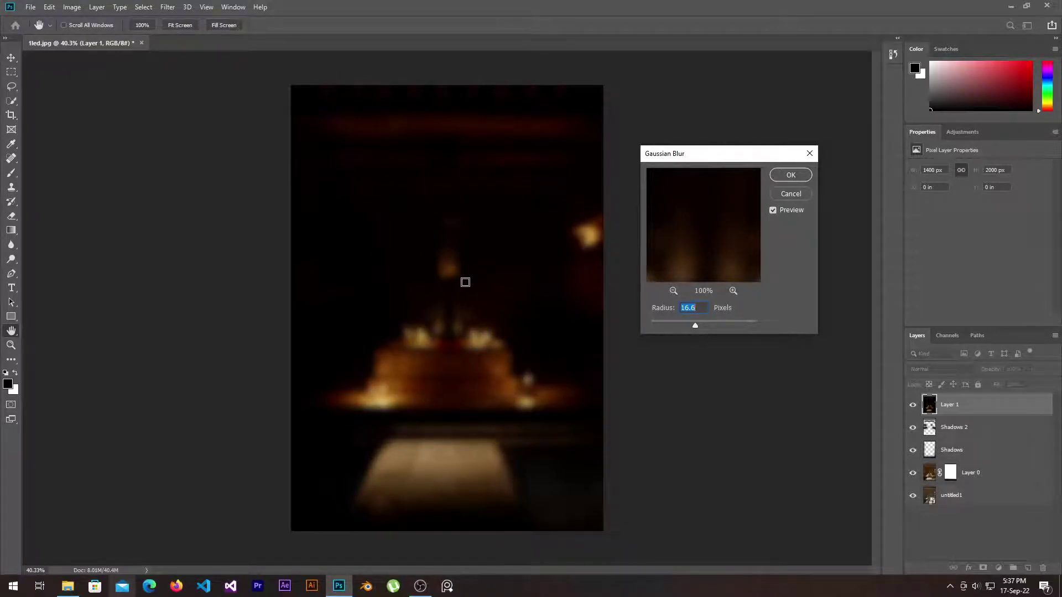
pyautogui.click(791, 175)
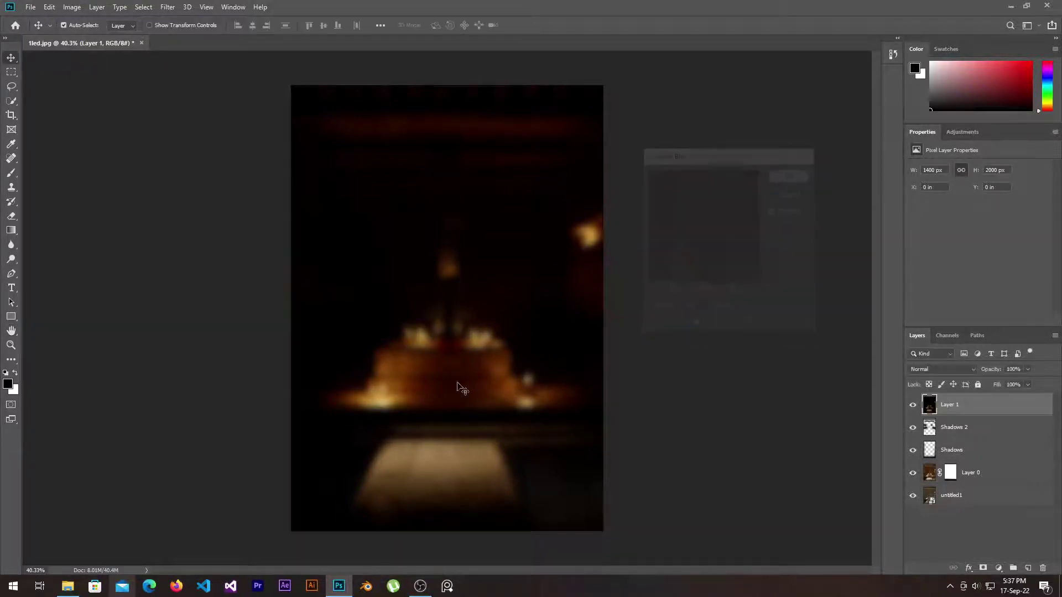
# - Blend Layer 1 in Screen mode and lower its opacity to 47%
pyautogui.click(930, 375)
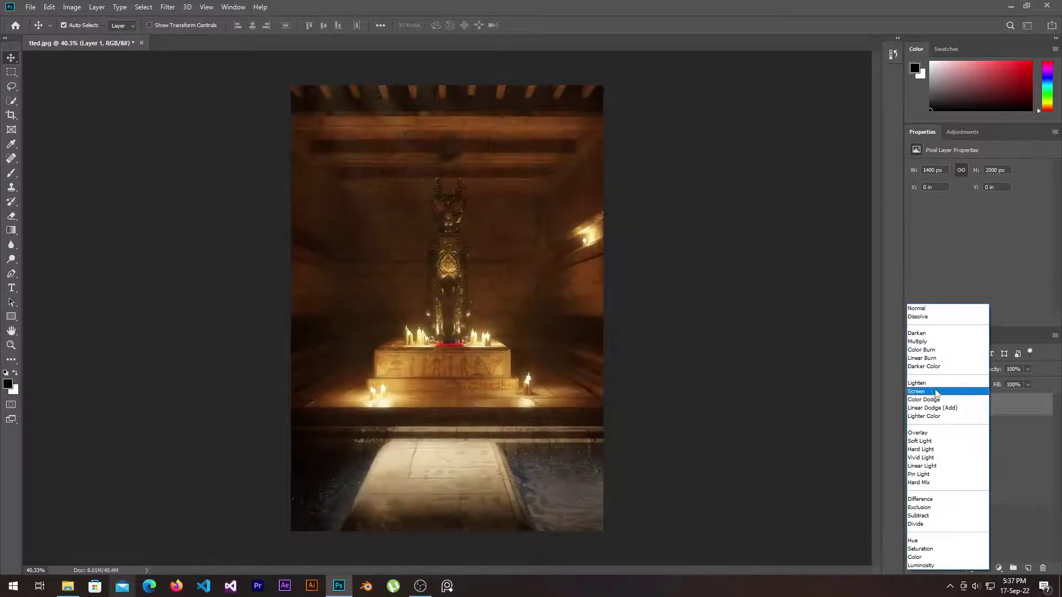
pyautogui.click(935, 393)
pyautogui.click(913, 408)
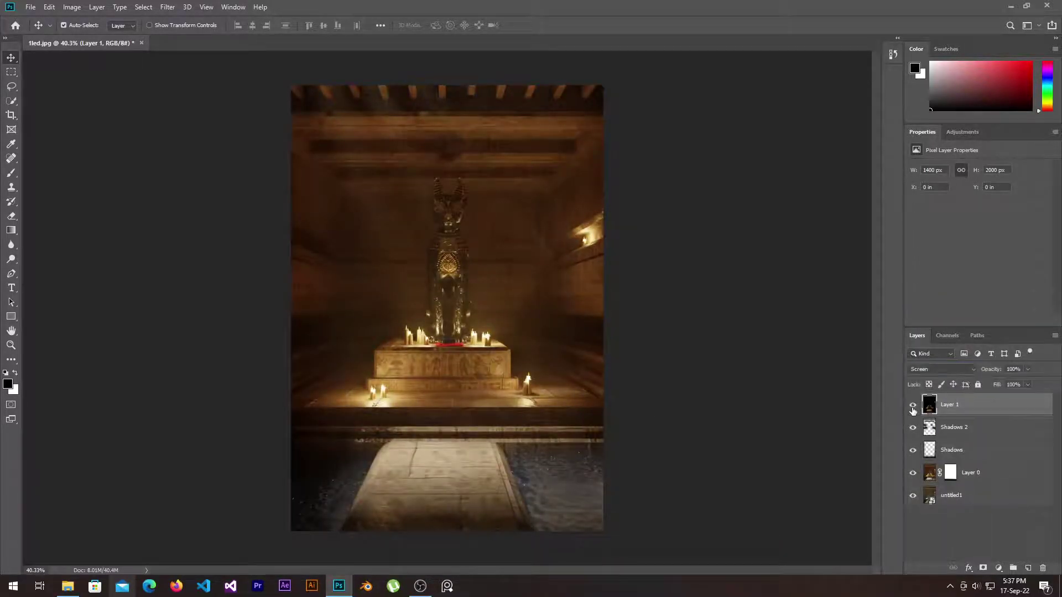
pyautogui.click(1028, 369)
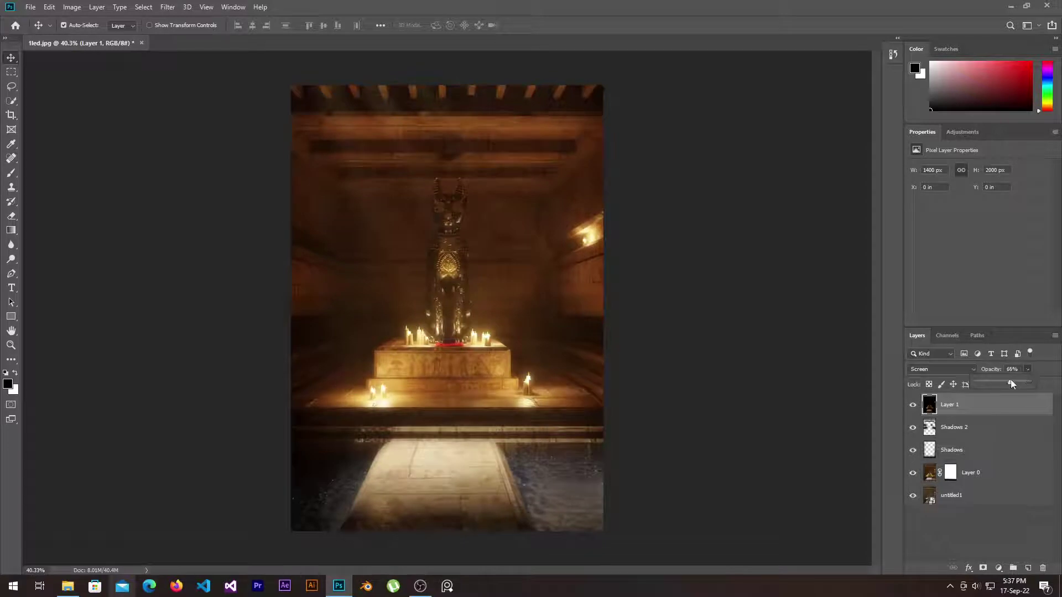
pyautogui.click(913, 405)
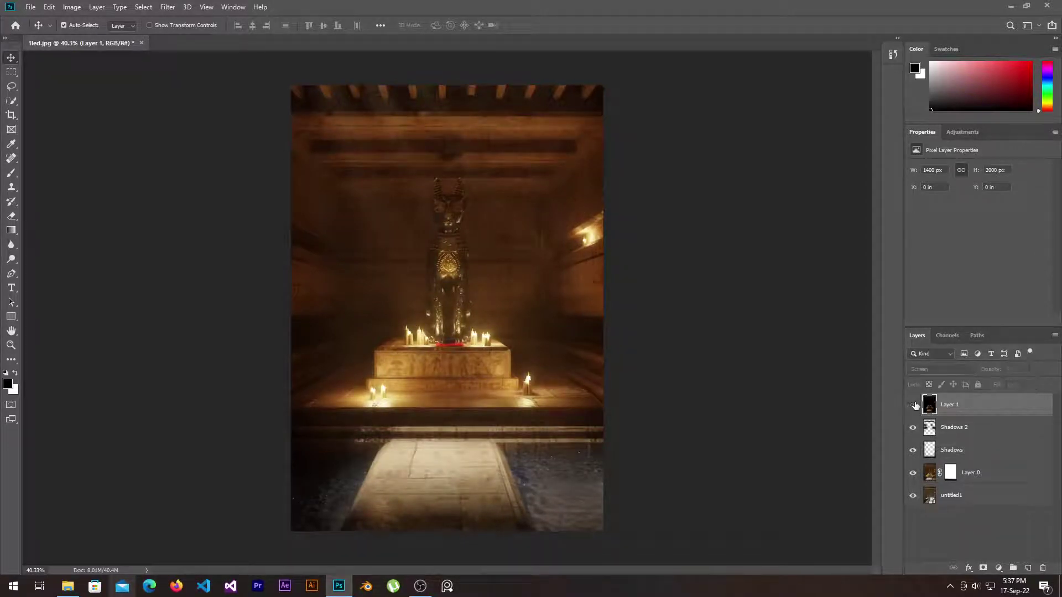
pyautogui.click(1027, 369)
pyautogui.moveTo(1028, 384); pyautogui.dragTo(1021, 385)
pyautogui.click(680, 403)
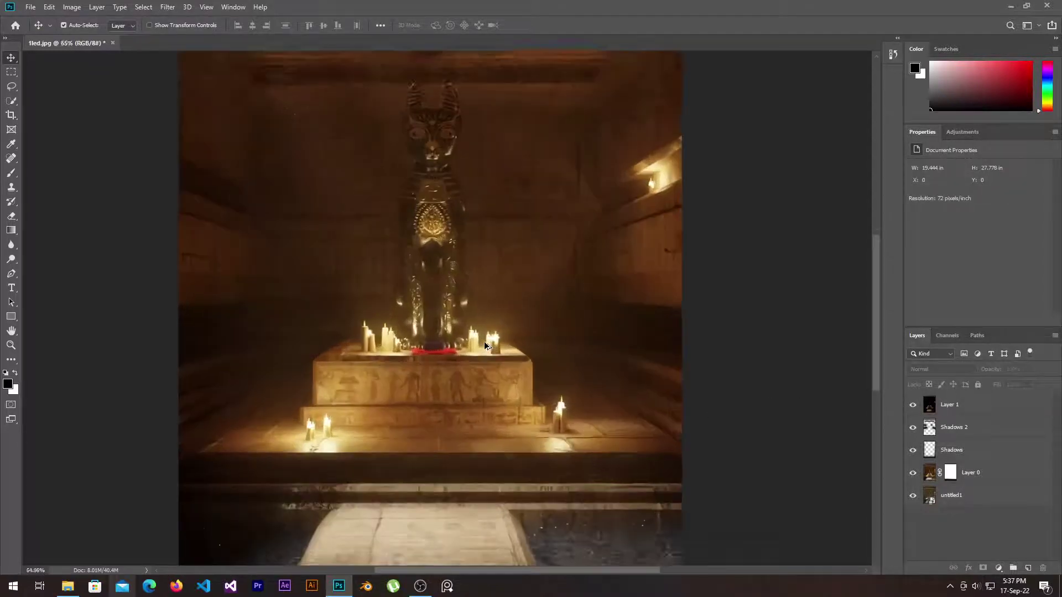
# - Add a new empty layer above Layer 1
pyautogui.scroll(3, 456, 339)
pyautogui.scroll(3, 387, 320)
pyautogui.scroll(1, 337, 295)
pyautogui.moveTo(237, 438)
pyautogui.mouseDown()
pyautogui.moveTo(273, 277)
pyautogui.moveTo(289, 316)
pyautogui.moveTo(458, 367)
pyautogui.mouseUp()
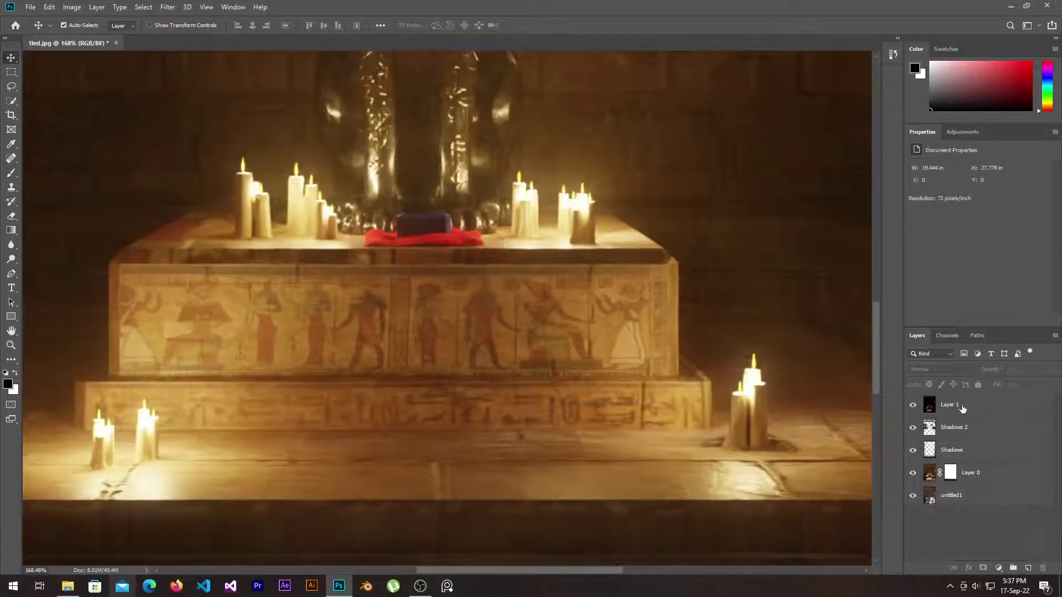
pyautogui.click(961, 403)
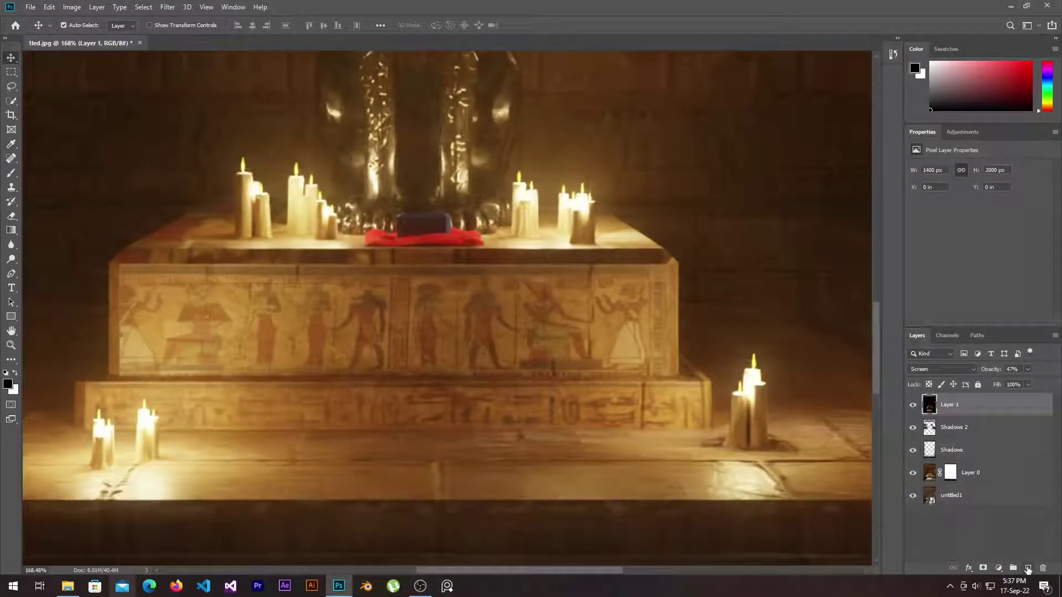
pyautogui.click(1027, 569)
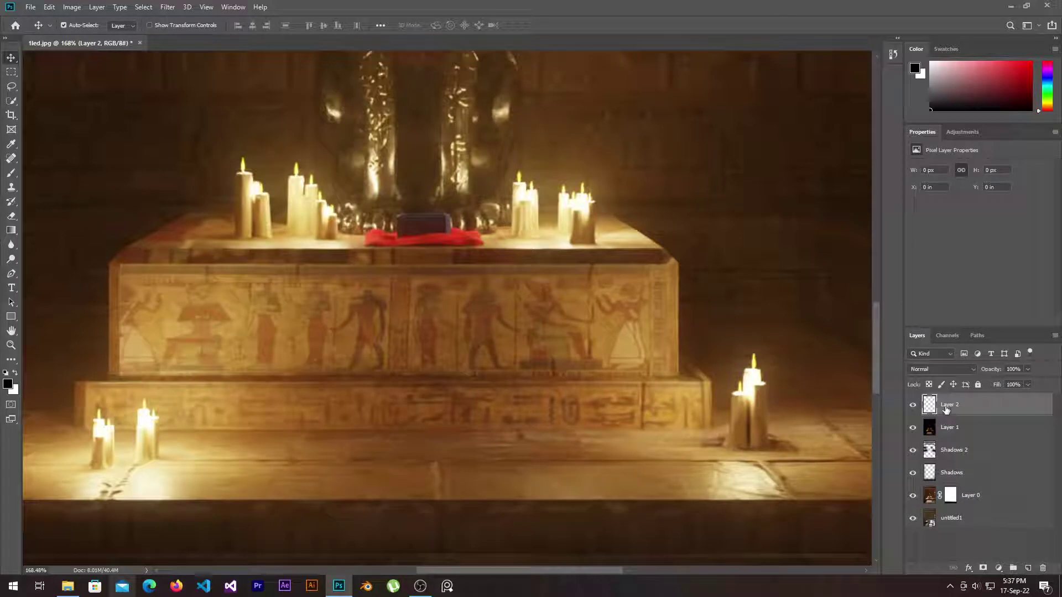
# - Set the brush foreground colour to orange-red
pyautogui.press('b')
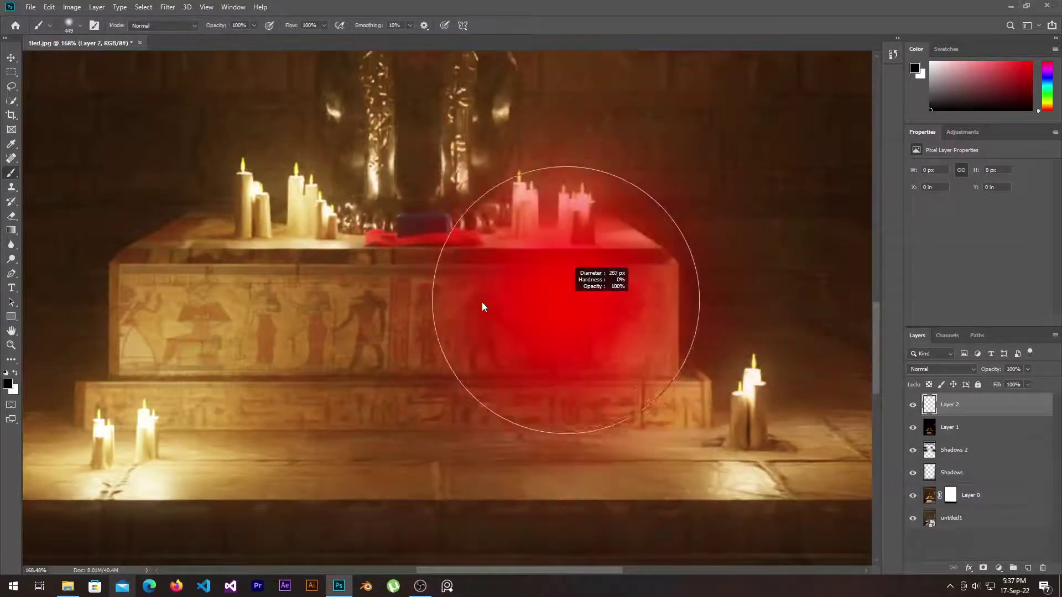
pyautogui.click(7, 384)
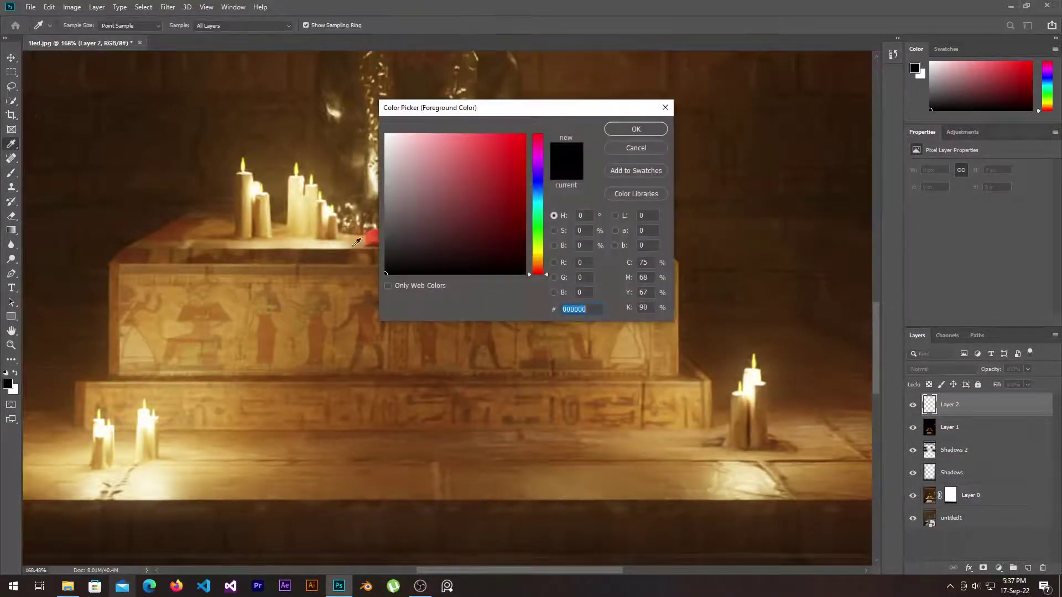
pyautogui.moveTo(471, 113); pyautogui.dragTo(724, 75)
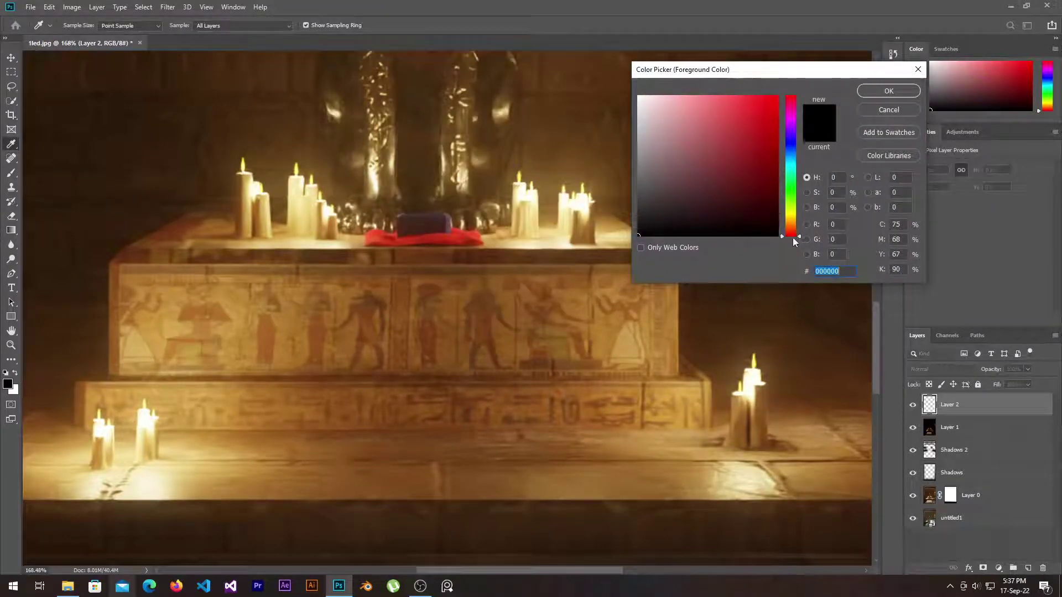
pyautogui.moveTo(793, 242); pyautogui.dragTo(793, 229)
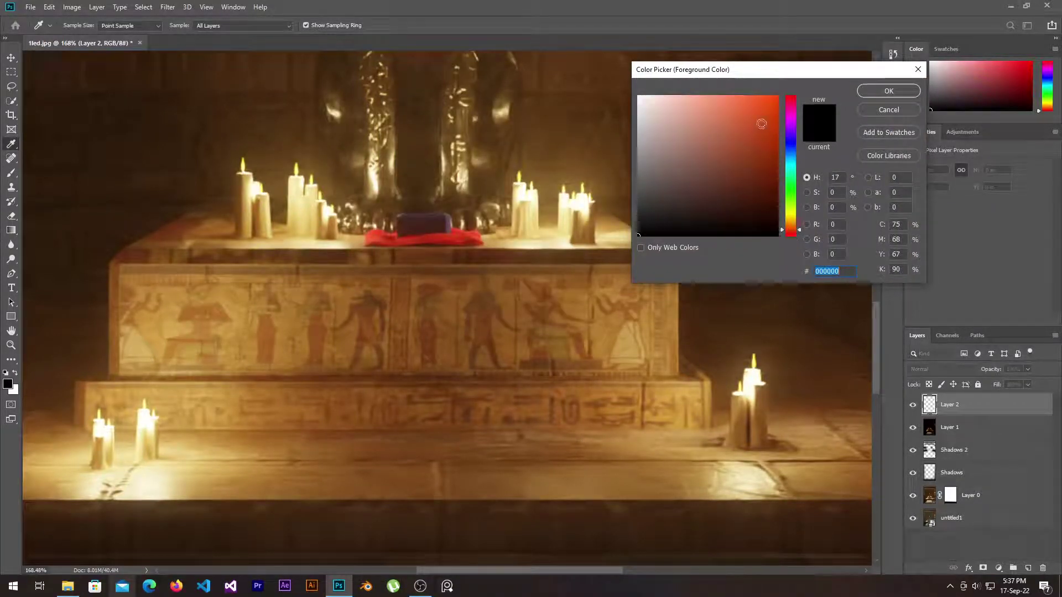
pyautogui.click(771, 105)
pyautogui.click(888, 91)
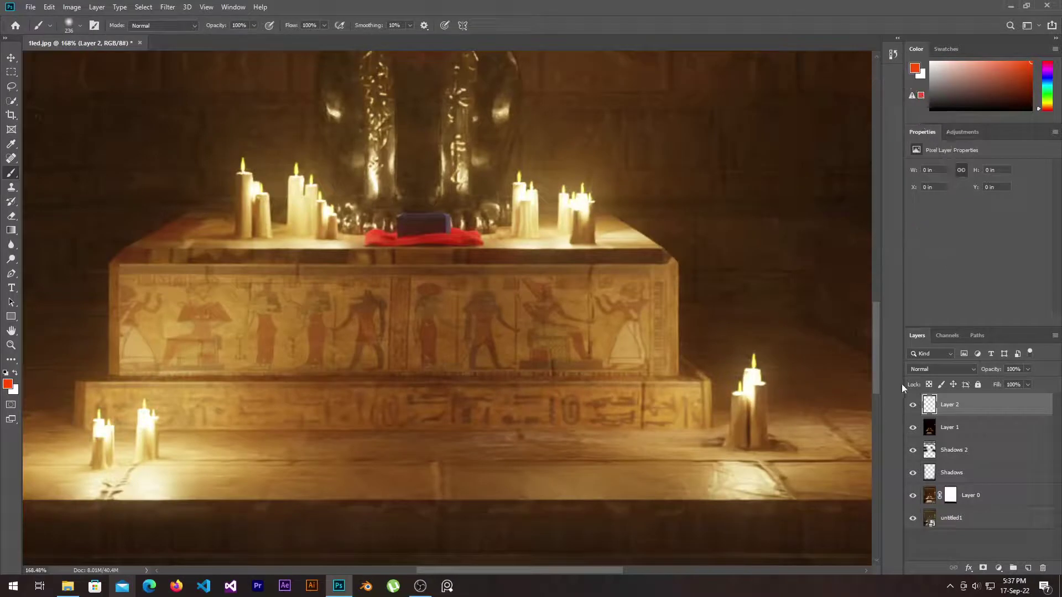
# - Set Layer 2's blend mode to Linear Dodge (Add)
pyautogui.click(913, 374)
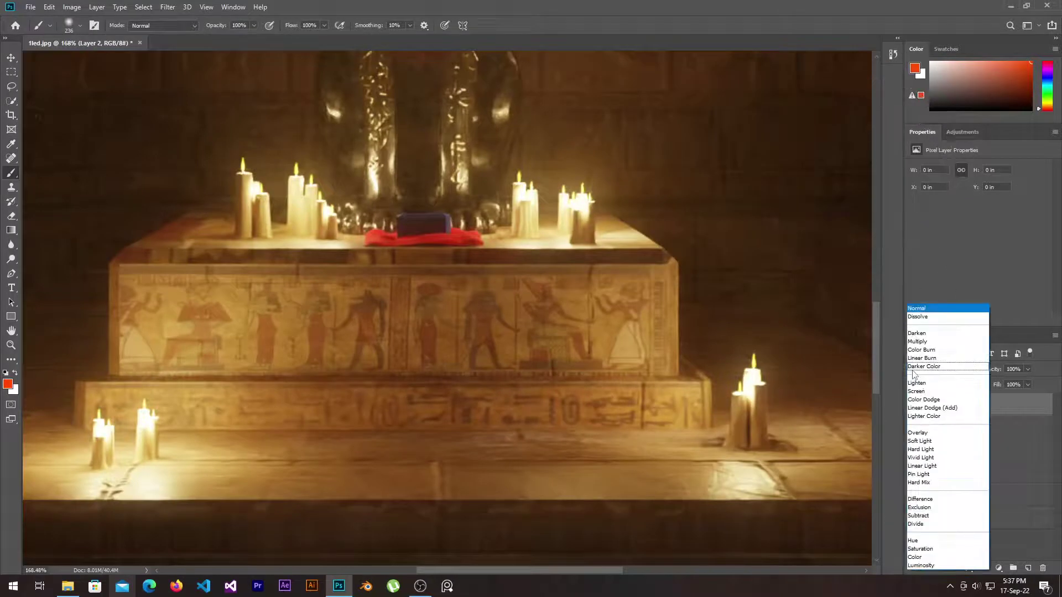
pyautogui.click(919, 408)
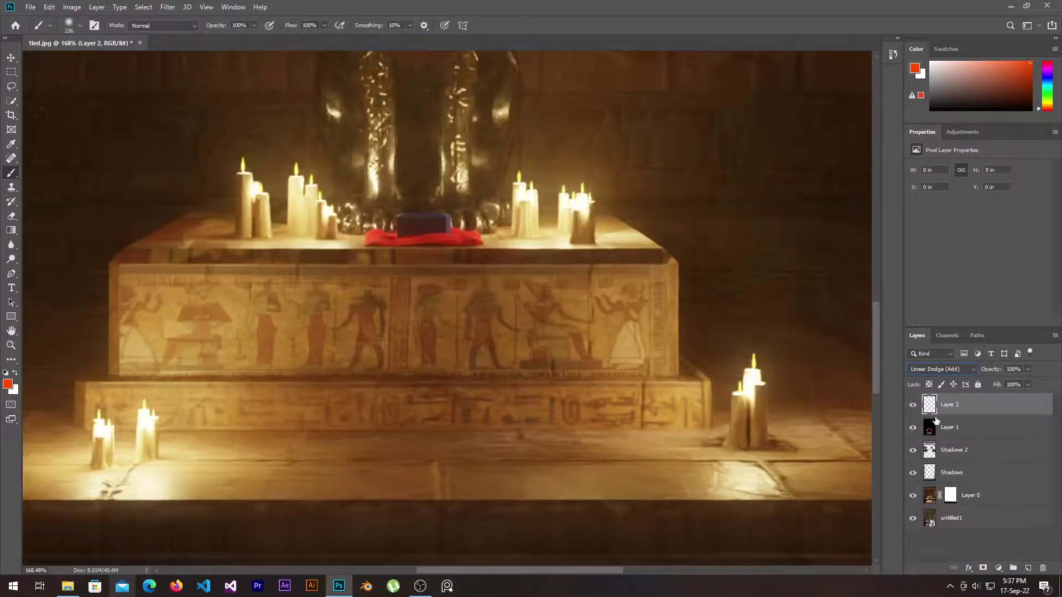
pyautogui.click(918, 369)
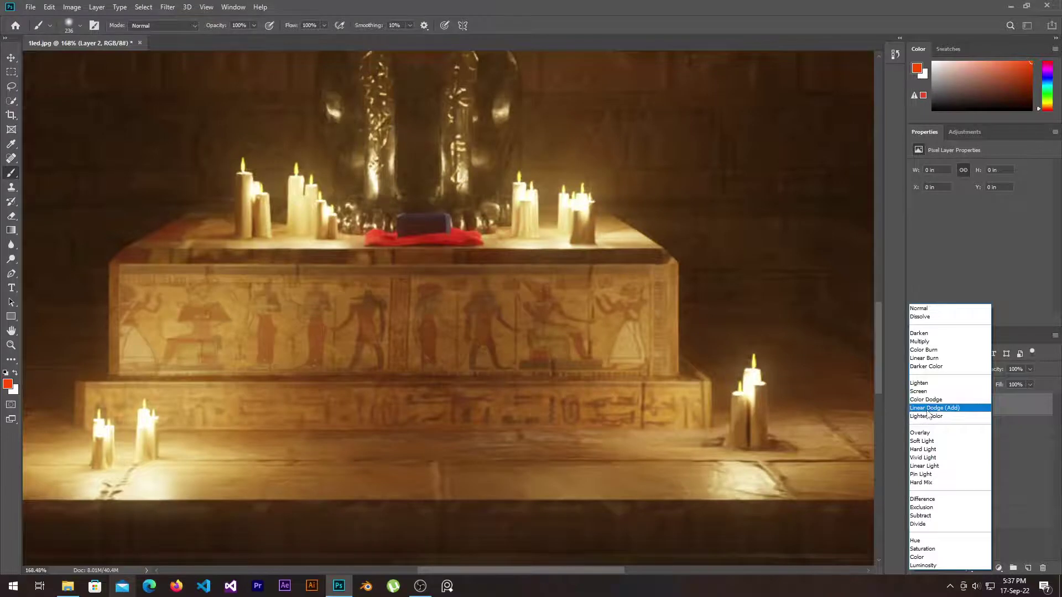
pyautogui.click(926, 410)
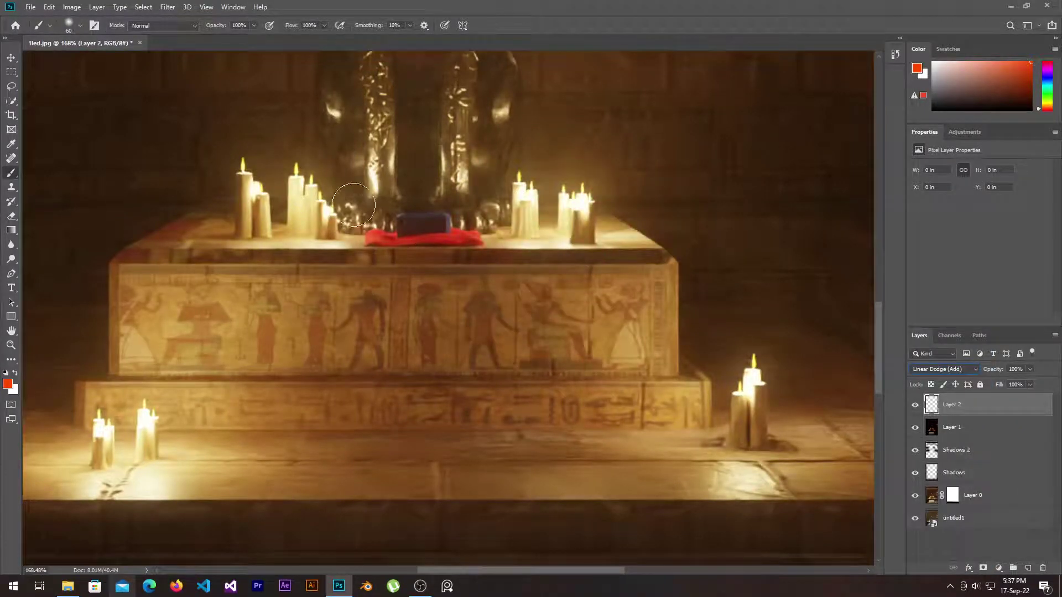
# - Dab orange glow on each candle flame: top-left, right of statue, lone right, front-left
pyautogui.click(241, 165)
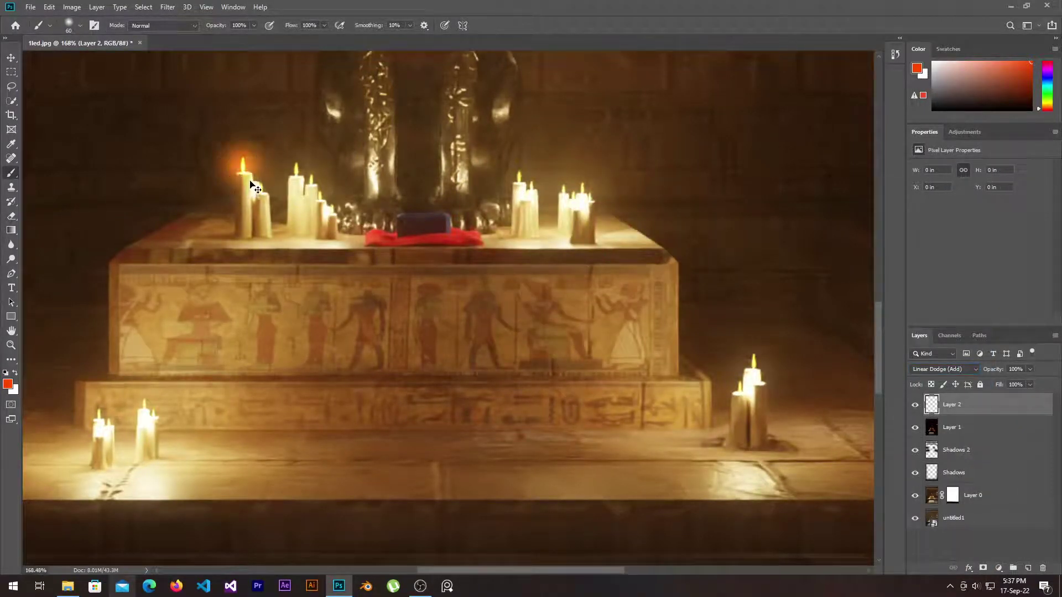
pyautogui.moveTo(252, 185); pyautogui.dragTo(246, 172)
pyautogui.click(242, 166)
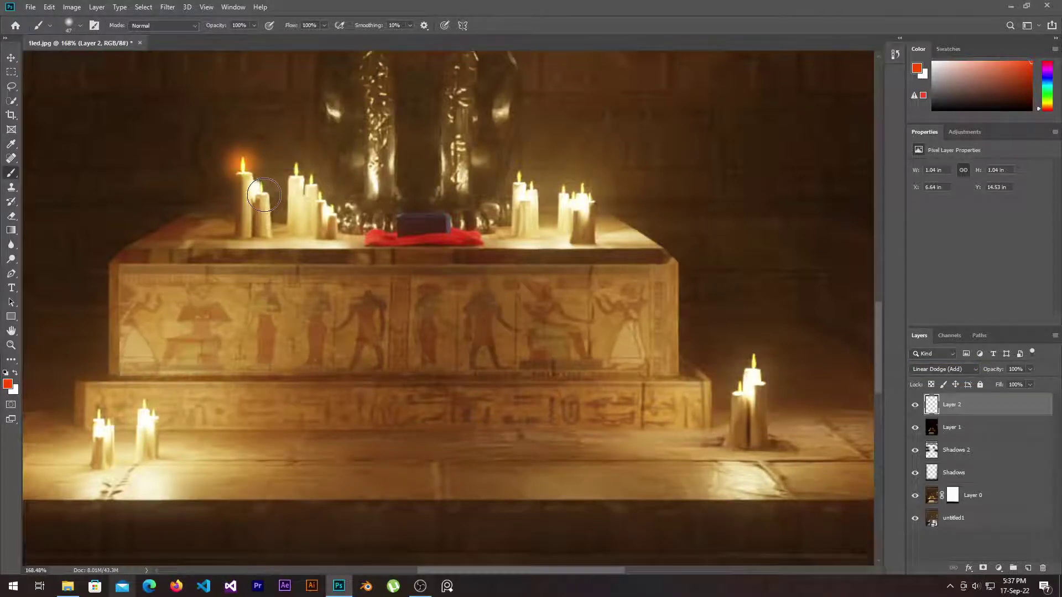
pyautogui.click(259, 188)
pyautogui.click(296, 169)
pyautogui.click(311, 185)
pyautogui.click(327, 210)
pyautogui.click(520, 177)
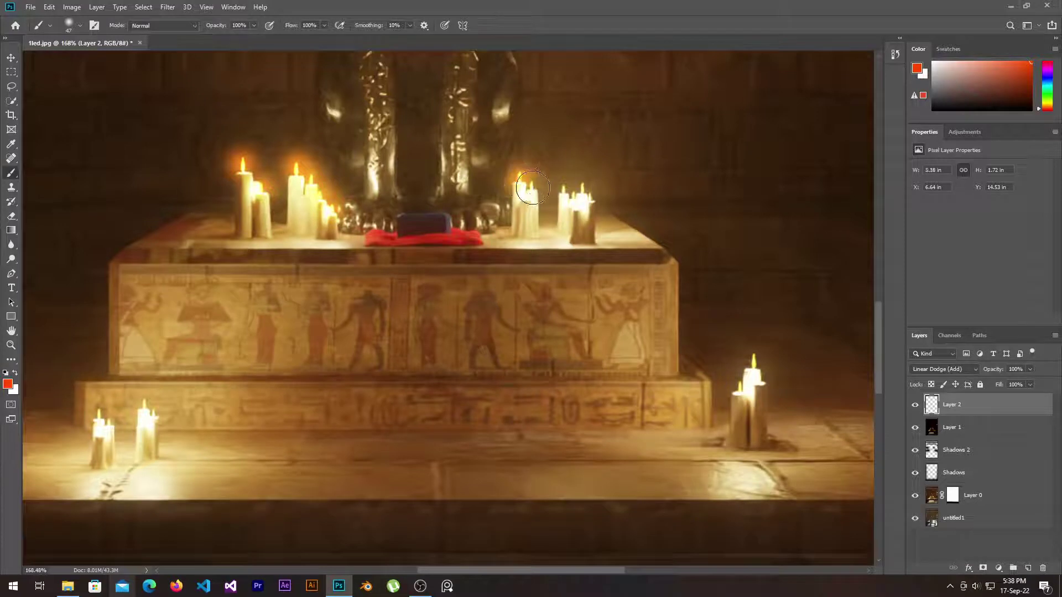
pyautogui.click(572, 188)
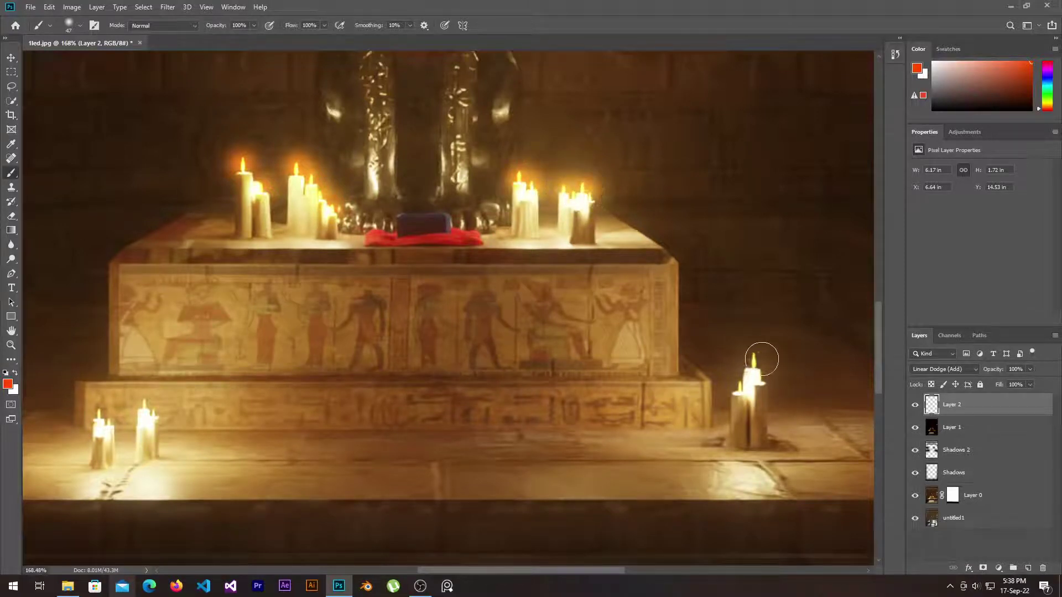
pyautogui.click(754, 359)
pyautogui.click(740, 387)
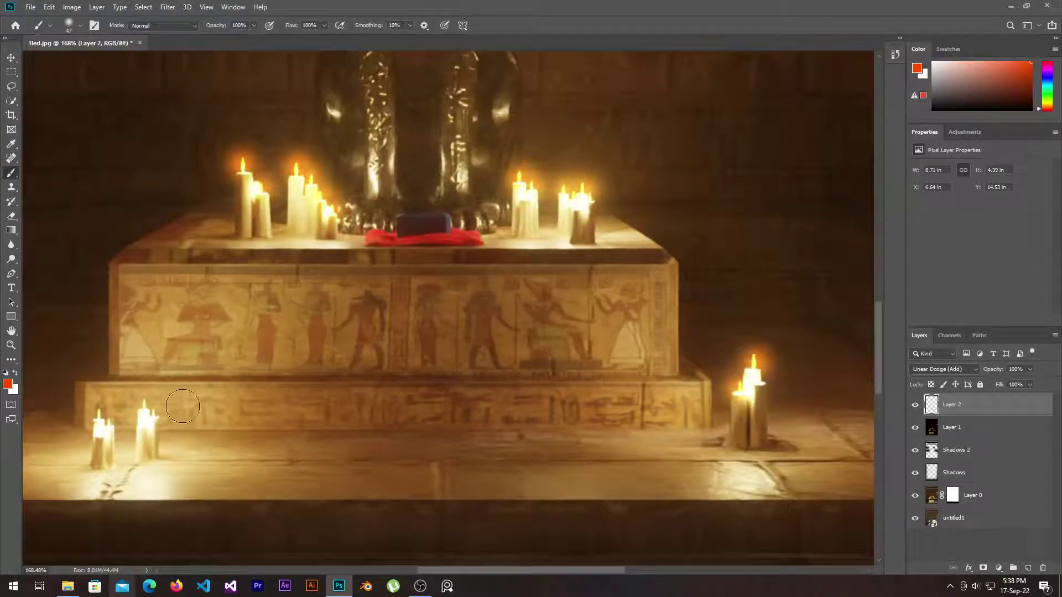
pyautogui.click(145, 409)
pyautogui.click(102, 424)
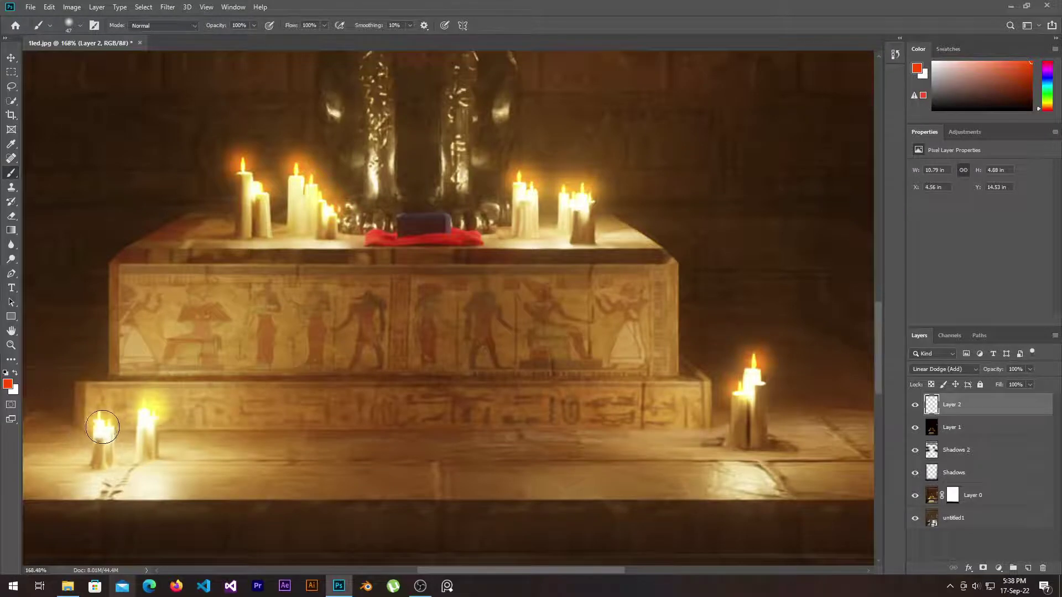
# - Paint wider glow around the candle groups, lone right candle and front-left candles
pyautogui.scroll(-3, 334, 371)
pyautogui.scroll(-1, 334, 371)
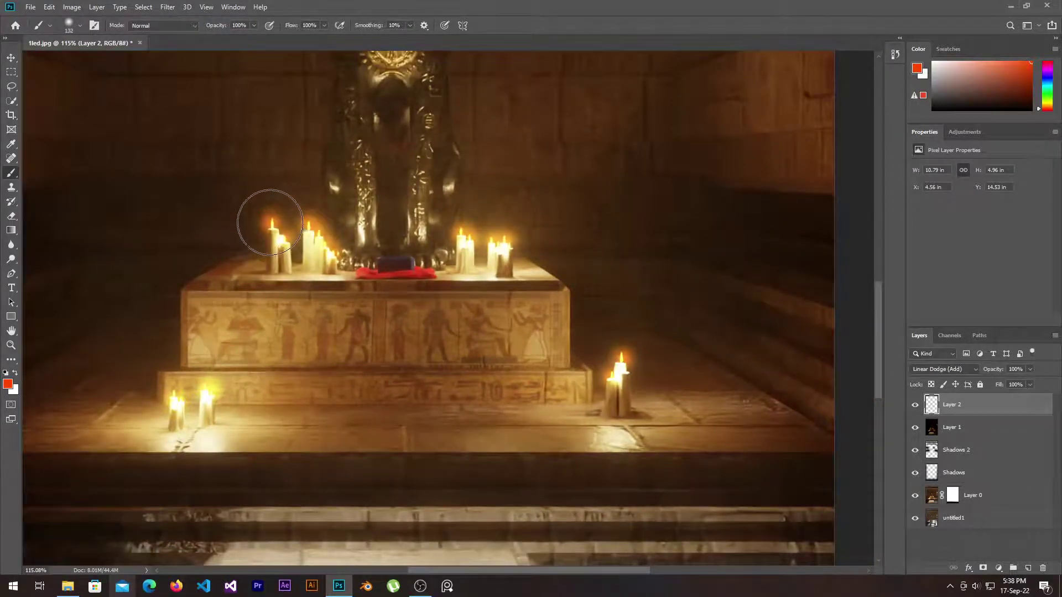
pyautogui.click(265, 224)
pyautogui.click(312, 232)
pyautogui.click(503, 236)
pyautogui.click(467, 233)
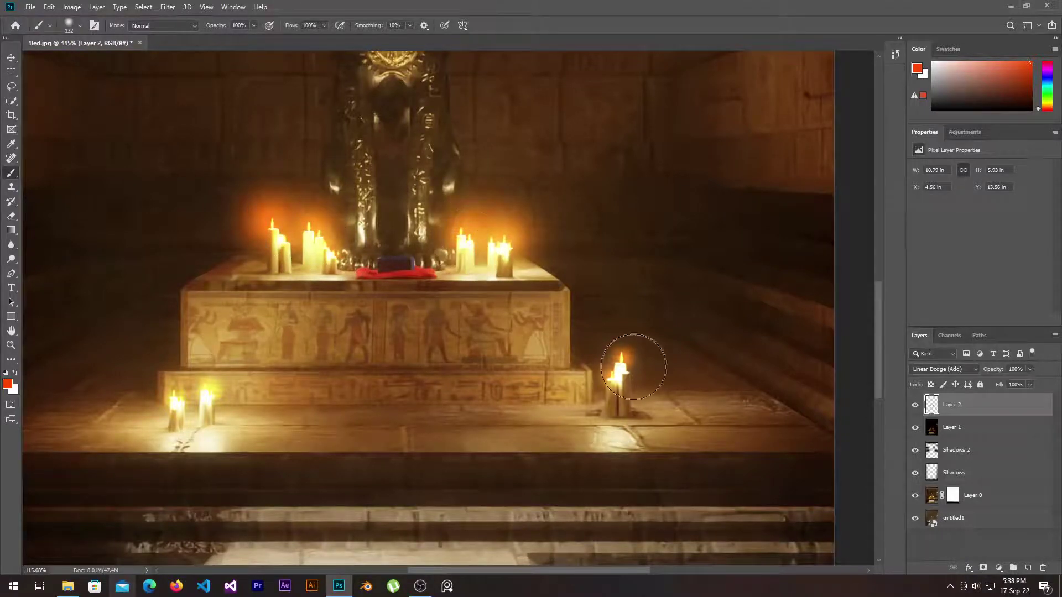
pyautogui.click(624, 369)
pyautogui.click(176, 390)
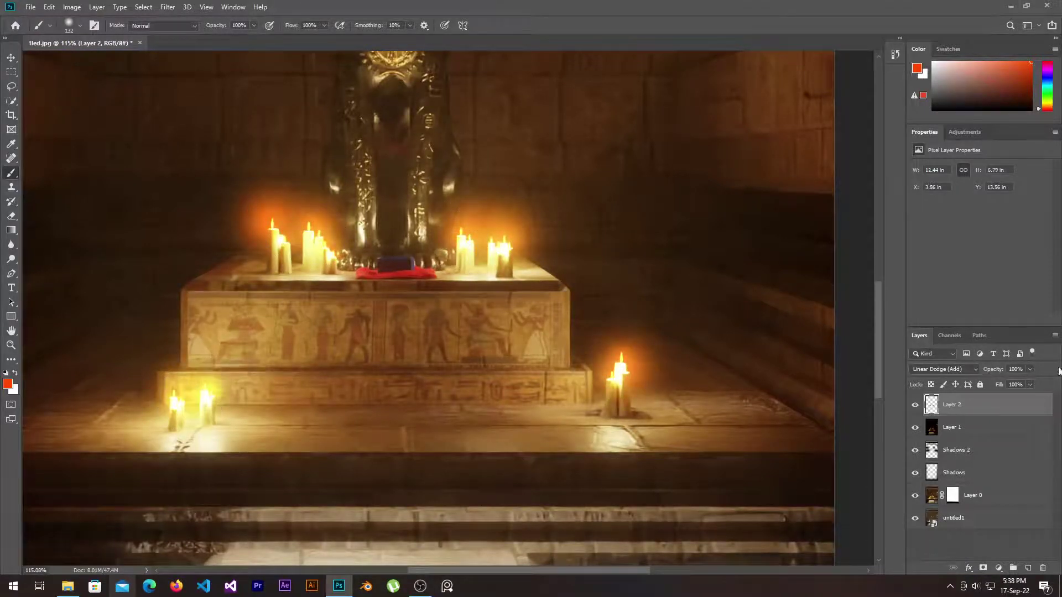
# - Fade the glow layer to 18% opacity
pyautogui.moveTo(1015, 385); pyautogui.dragTo(992, 386)
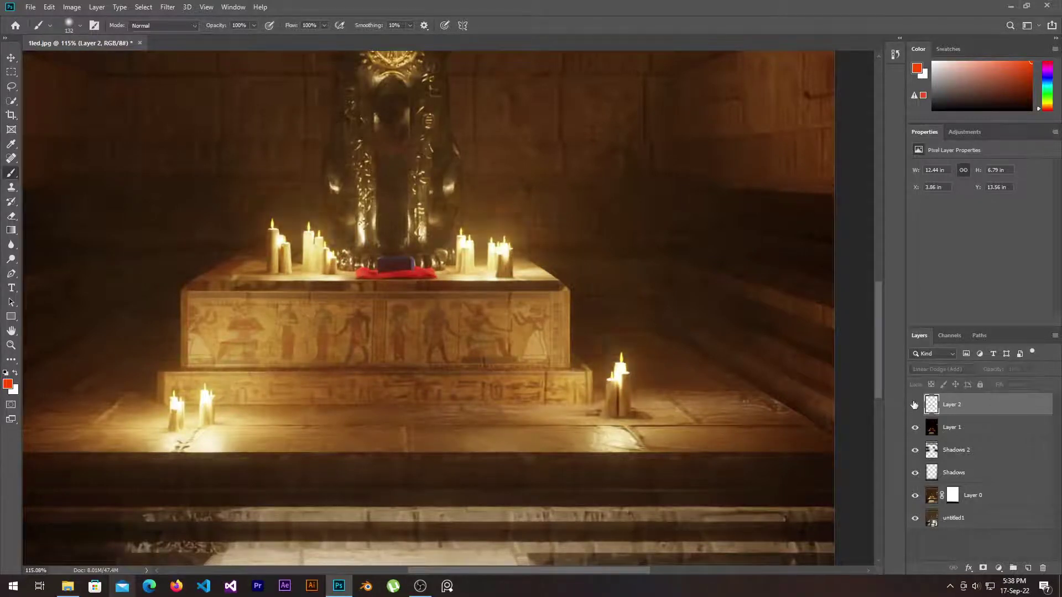
pyautogui.scroll(-2, 509, 340)
pyautogui.scroll(-2, 509, 340)
pyautogui.scroll(-1, 509, 340)
pyautogui.scroll(-1, 509, 341)
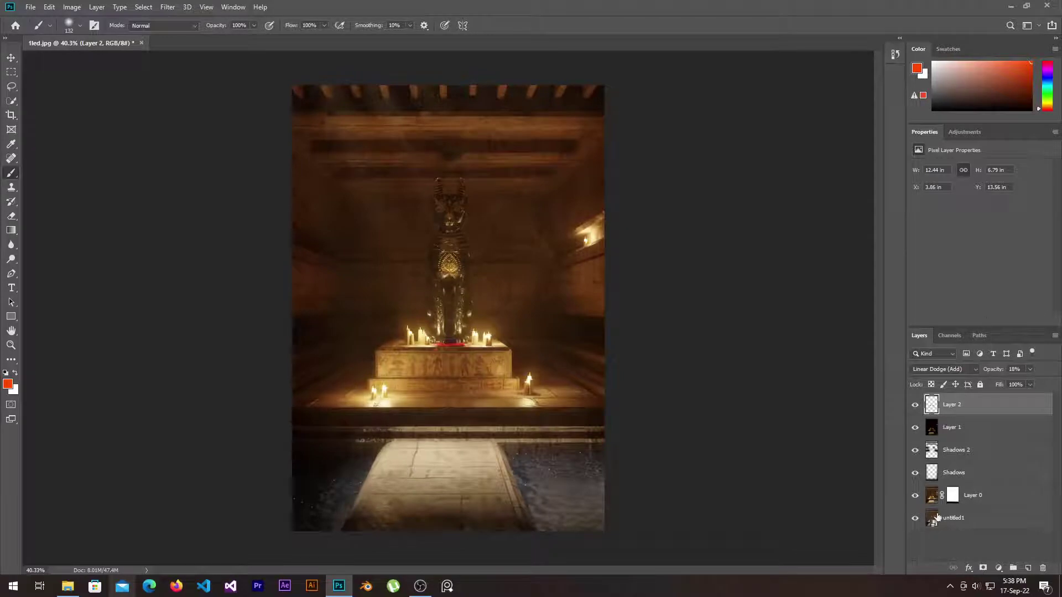
pyautogui.click(11, 58)
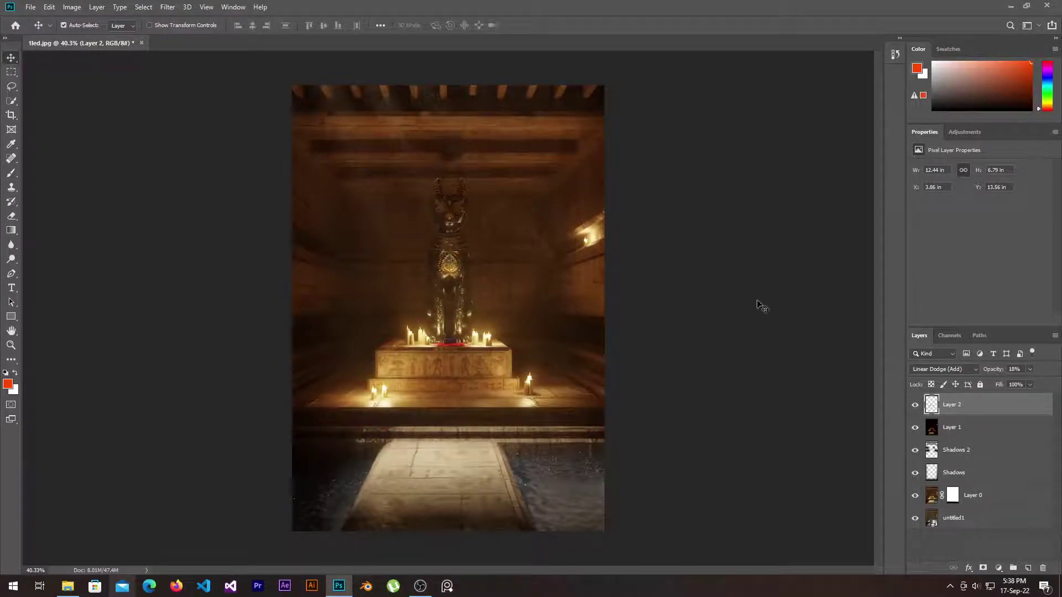
# - Add a navy Solid Color fill layer blended in Lighten mode
pyautogui.click(998, 568)
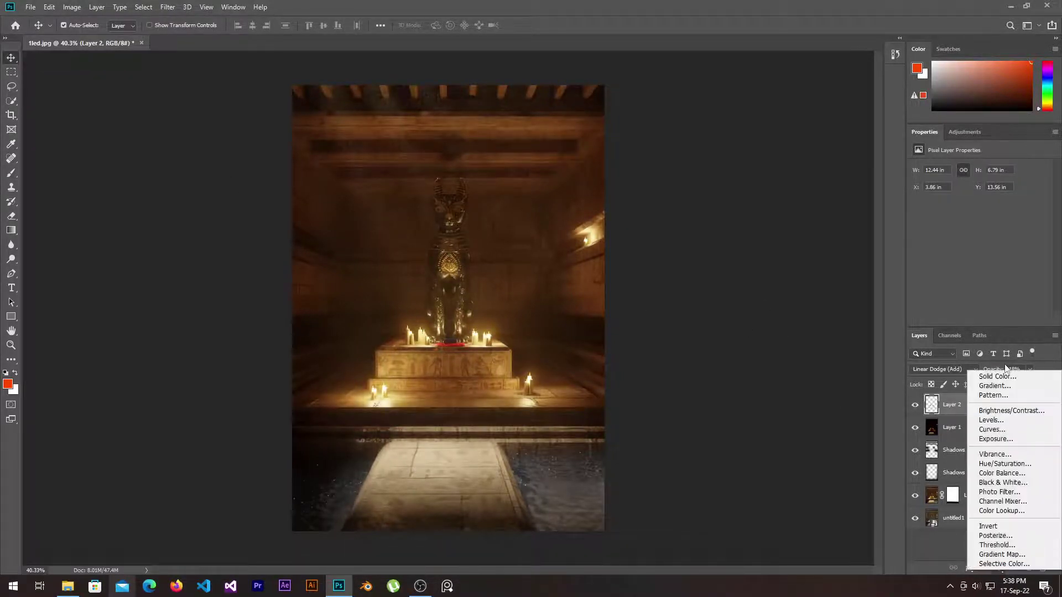
pyautogui.click(999, 376)
pyautogui.moveTo(791, 157)
pyautogui.mouseDown()
pyautogui.moveTo(740, 207)
pyautogui.moveTo(748, 215)
pyautogui.mouseUp()
pyautogui.click(792, 155)
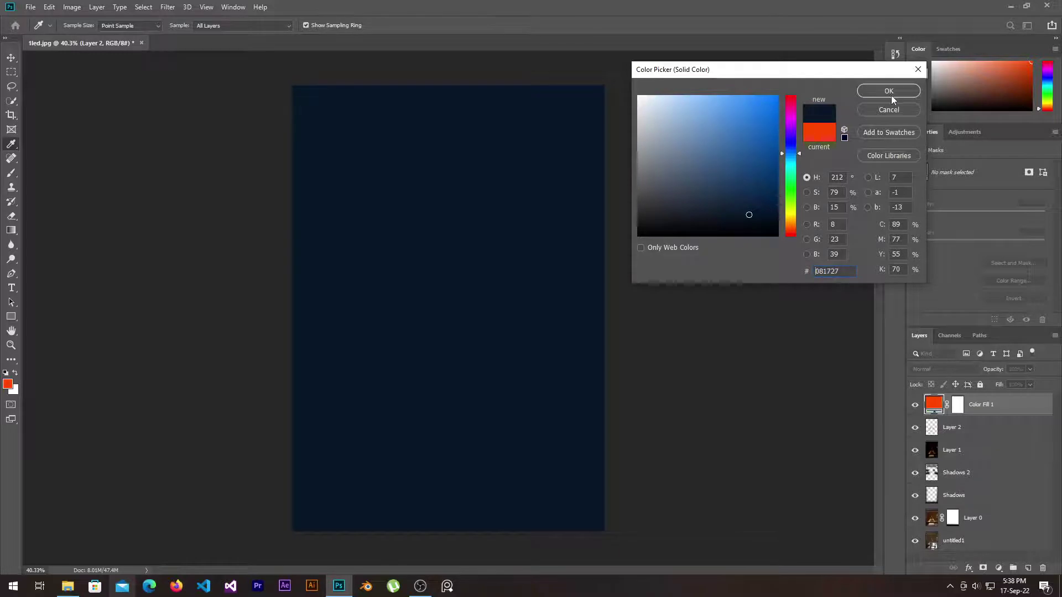
pyautogui.click(889, 90)
pyautogui.click(941, 369)
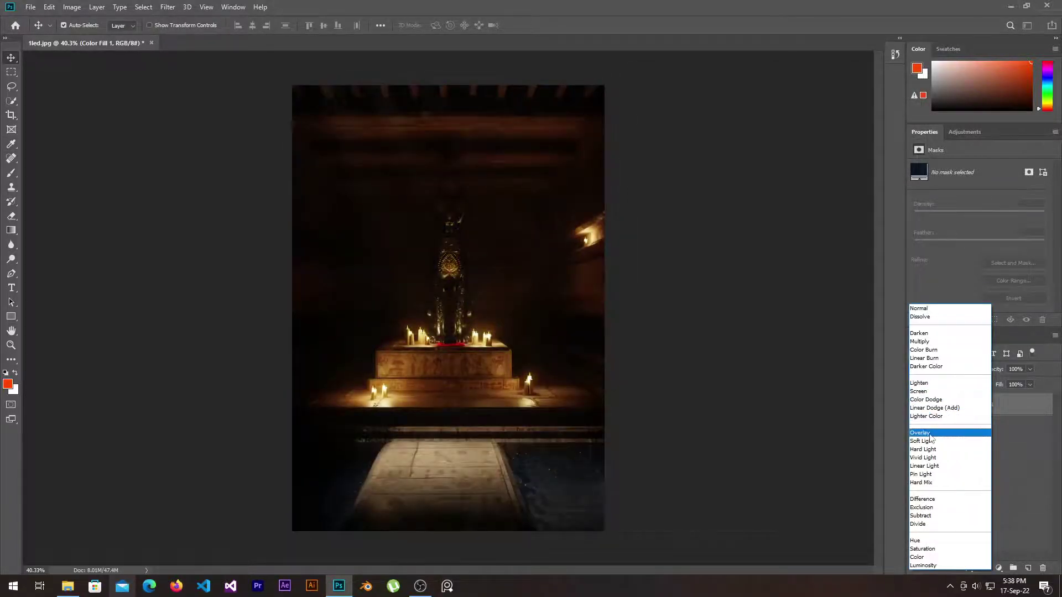
pyautogui.click(921, 383)
# - Change the fill layer's colour to dark red #2f0d05
pyautogui.doubleClick(933, 404)
pyautogui.moveTo(750, 213)
pyautogui.mouseDown()
pyautogui.moveTo(753, 171)
pyautogui.moveTo(723, 211)
pyautogui.moveTo(753, 209)
pyautogui.moveTo(749, 200)
pyautogui.mouseUp()
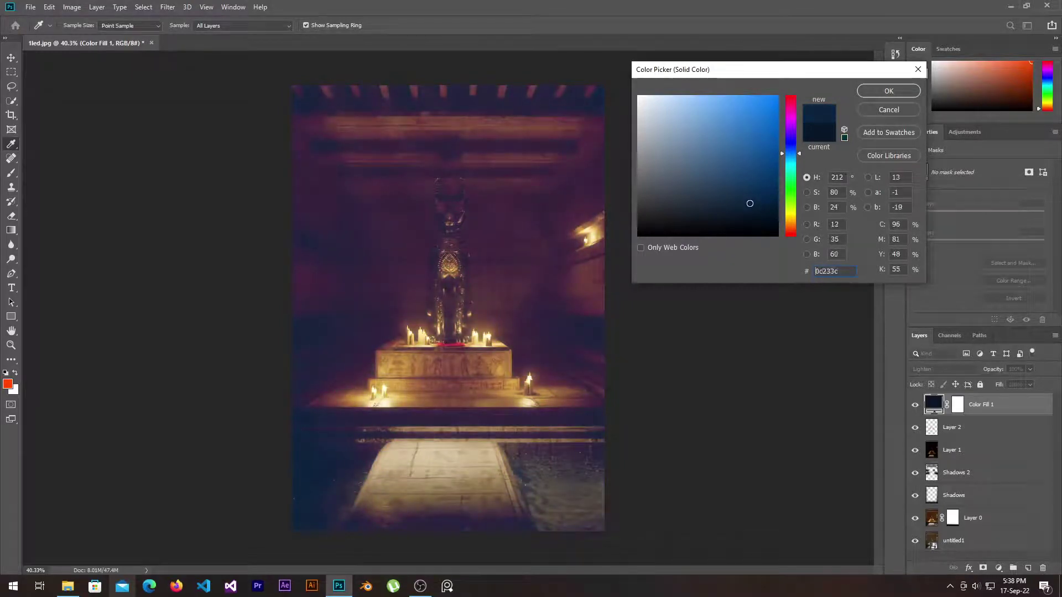
pyautogui.moveTo(786, 200); pyautogui.dragTo(789, 231)
pyautogui.click(763, 210)
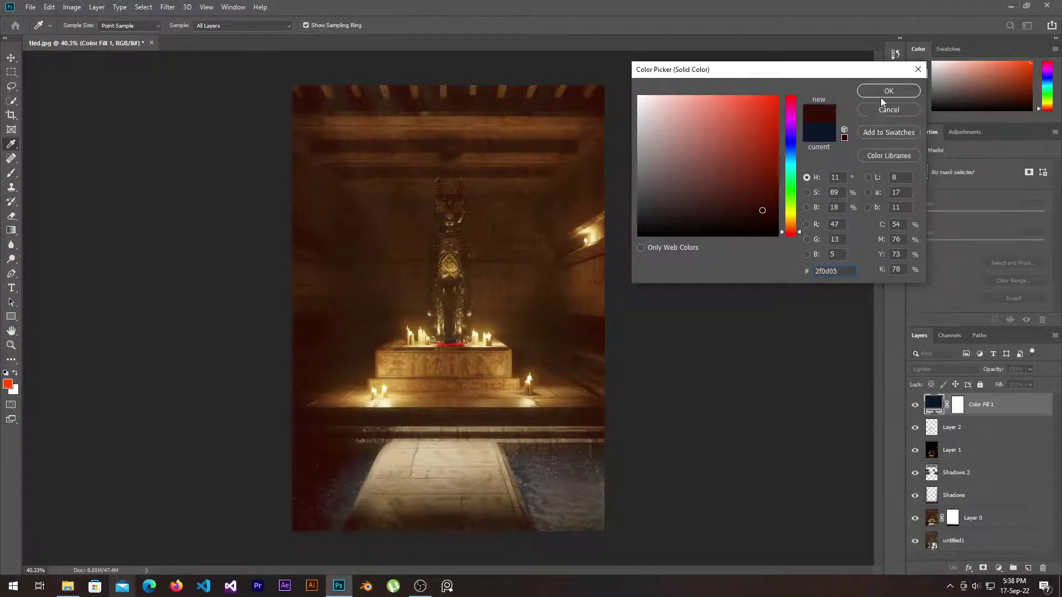
pyautogui.click(885, 92)
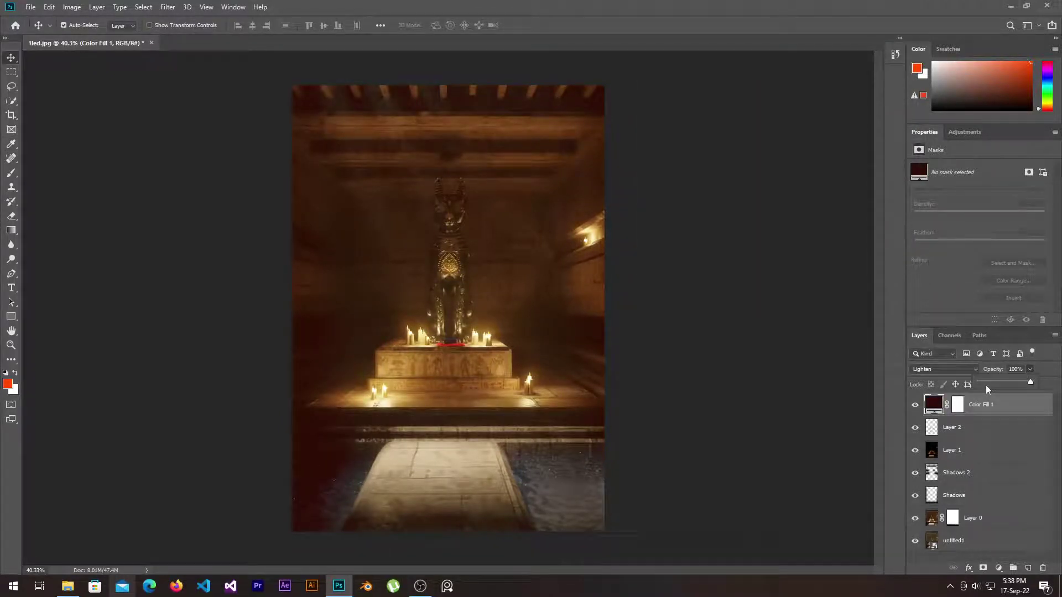
# - Lower the colour fill opacity to 28% and compare with it hidden
pyautogui.moveTo(989, 385); pyautogui.dragTo(983, 383)
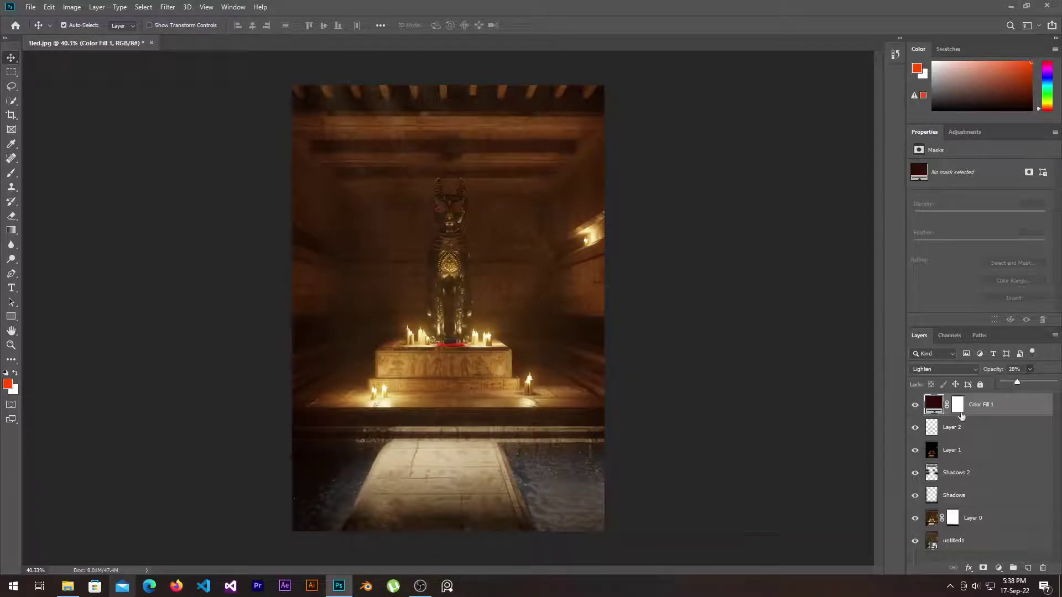
pyautogui.click(914, 405)
pyautogui.scroll(-2, 628, 401)
pyautogui.scroll(1, 684, 420)
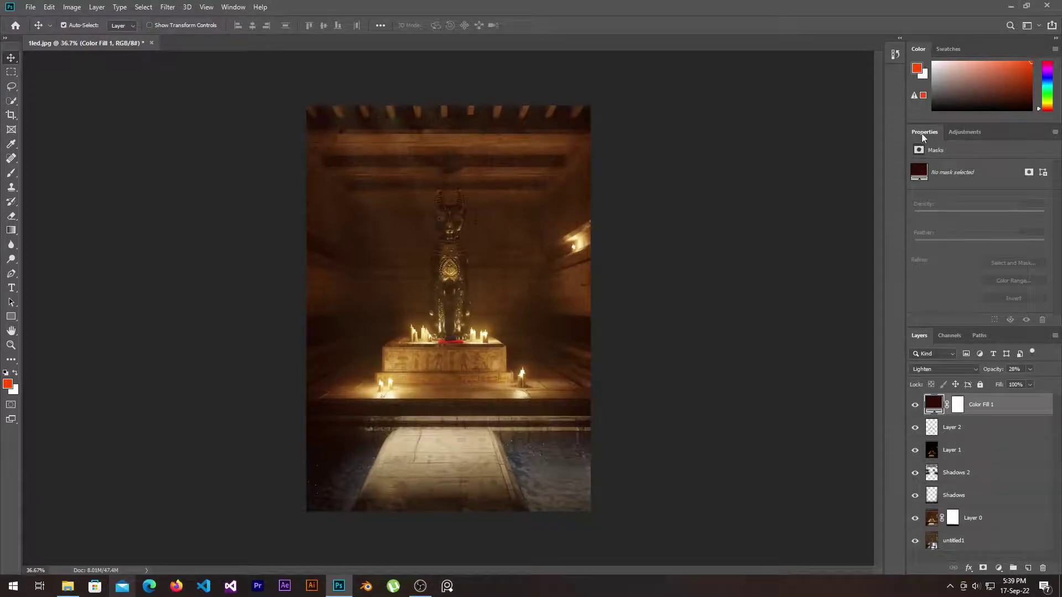
pyautogui.moveTo(922, 137); pyautogui.dragTo(966, 169)
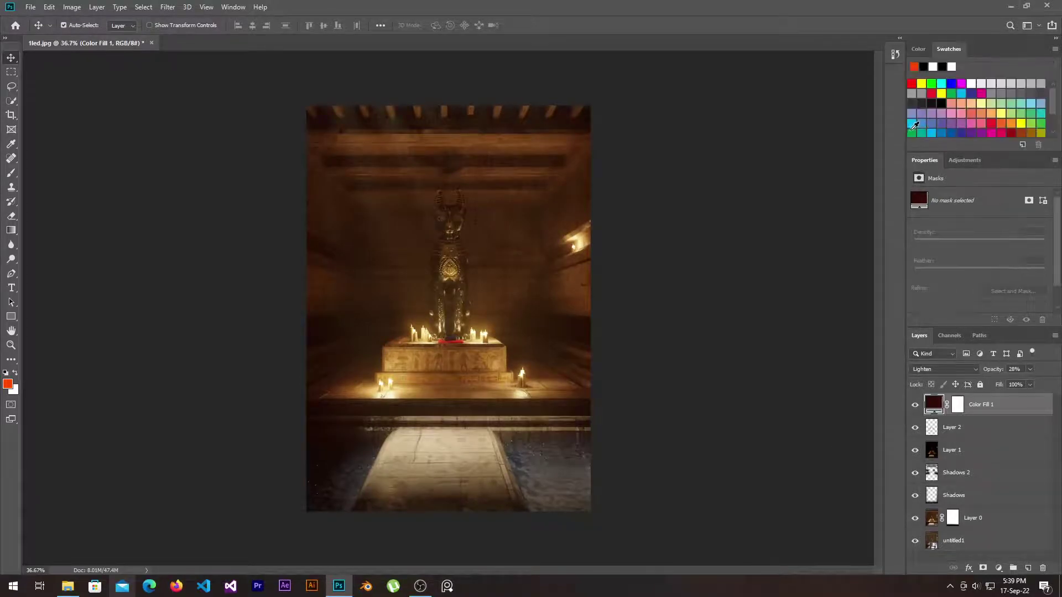
# - Add a Curves layer, lifting the upper-mid curve and pulling shadows down
pyautogui.click(964, 164)
pyautogui.click(964, 187)
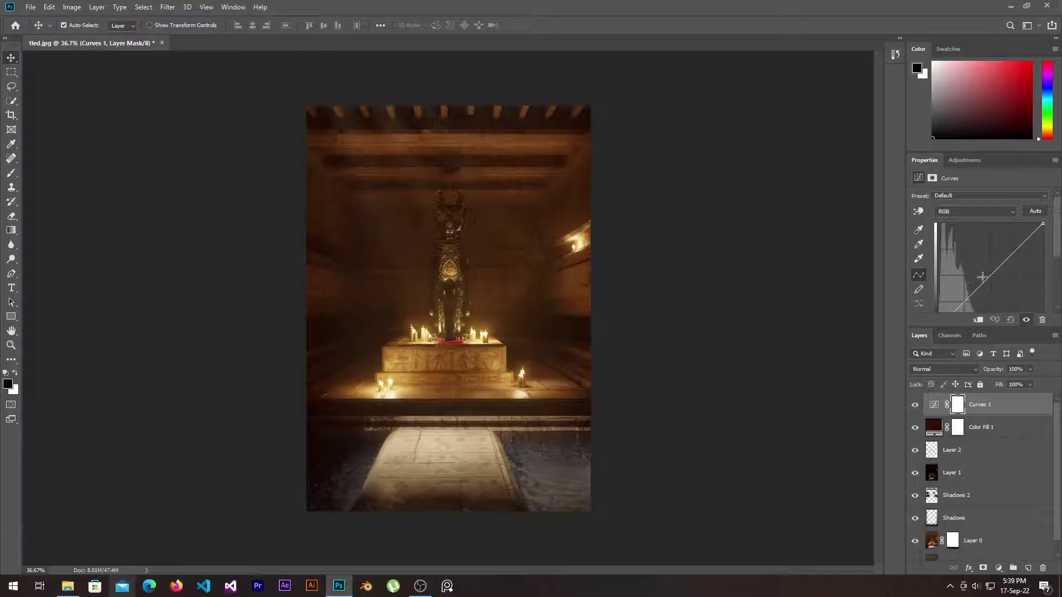
pyautogui.scroll(-1, 979, 279)
pyautogui.moveTo(978, 327); pyautogui.dragTo(978, 383)
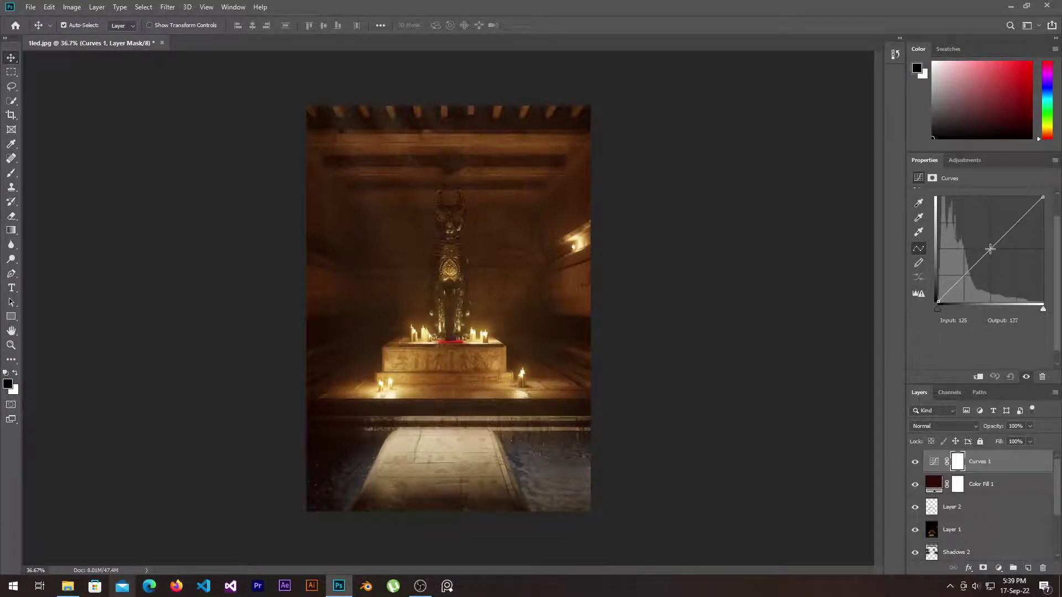
pyautogui.moveTo(989, 249)
pyautogui.mouseDown()
pyautogui.moveTo(1017, 233)
pyautogui.moveTo(1017, 214)
pyautogui.mouseUp()
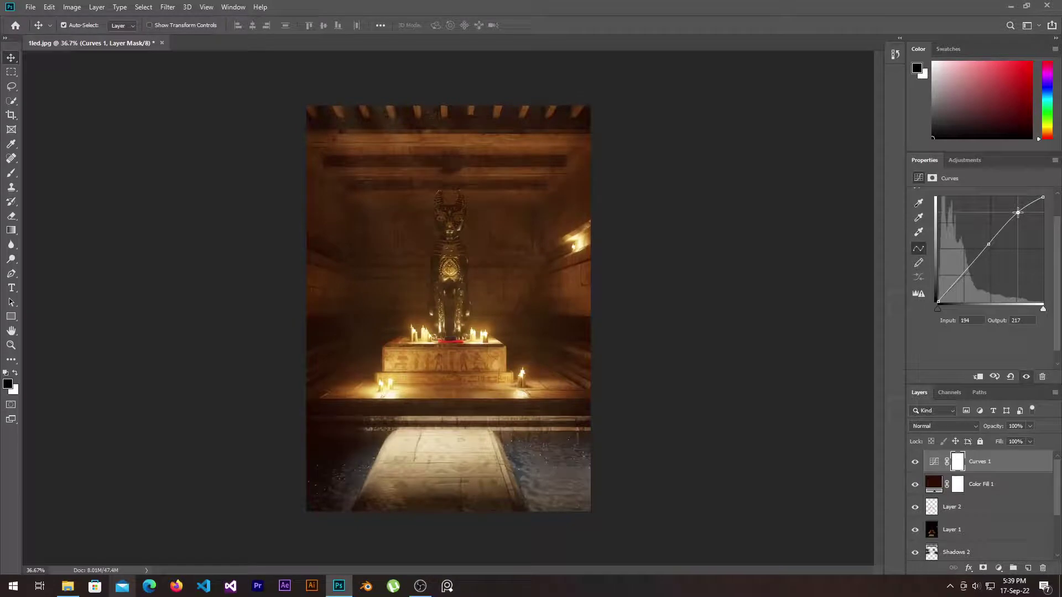
pyautogui.moveTo(963, 273); pyautogui.dragTo(962, 280)
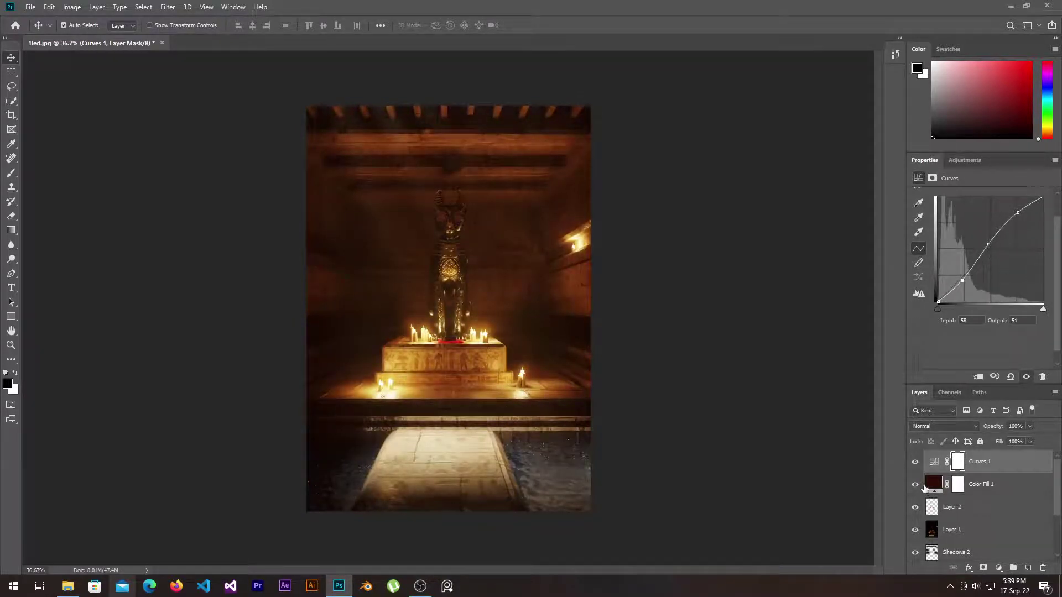
# - Compare the Curves effect on and off, then set its opacity to 82%
pyautogui.click(915, 462)
pyautogui.click(915, 463)
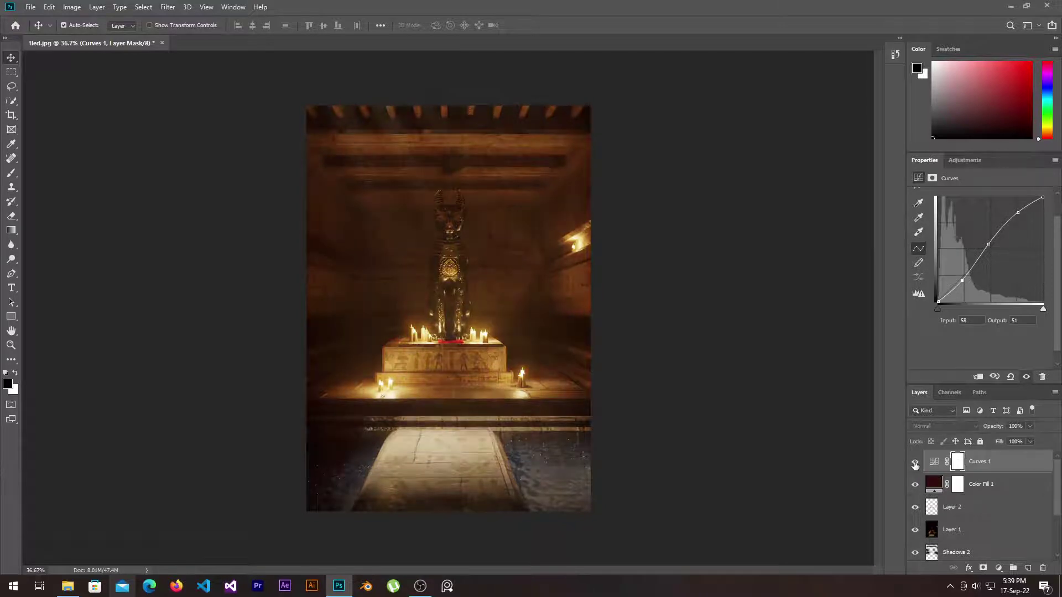
pyautogui.click(1029, 426)
pyautogui.moveTo(1032, 439); pyautogui.dragTo(1021, 438)
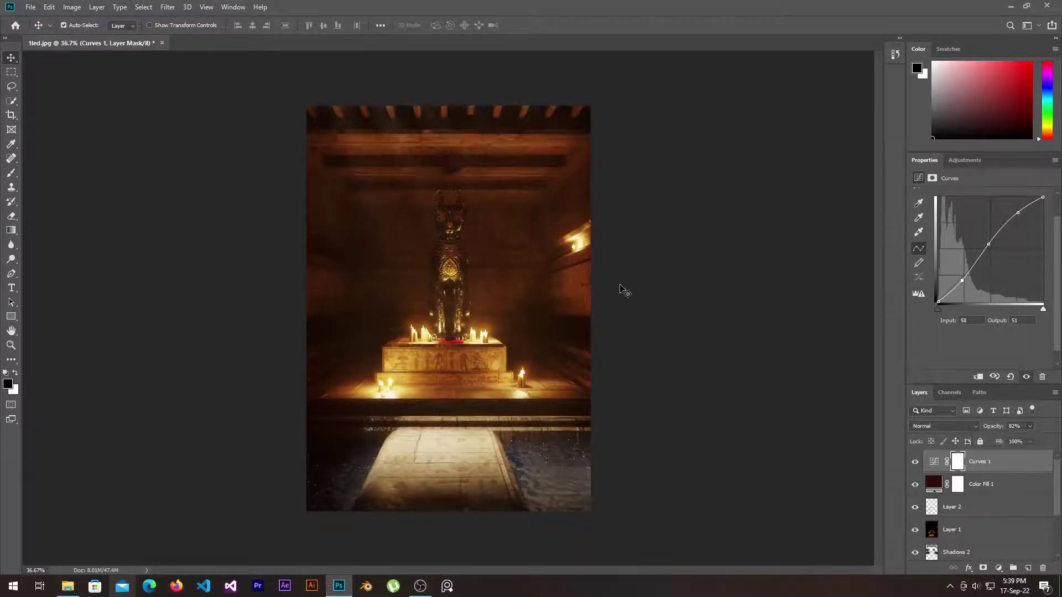
pyautogui.click(1023, 464)
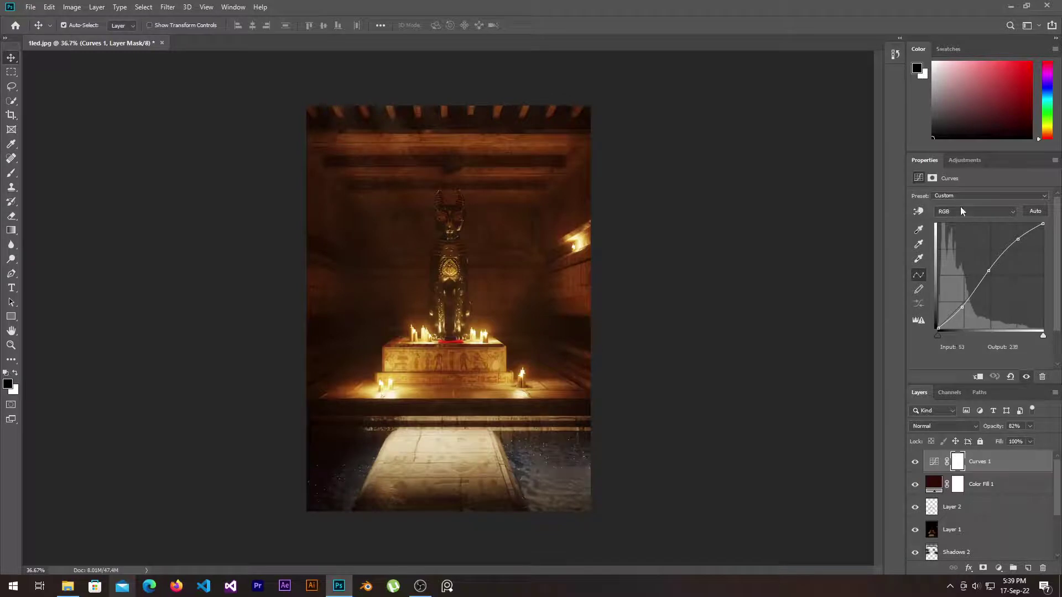
pyautogui.click(965, 161)
# - Add a clipped Vibrance layer at +15 vibrance and +8 saturation, then a new empty layer
pyautogui.click(989, 186)
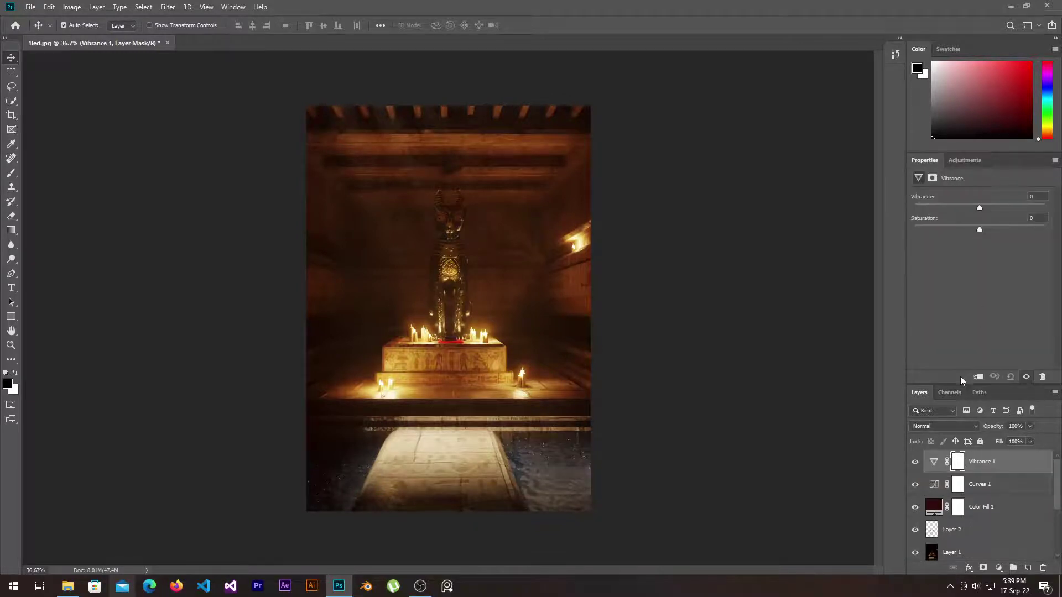
pyautogui.click(978, 377)
pyautogui.moveTo(979, 208)
pyautogui.mouseDown()
pyautogui.moveTo(999, 208)
pyautogui.moveTo(990, 212)
pyautogui.moveTo(1008, 229)
pyautogui.mouseUp()
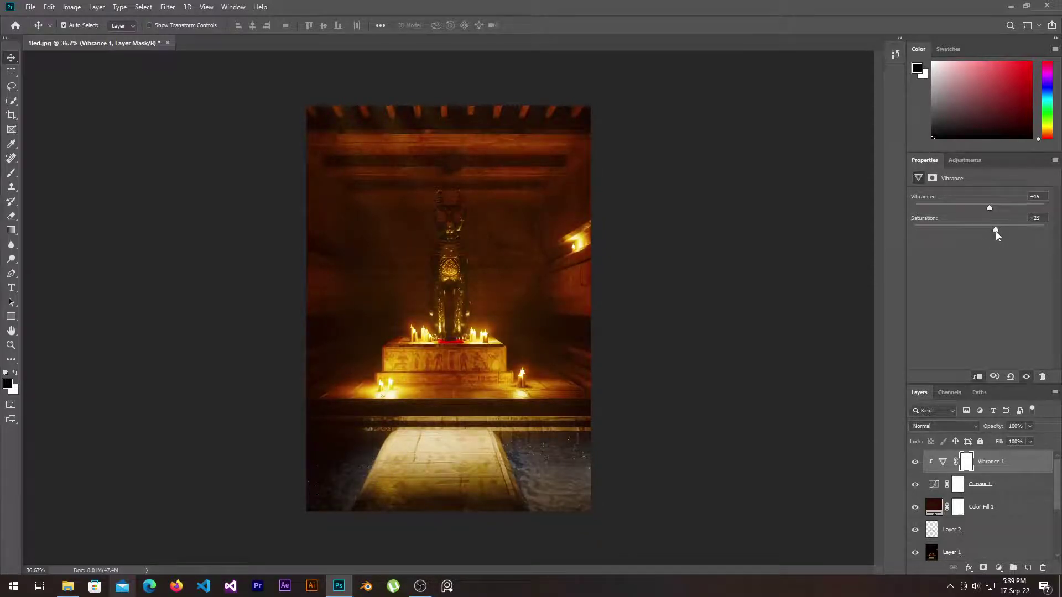
pyautogui.moveTo(989, 230); pyautogui.dragTo(986, 228)
pyautogui.keyDown('alt'); pyautogui.scroll(2, 597, 404); pyautogui.keyUp('alt')
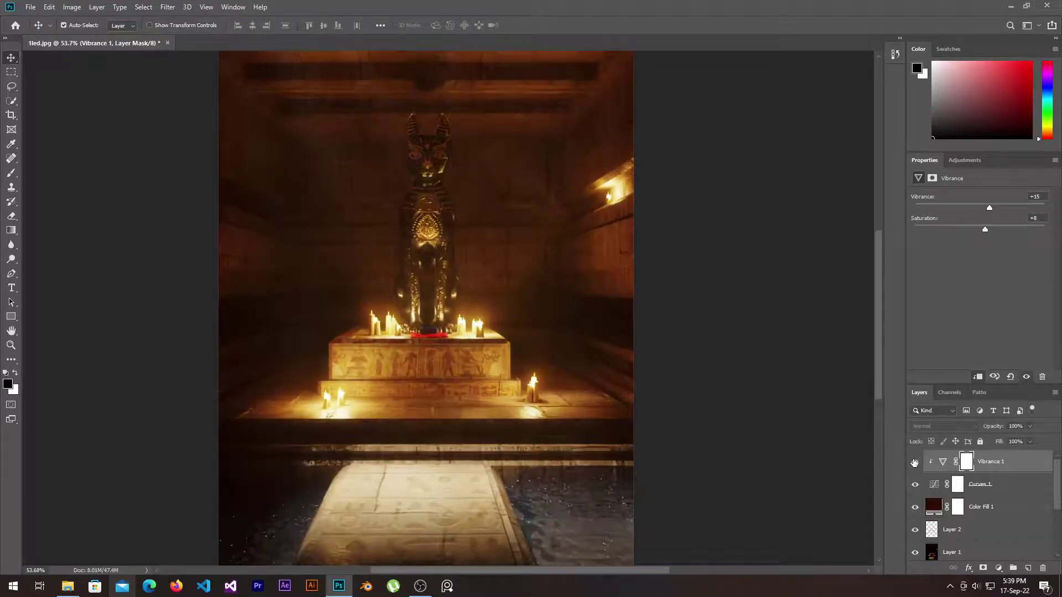
pyautogui.scroll(-2, 531, 420)
pyautogui.scroll(-3, 497, 377)
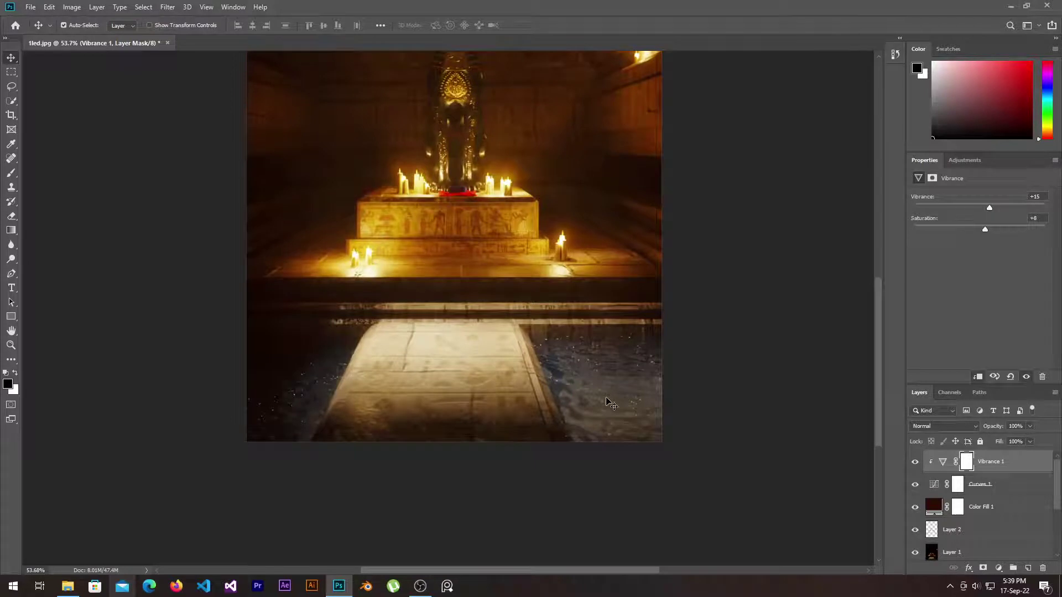
pyautogui.click(1027, 568)
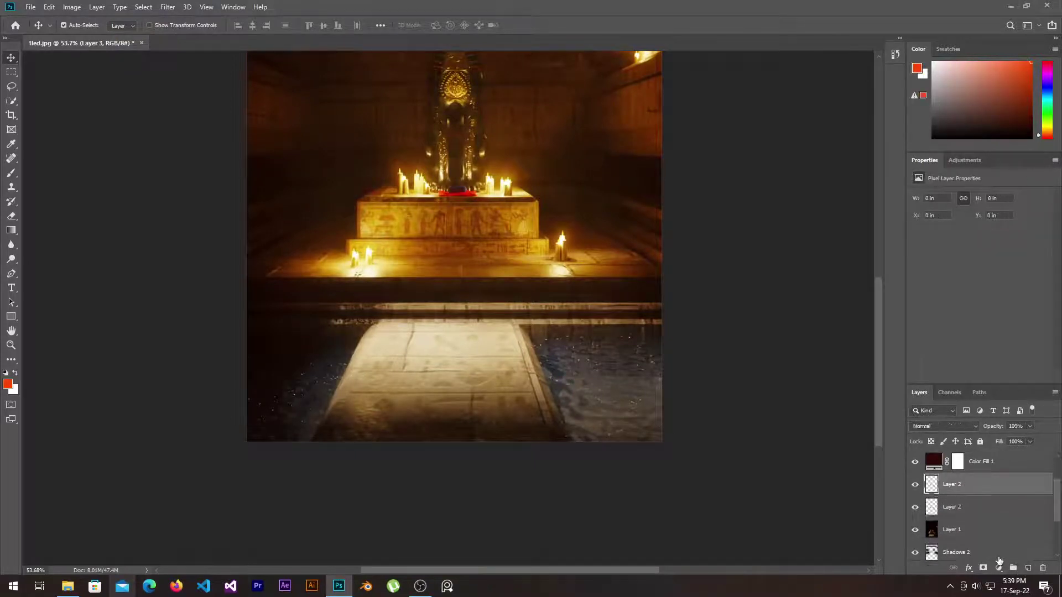
# - Pick a light blue foreground colour for the brush
pyautogui.press('b')
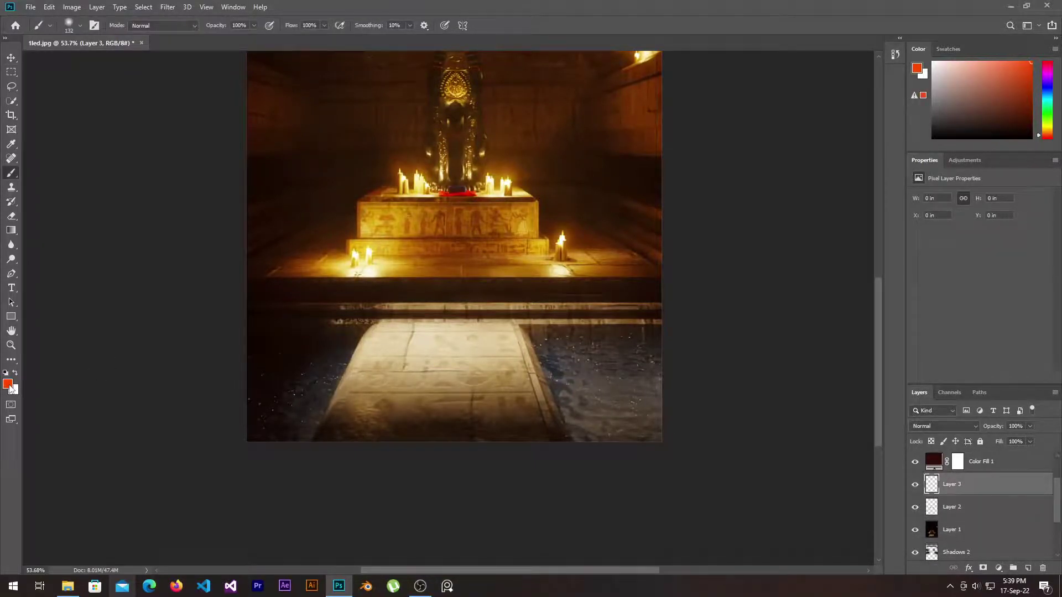
pyautogui.click(9, 384)
pyautogui.moveTo(791, 234); pyautogui.dragTo(791, 158)
pyautogui.moveTo(766, 111); pyautogui.dragTo(698, 103)
pyautogui.click(888, 91)
# - Paint light blue over the water on the right and left of the walkway
pyautogui.press('b')
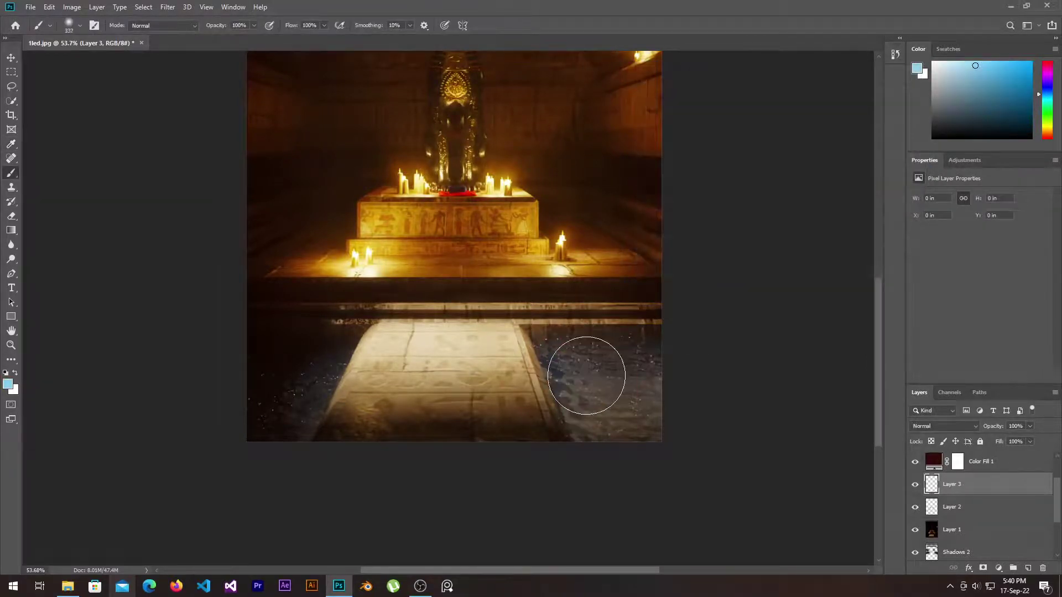
pyautogui.moveTo(553, 347); pyautogui.dragTo(602, 462)
pyautogui.moveTo(570, 343)
pyautogui.mouseDown()
pyautogui.moveTo(658, 356)
pyautogui.moveTo(632, 412)
pyautogui.moveTo(592, 387)
pyautogui.mouseUp()
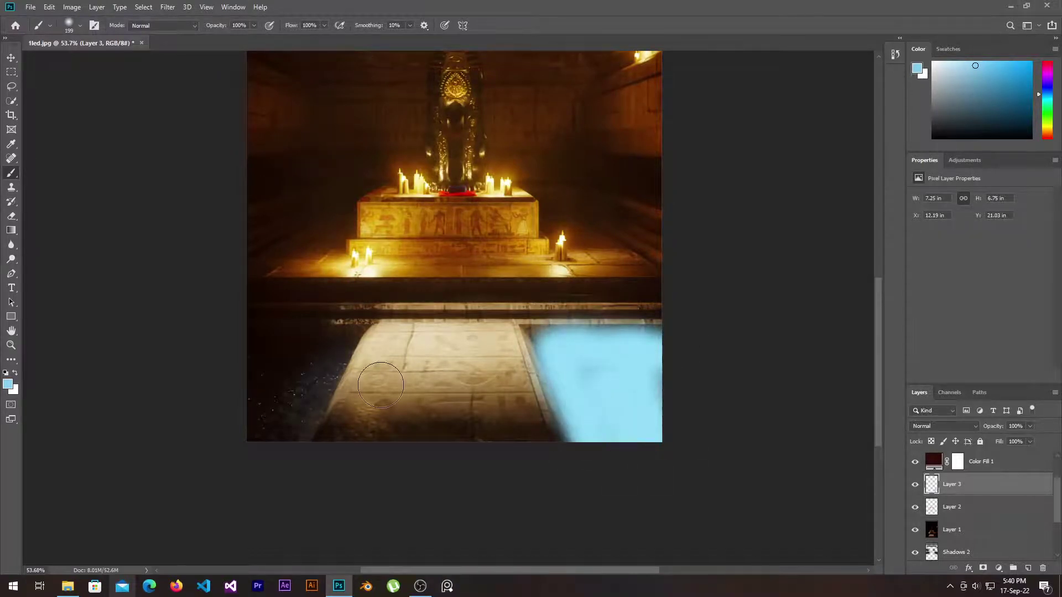
pyautogui.moveTo(327, 351); pyautogui.dragTo(301, 434)
pyautogui.moveTo(293, 381)
pyautogui.mouseDown()
pyautogui.moveTo(332, 422)
pyautogui.moveTo(381, 393)
pyautogui.mouseUp()
pyautogui.press('e')
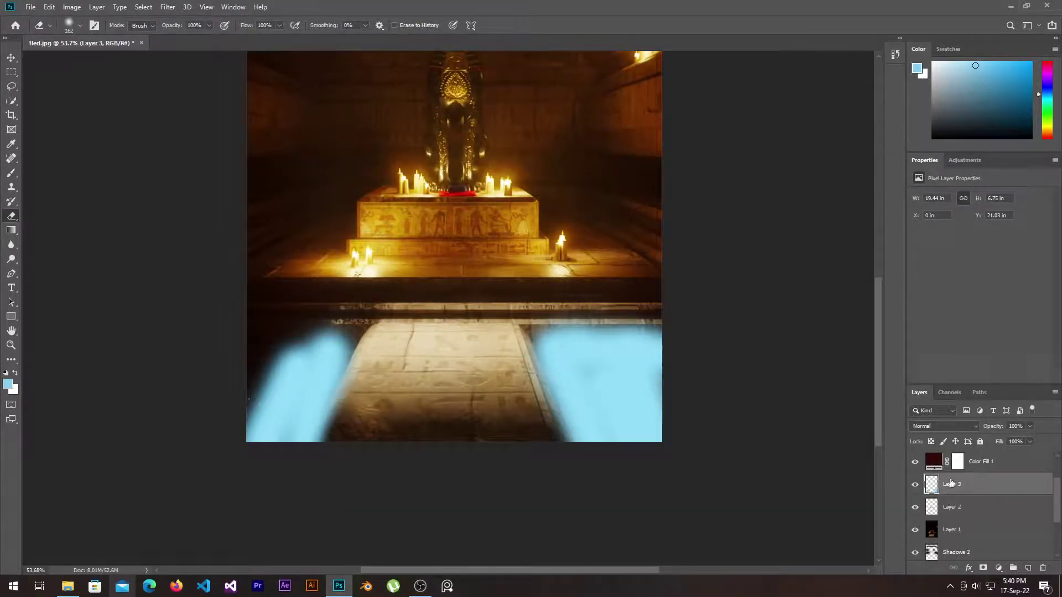
# - Blend the blue Layer 3 in Overlay mode and reduce its opacity to about 71%
pyautogui.click(945, 426)
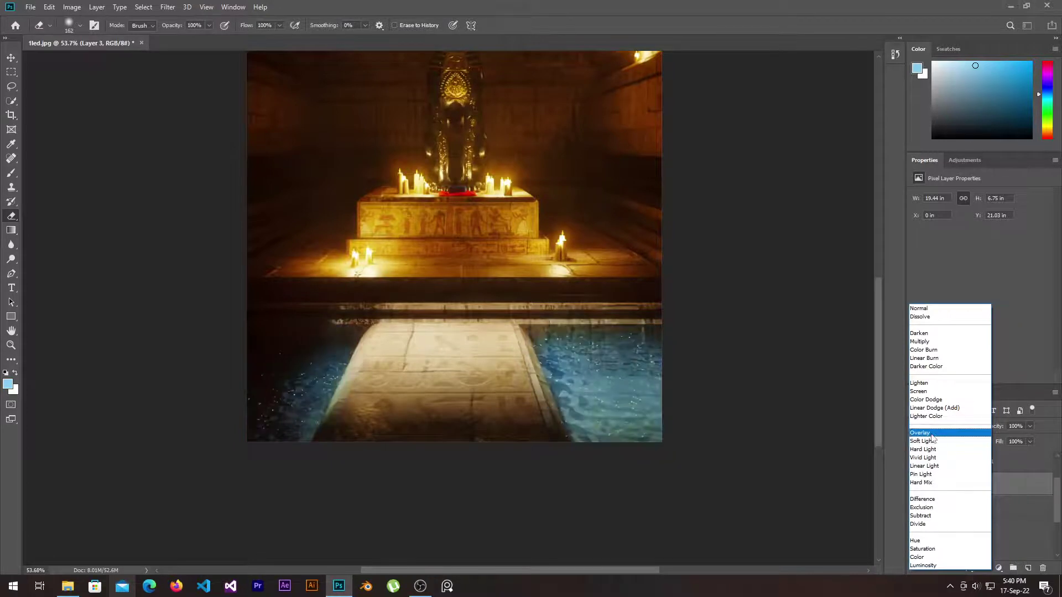
pyautogui.click(932, 434)
pyautogui.click(914, 483)
pyautogui.moveTo(994, 427); pyautogui.dragTo(975, 427)
pyautogui.click(49, 6)
pyautogui.moveTo(71, 6)
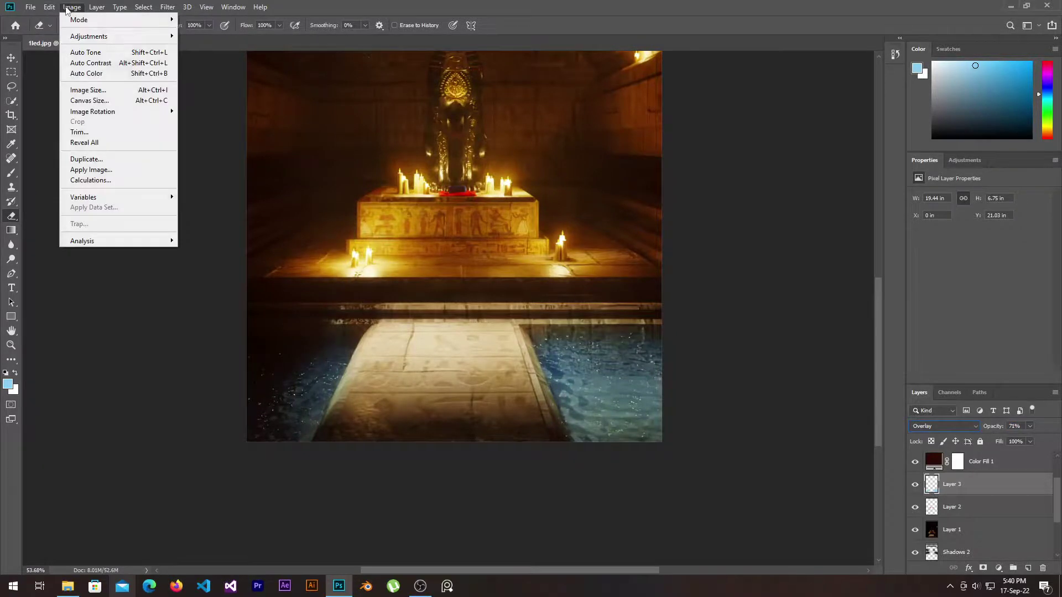
pyautogui.moveTo(89, 36)
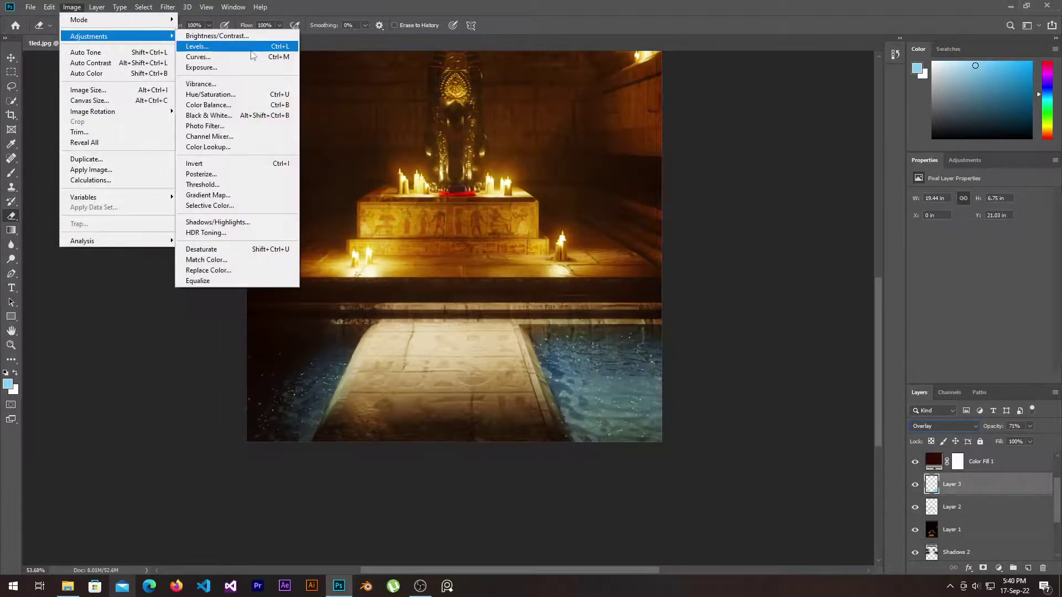
# - Color-balance the water layer, shifting Yellow–Blue and easing Cyan toward Red
pyautogui.click(271, 106)
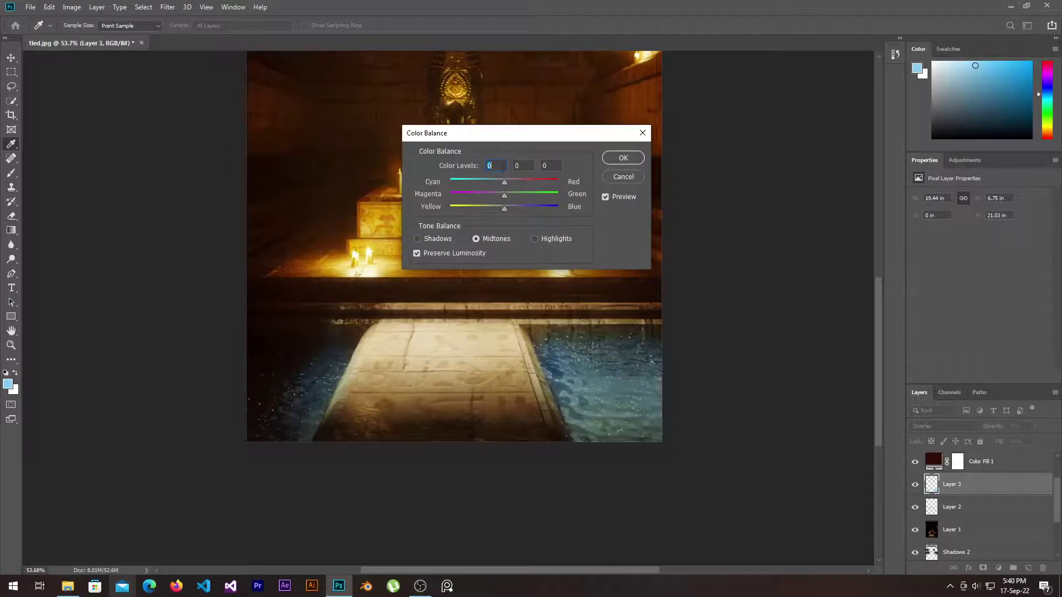
pyautogui.moveTo(506, 207)
pyautogui.mouseDown()
pyautogui.moveTo(494, 208)
pyautogui.moveTo(519, 216)
pyautogui.mouseUp()
pyautogui.click(490, 183)
pyautogui.click(622, 157)
pyautogui.press('e')
pyautogui.scroll(-2, 488, 244)
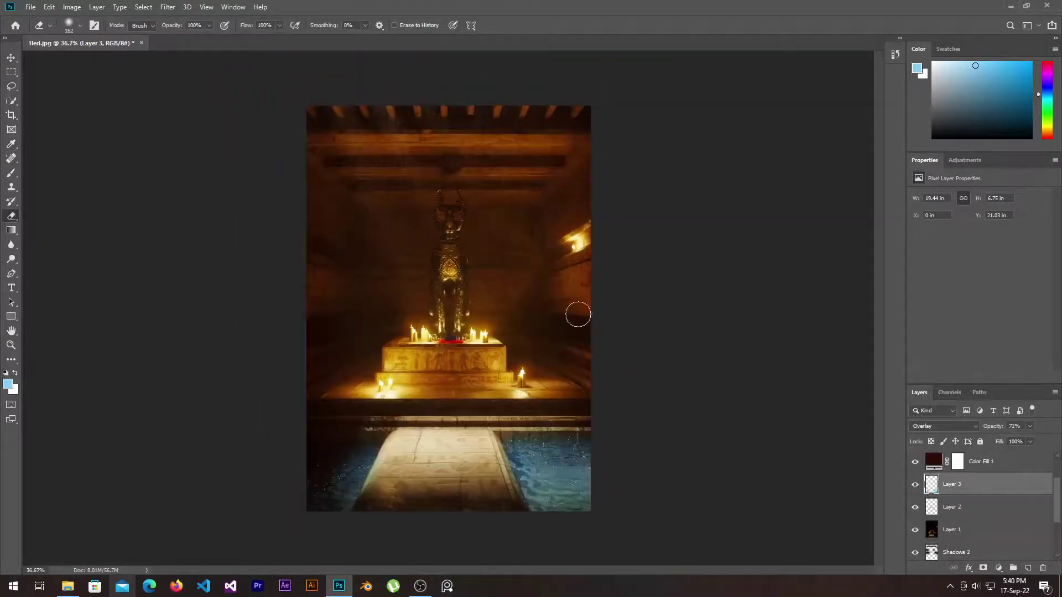
pyautogui.click(915, 485)
# - Enlarge the Layers panel to show the full stack and select Vibrance 1
pyautogui.scroll(2, 609, 458)
pyautogui.scroll(1, 502, 324)
pyautogui.scroll(-3, 502, 325)
pyautogui.scroll(1, 448, 308)
pyautogui.scroll(2, 1011, 501)
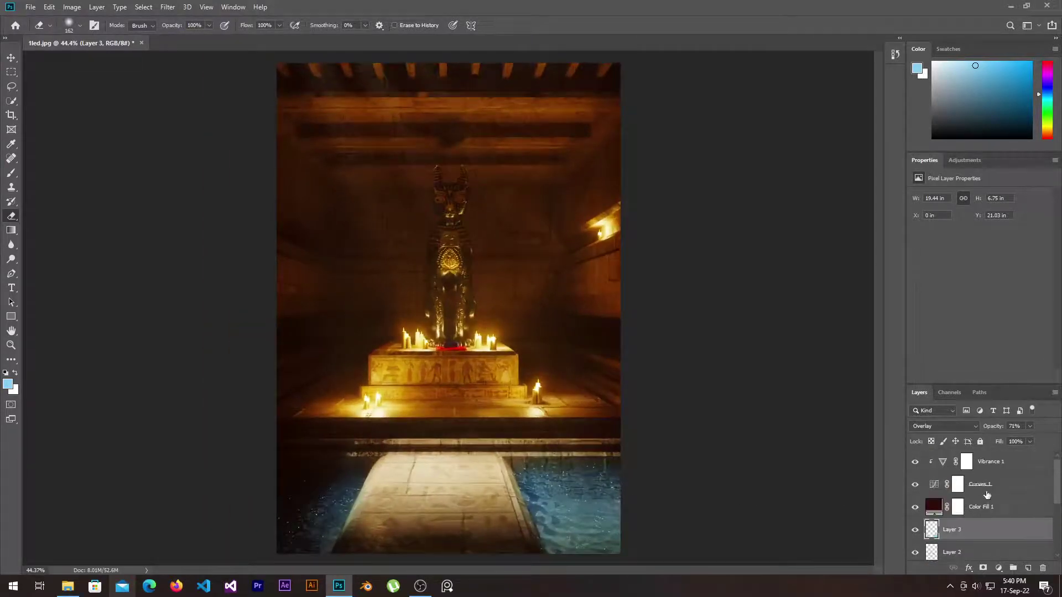
pyautogui.scroll(-2, 987, 494)
pyautogui.scroll(-1, 987, 493)
pyautogui.click(998, 568)
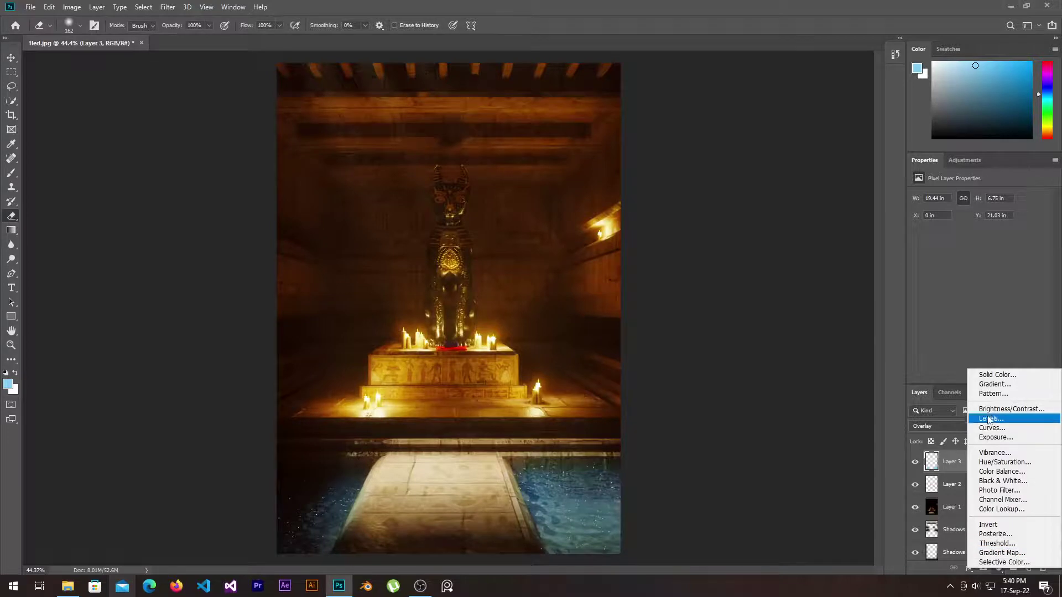
pyautogui.click(944, 376)
pyautogui.moveTo(943, 386); pyautogui.dragTo(957, 202)
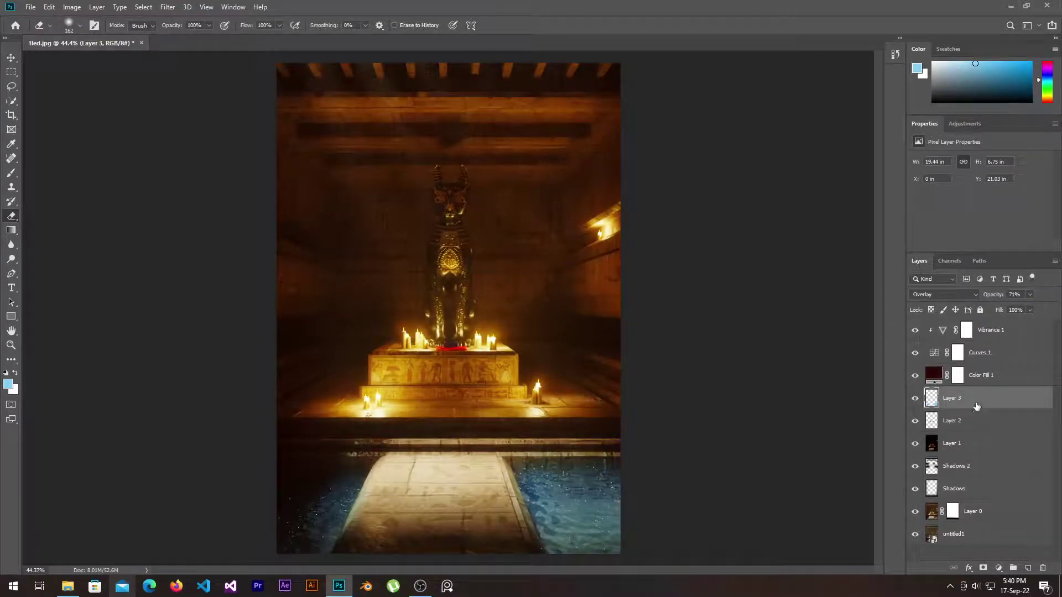
pyautogui.click(993, 332)
pyautogui.click(998, 568)
# - Add a bright red Solid Color fill layer above Vibrance 1
pyautogui.click(981, 376)
pyautogui.moveTo(791, 161); pyautogui.dragTo(792, 235)
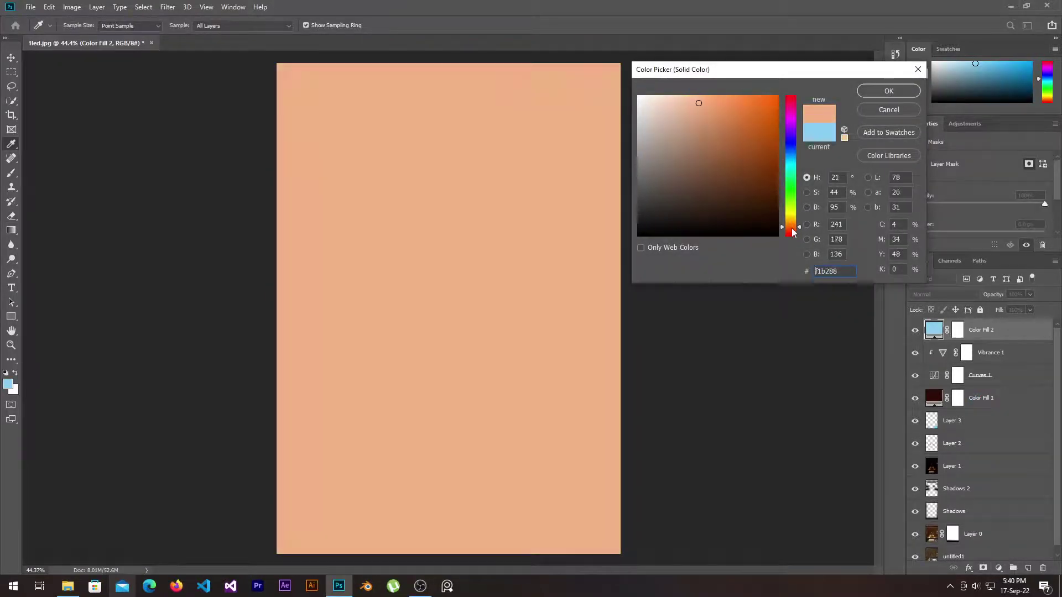
pyautogui.moveTo(751, 141); pyautogui.dragTo(777, 98)
pyautogui.click(888, 90)
# - Invert the red fill's mask and paint white at 50% over the altar candles
pyautogui.press('e')
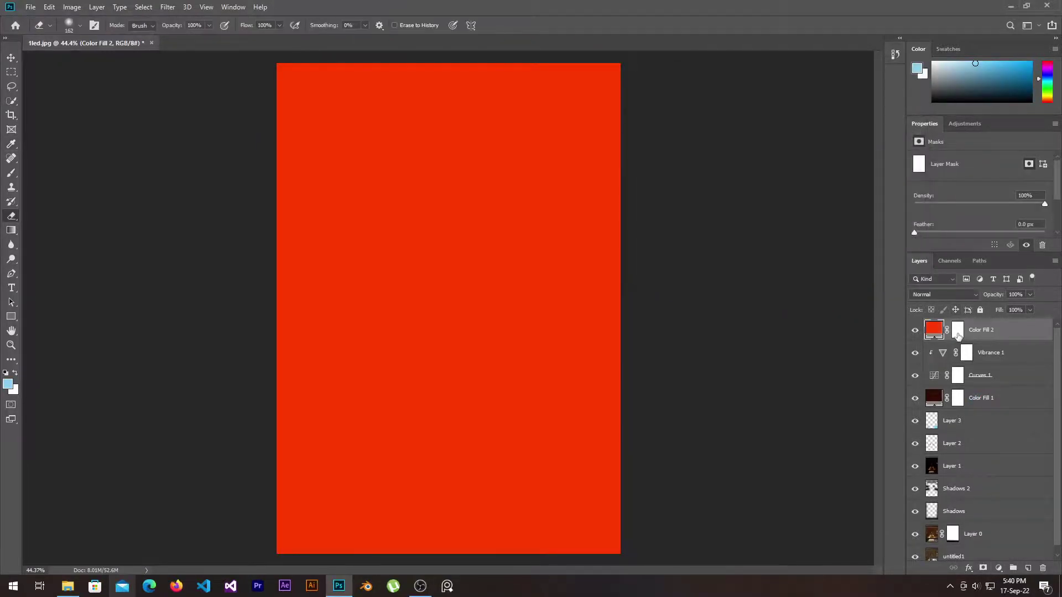
pyautogui.hotkey('ctrl', 'i')
pyautogui.press('b')
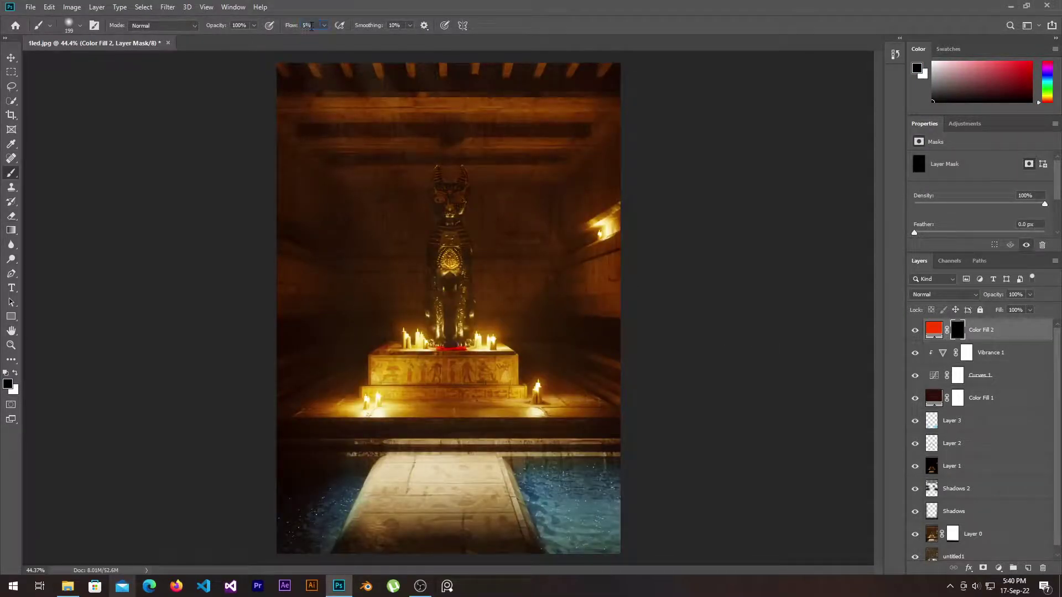
pyautogui.press('5')
pyautogui.keyDown('alt'); pyautogui.rightClick(391, 321); pyautogui.keyUp('alt')
pyautogui.click(15, 373)
pyautogui.moveTo(396, 333); pyautogui.dragTo(421, 333)
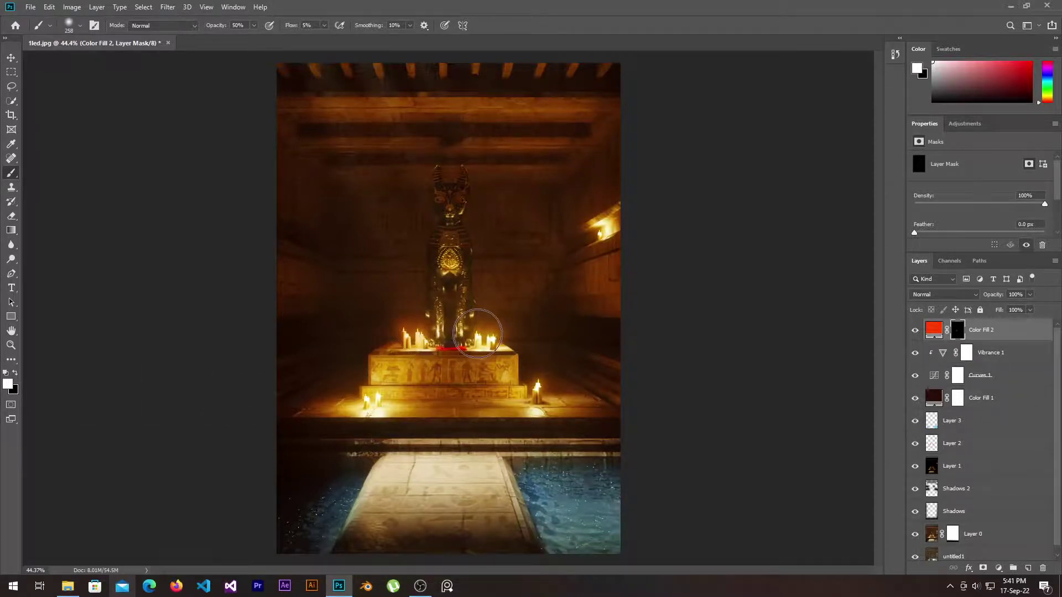
pyautogui.moveTo(476, 334); pyautogui.dragTo(492, 338)
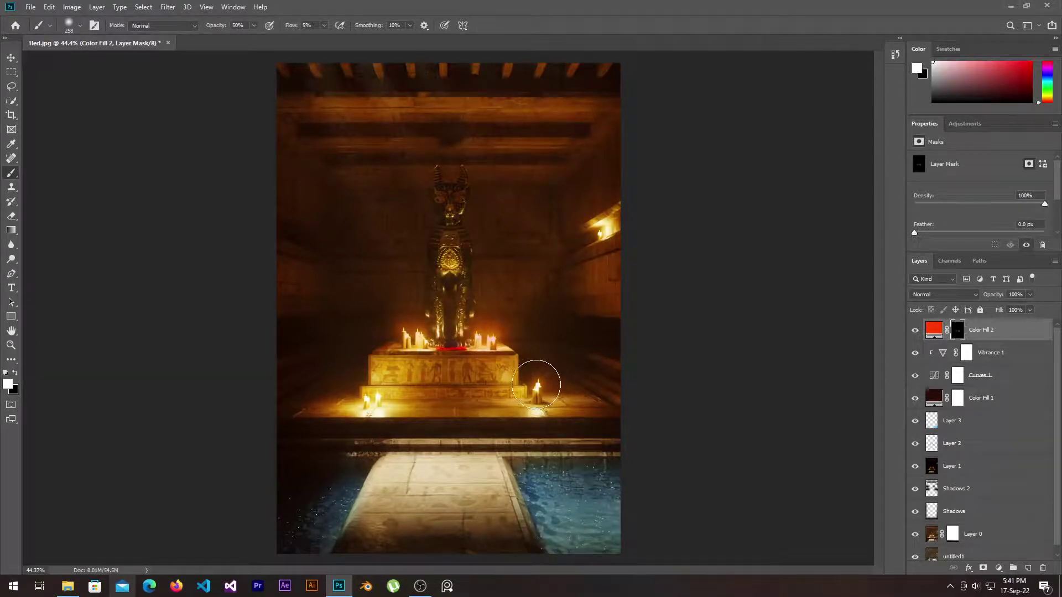
# - Blend the red fill as Linear Dodge (Add) and lower its opacity to 60%
pyautogui.click(919, 296)
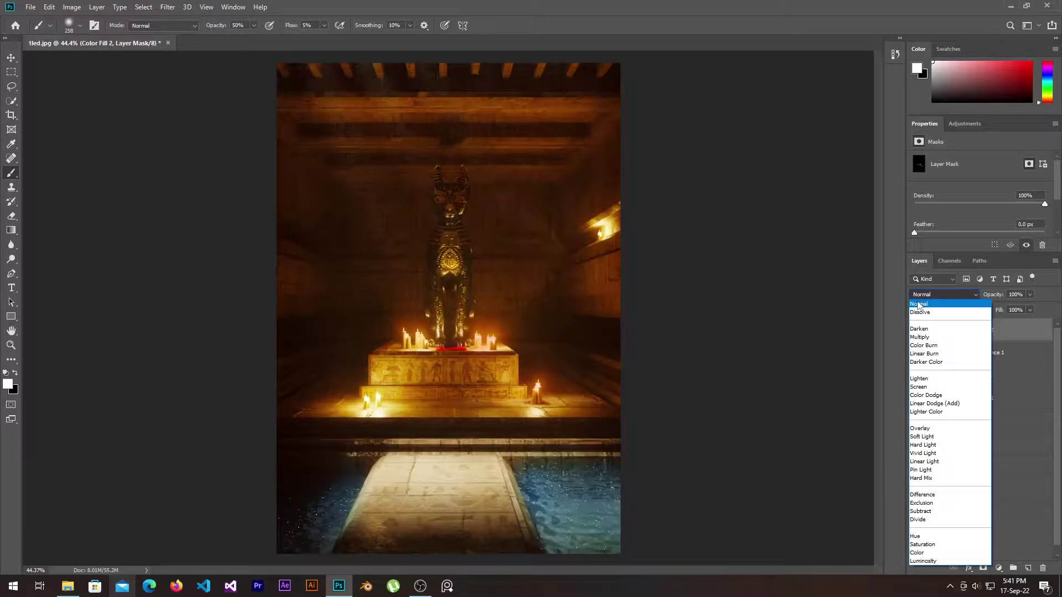
pyautogui.click(934, 404)
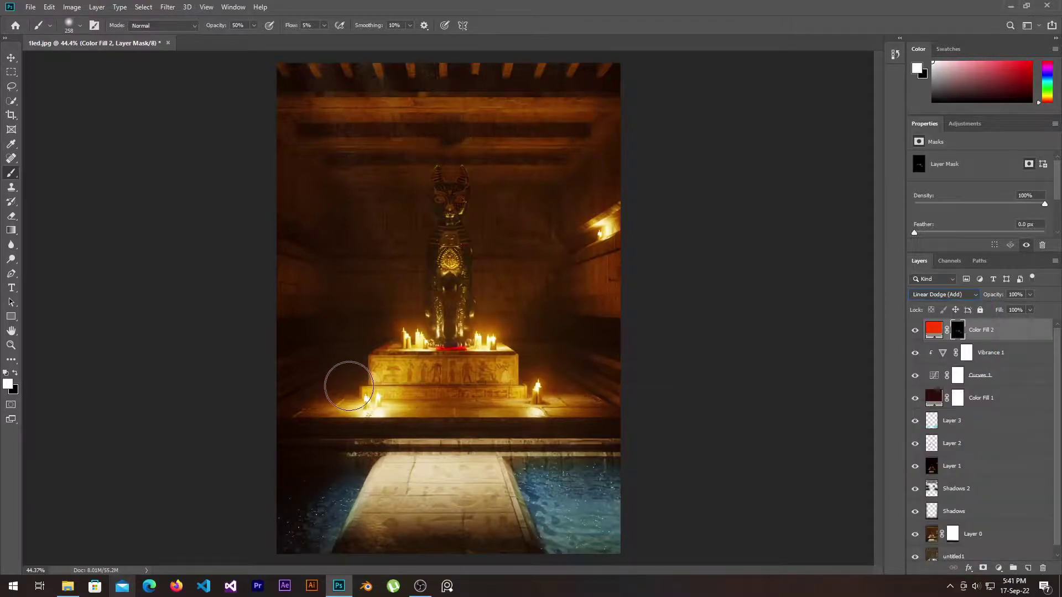
pyautogui.moveTo(401, 337); pyautogui.dragTo(411, 334)
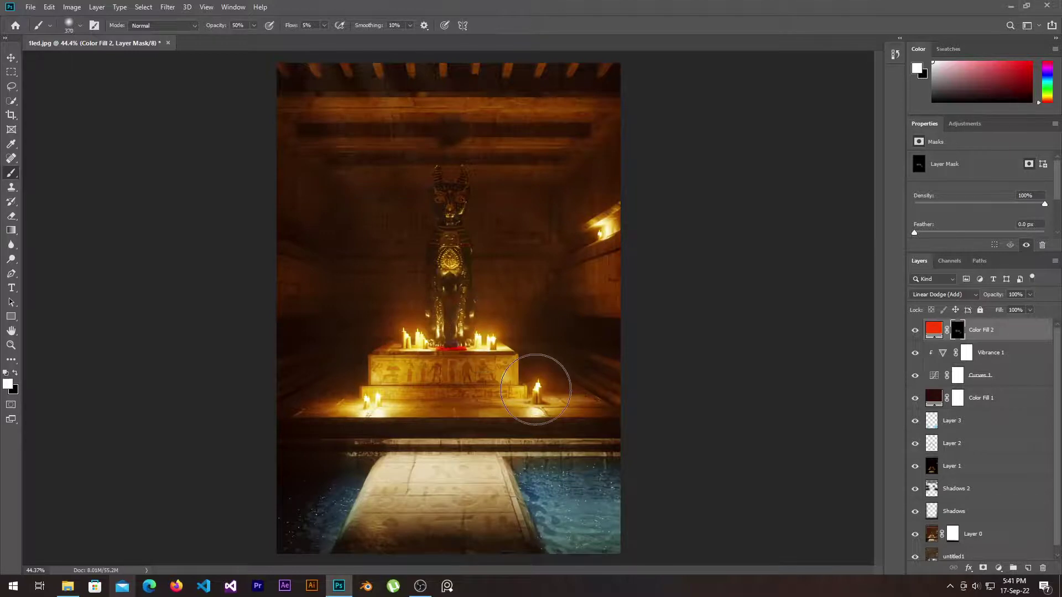
pyautogui.scroll(-1, 623, 428)
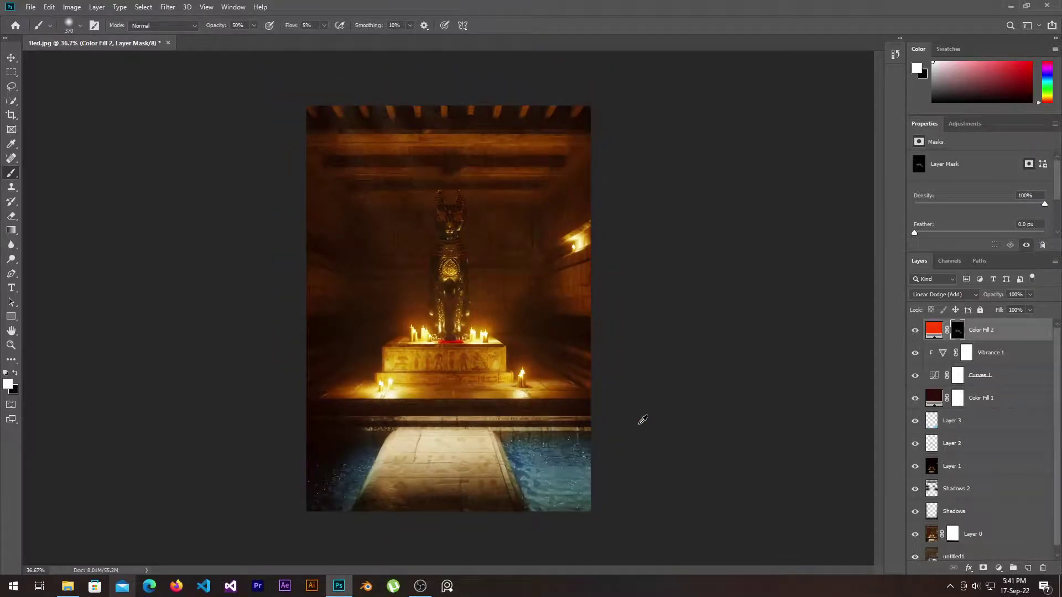
pyautogui.scroll(1, 622, 428)
pyautogui.click(914, 330)
pyautogui.click(915, 330)
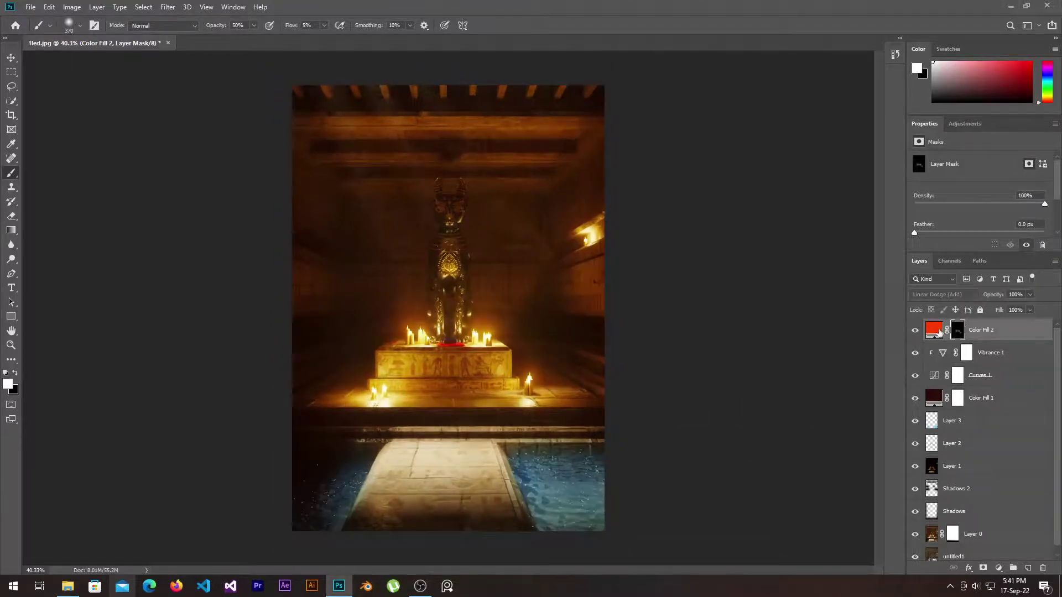
pyautogui.moveTo(1029, 297); pyautogui.dragTo(1012, 309)
pyautogui.scroll(-1, 690, 358)
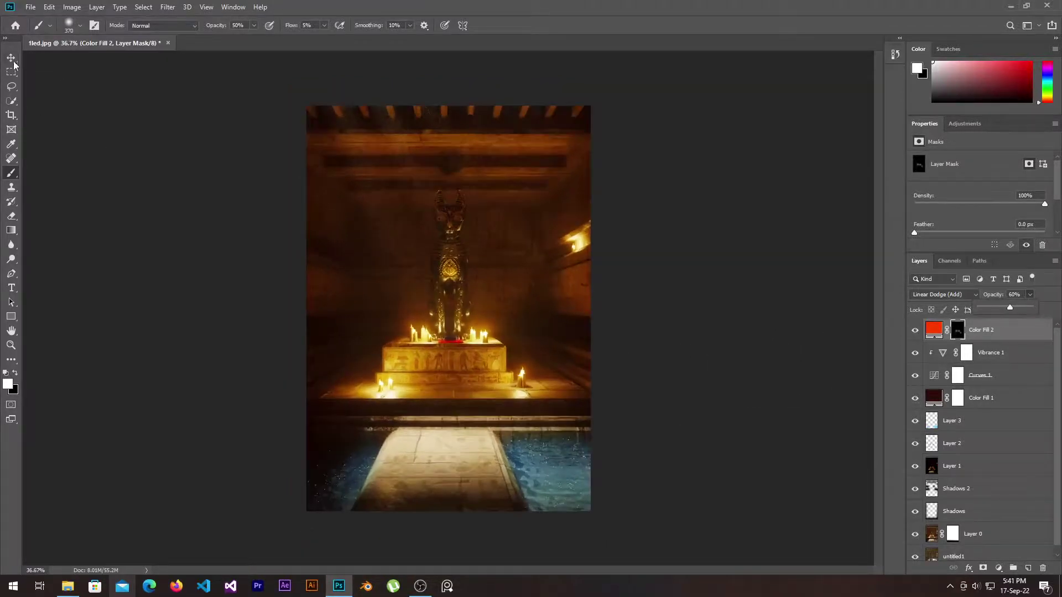
pyautogui.press('v')
pyautogui.click(933, 330)
# - Add a blue Solid Color fill layer (Color Fill 3) blended as Soft Light
pyautogui.click(998, 568)
pyautogui.click(995, 374)
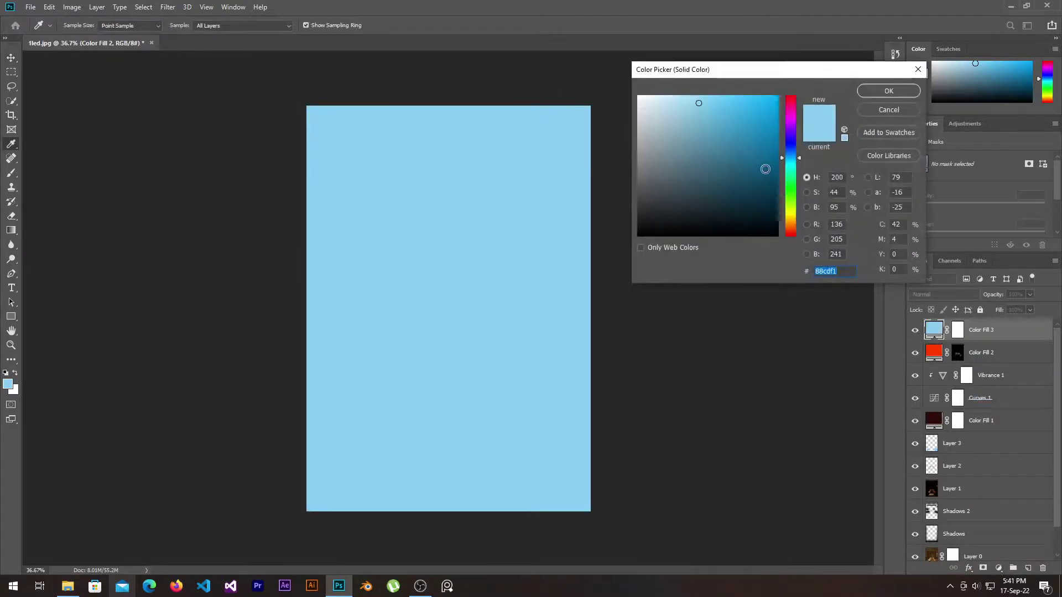
pyautogui.click(746, 137)
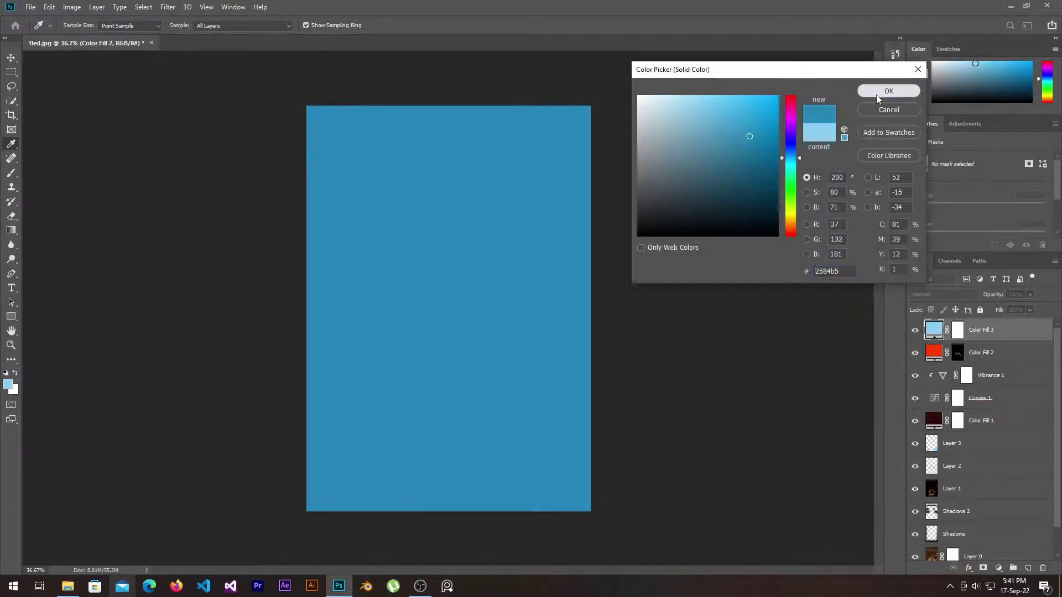
pyautogui.click(876, 95)
pyautogui.click(921, 295)
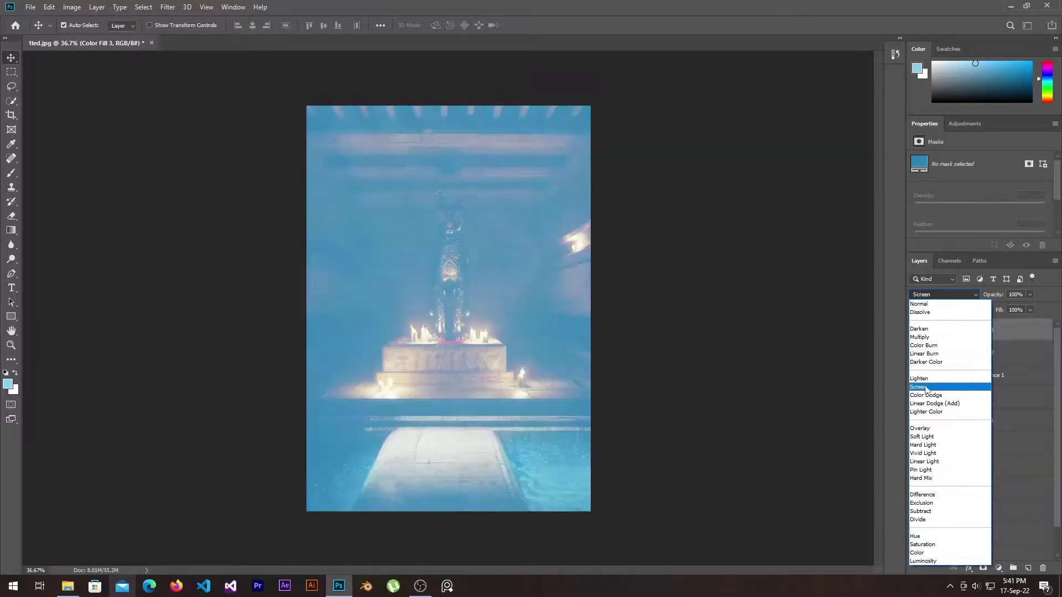
pyautogui.click(928, 437)
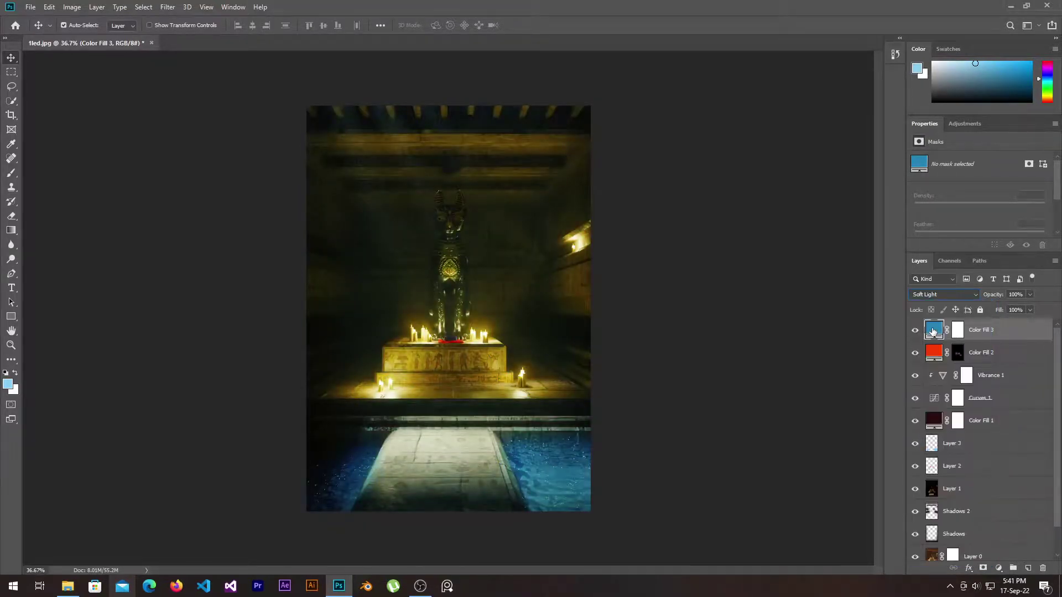
# - Change Color Fill 3 to a brighter blue, #009beb
pyautogui.doubleClick(934, 329)
pyautogui.click(777, 186)
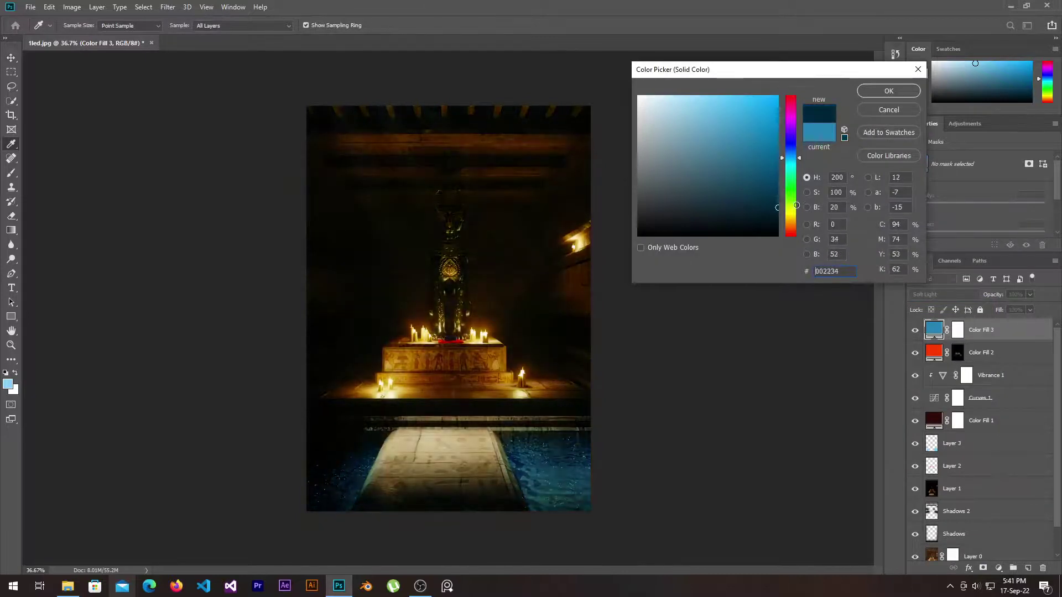
pyautogui.moveTo(775, 177); pyautogui.dragTo(810, 107)
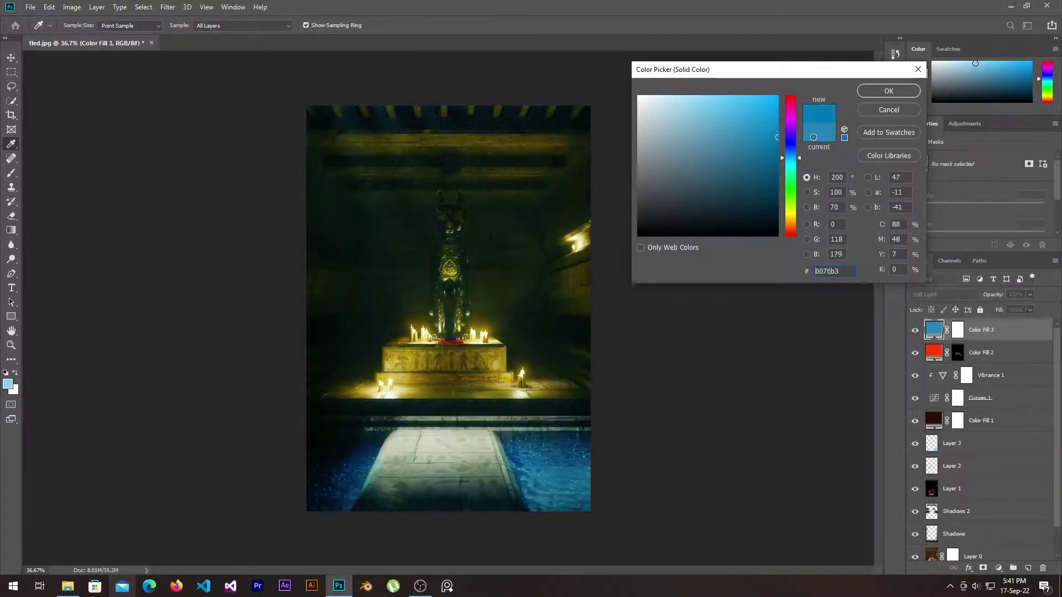
pyautogui.click(888, 91)
# - Invert Color Fill 3's mask to black and set the layer opacity to 42%
pyautogui.click(958, 330)
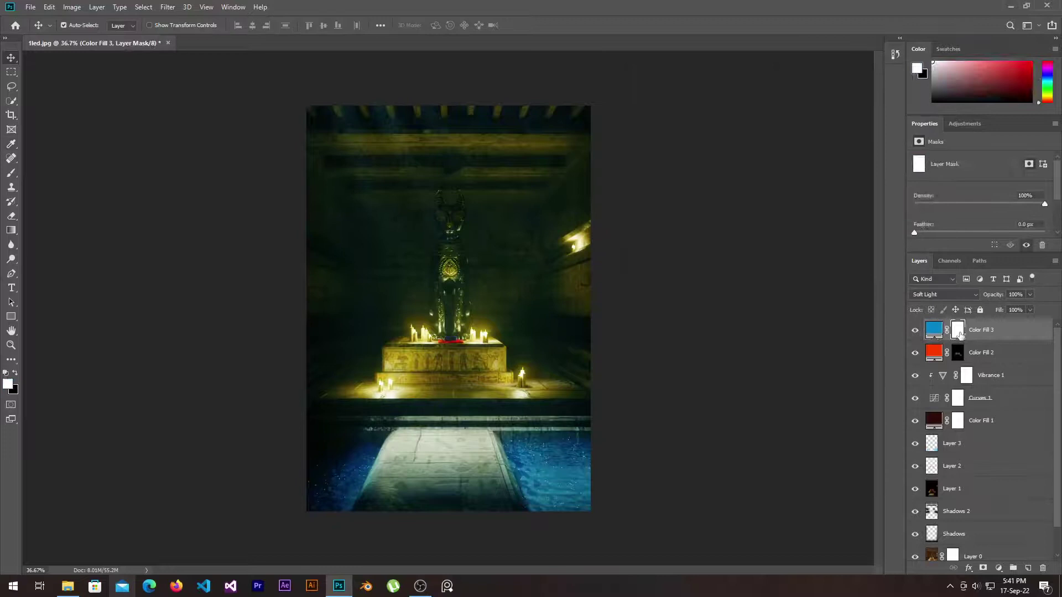
pyautogui.hotkey('ctrl', 'i')
pyautogui.press('b')
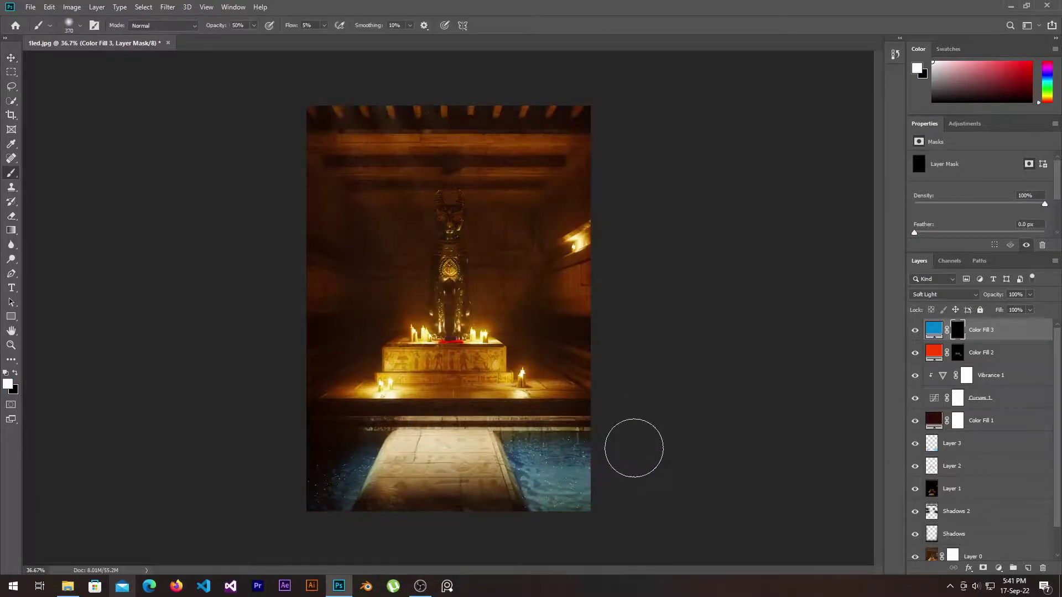
pyautogui.press('x')
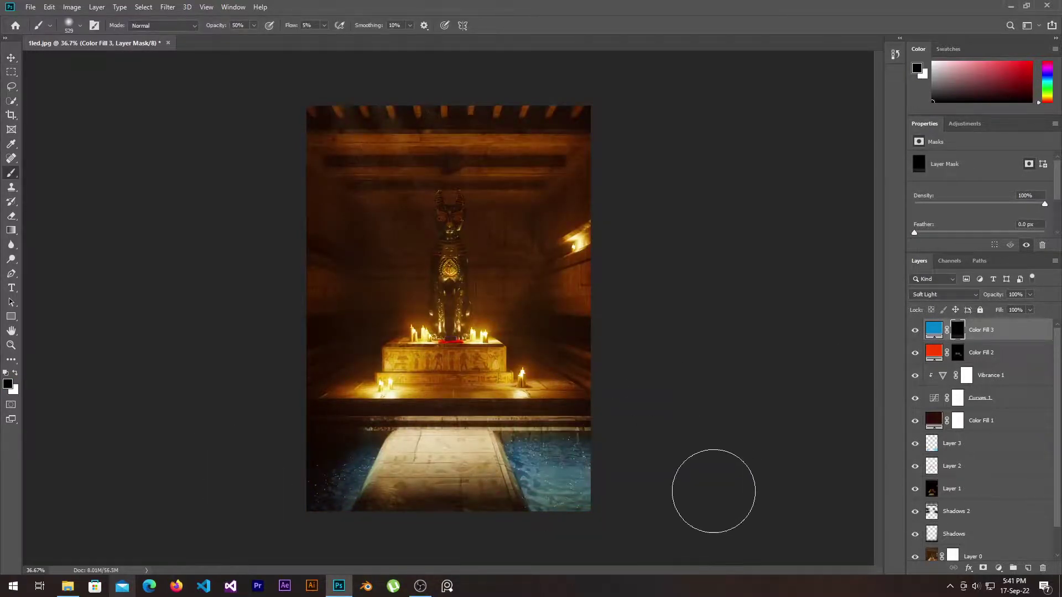
pyautogui.press('x')
pyautogui.click(1029, 295)
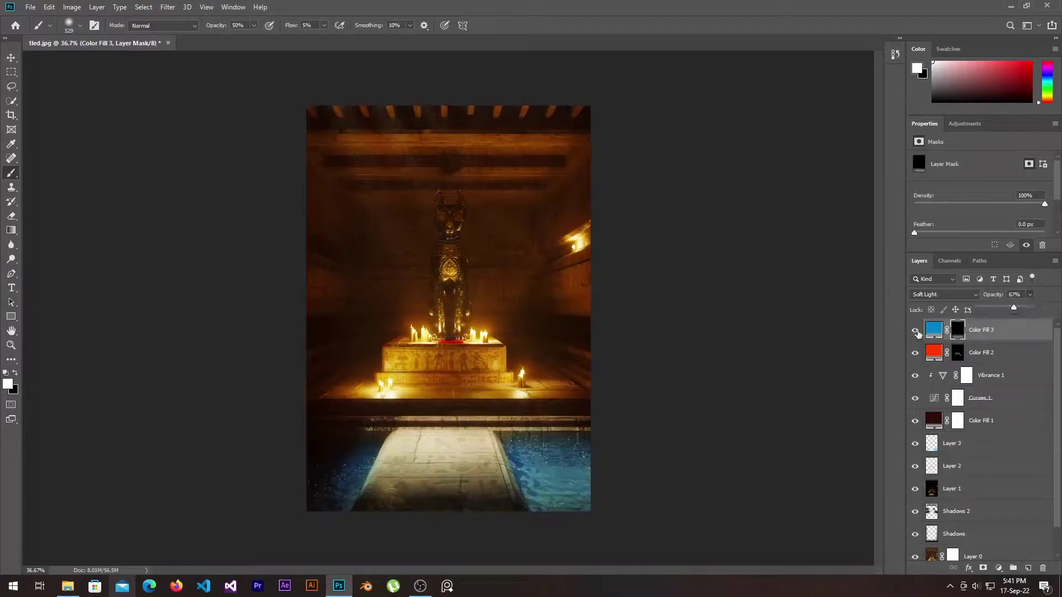
pyautogui.click(942, 338)
# - Stamp all visible layers into a new merged layer with Ctrl+Alt+Shift+E
pyautogui.press('v')
pyautogui.click(782, 328)
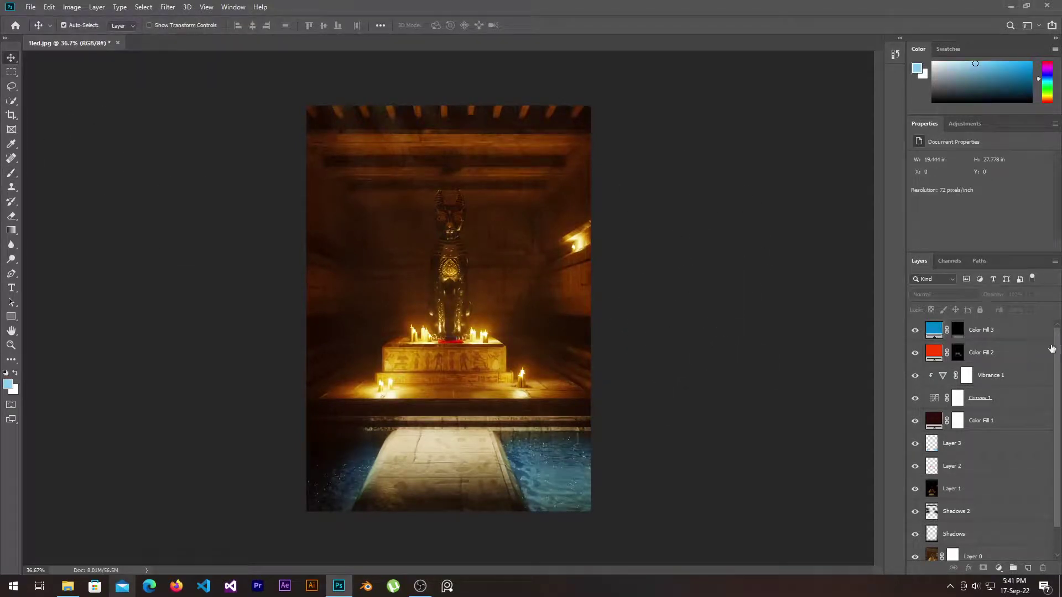
pyautogui.click(1001, 336)
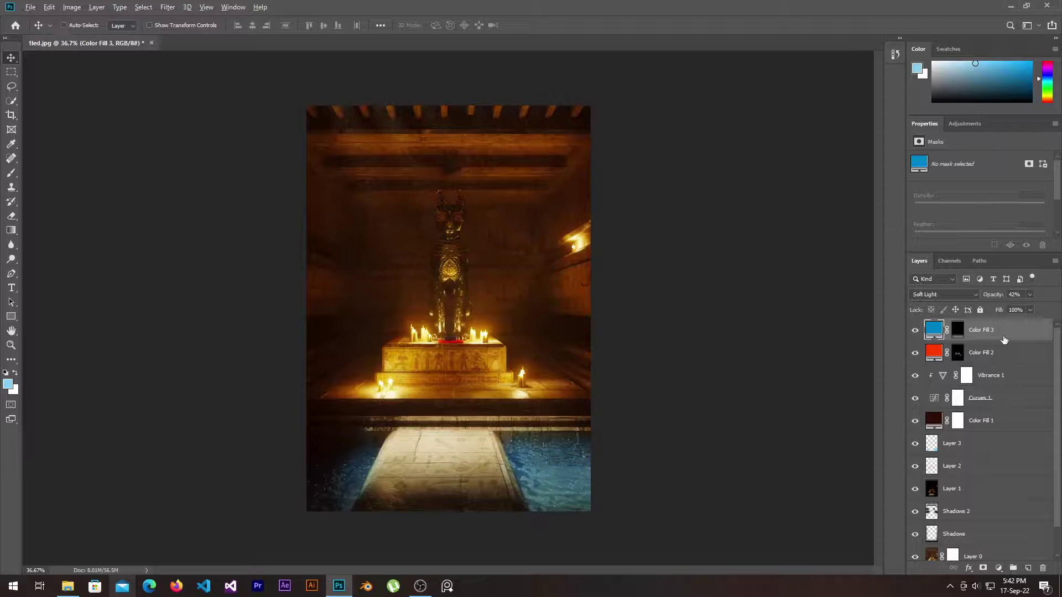
pyautogui.hotkey('ctrl', 'shift', 'alt', 'e')
# - Convert Layer 4 to a smart object and open it in the Camera Raw Filter
pyautogui.rightClick(973, 334)
pyautogui.click(901, 260)
pyautogui.click(168, 7)
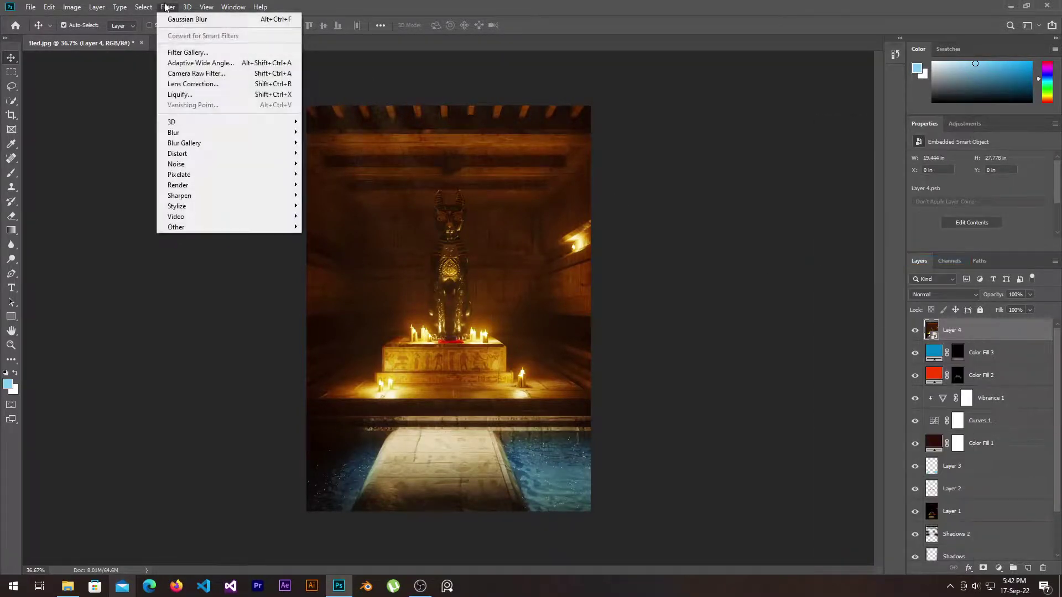
pyautogui.click(188, 73)
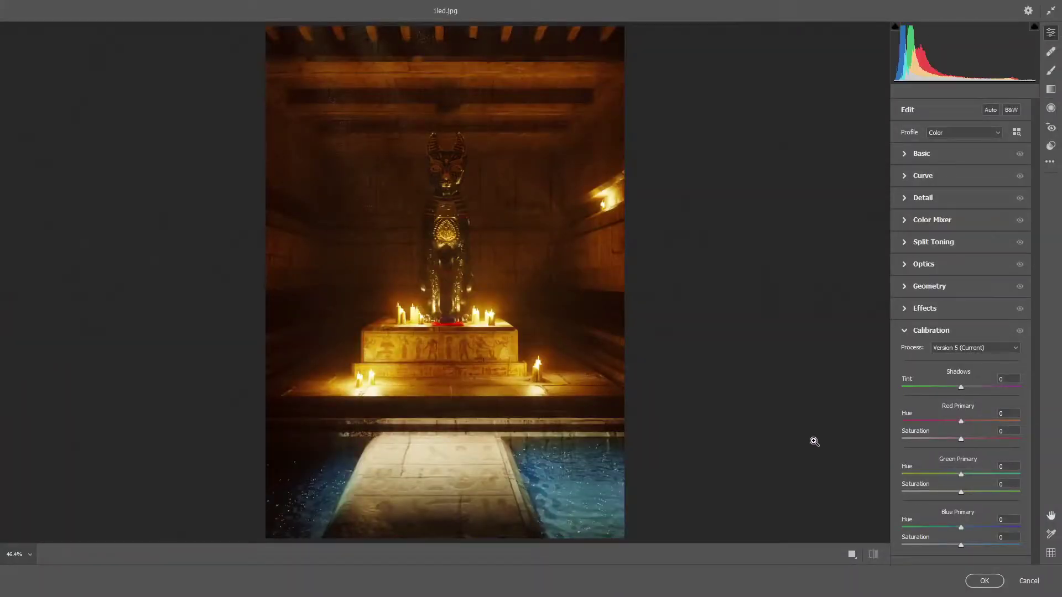
pyautogui.click(1050, 10)
pyautogui.moveTo(667, 10); pyautogui.dragTo(683, 30)
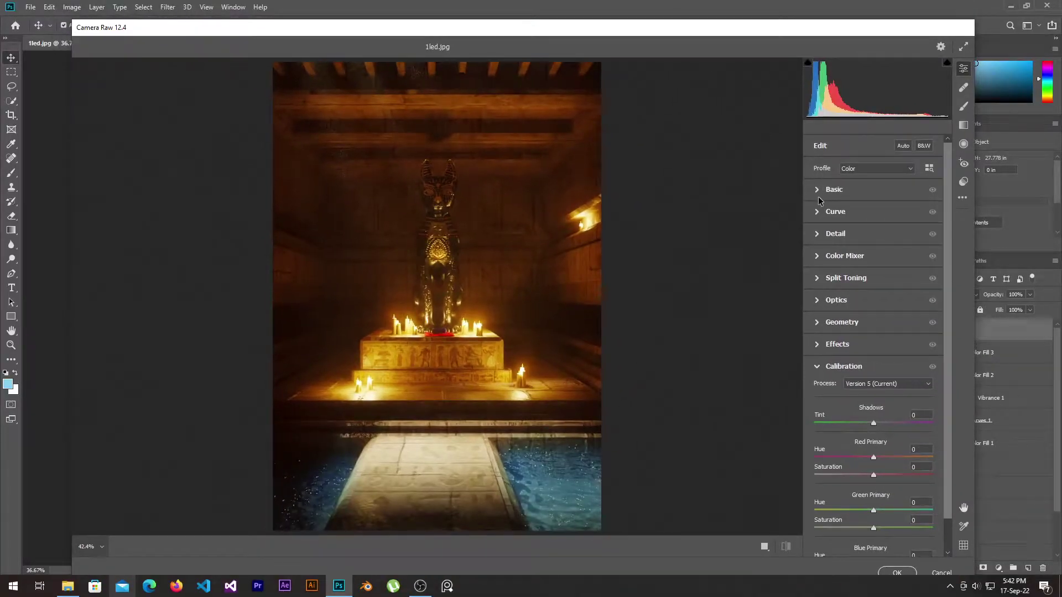
# - Raise the exposure in Basic and lift the Highlights and Lights on the tone curve
pyautogui.click(819, 191)
pyautogui.moveTo(874, 277)
pyautogui.mouseDown()
pyautogui.moveTo(884, 297)
pyautogui.moveTo(870, 363)
pyautogui.moveTo(880, 342)
pyautogui.moveTo(890, 343)
pyautogui.moveTo(875, 355)
pyautogui.moveTo(878, 417)
pyautogui.mouseUp()
pyautogui.scroll(-2, 885, 393)
pyautogui.scroll(-2, 881, 420)
pyautogui.click(852, 391)
pyautogui.moveTo(872, 342); pyautogui.dragTo(870, 392)
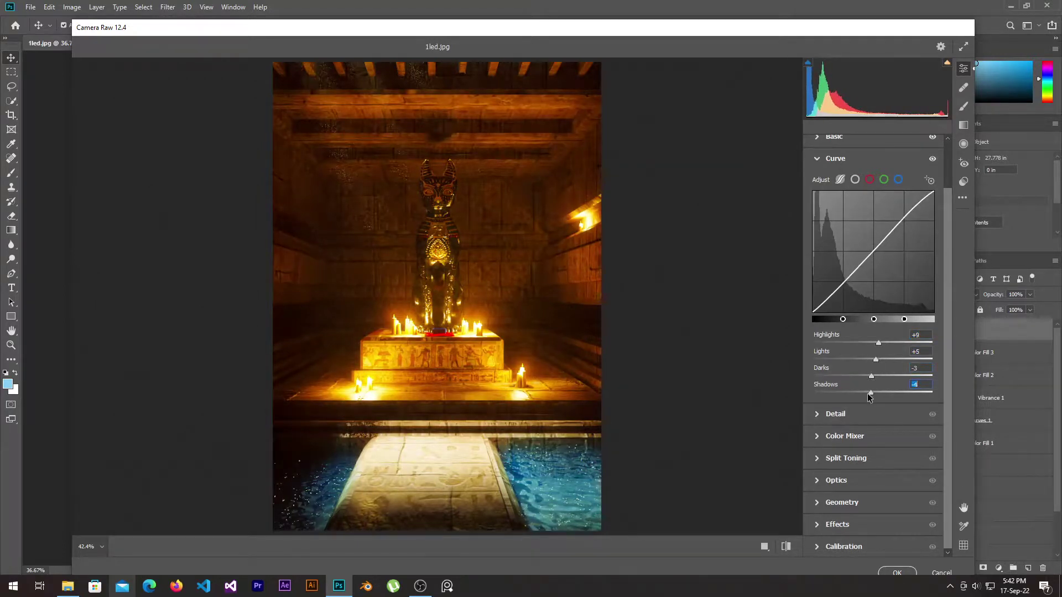
pyautogui.click(836, 412)
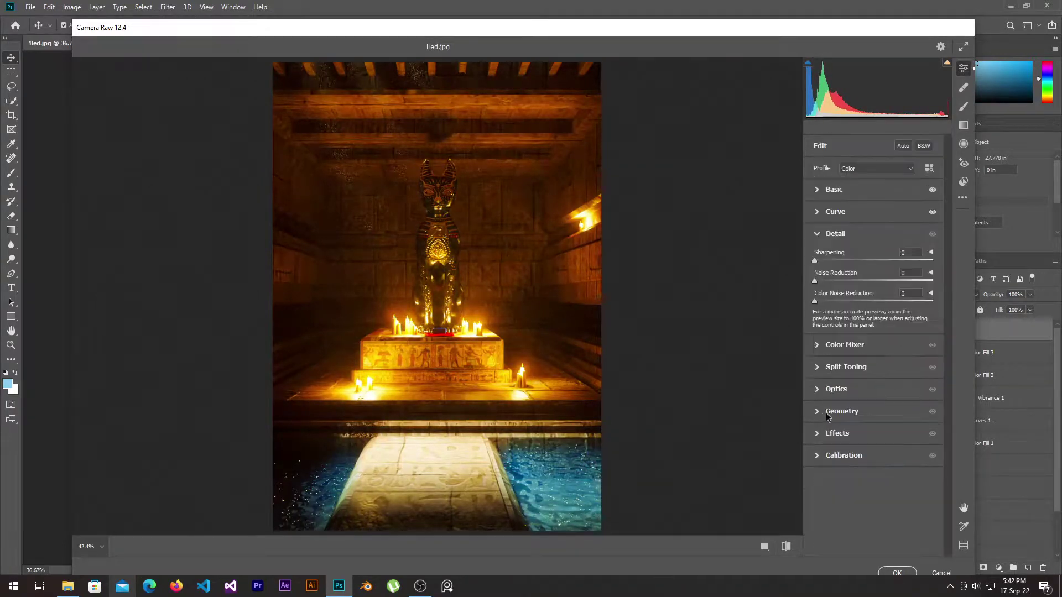
# - In Color Mixer Hue, shift the reds, yellows, greens and aquas slightly
pyautogui.click(824, 345)
pyautogui.click(819, 288)
pyautogui.moveTo(874, 318)
pyautogui.mouseDown()
pyautogui.moveTo(909, 318)
pyautogui.moveTo(866, 335)
pyautogui.mouseUp()
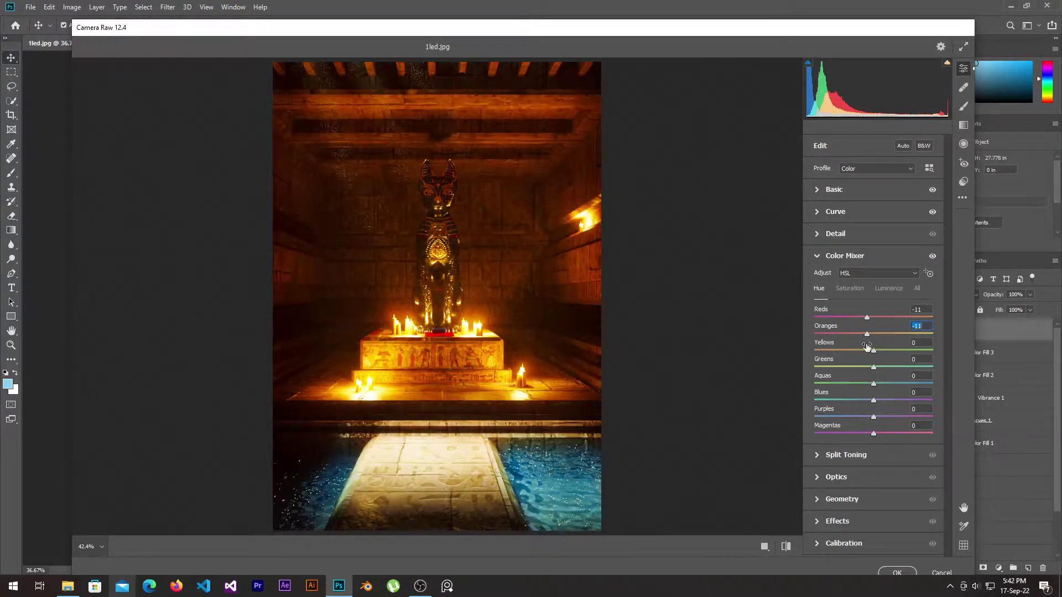
pyautogui.moveTo(873, 350)
pyautogui.mouseDown()
pyautogui.moveTo(801, 366)
pyautogui.moveTo(876, 369)
pyautogui.mouseUp()
pyautogui.moveTo(876, 369); pyautogui.dragTo(869, 382)
pyautogui.moveTo(874, 385)
pyautogui.mouseDown()
pyautogui.moveTo(877, 402)
pyautogui.moveTo(934, 422)
pyautogui.mouseUp()
# - Boost red, orange and yellow saturation and raise luminance of most colours, including purples
pyautogui.click(850, 289)
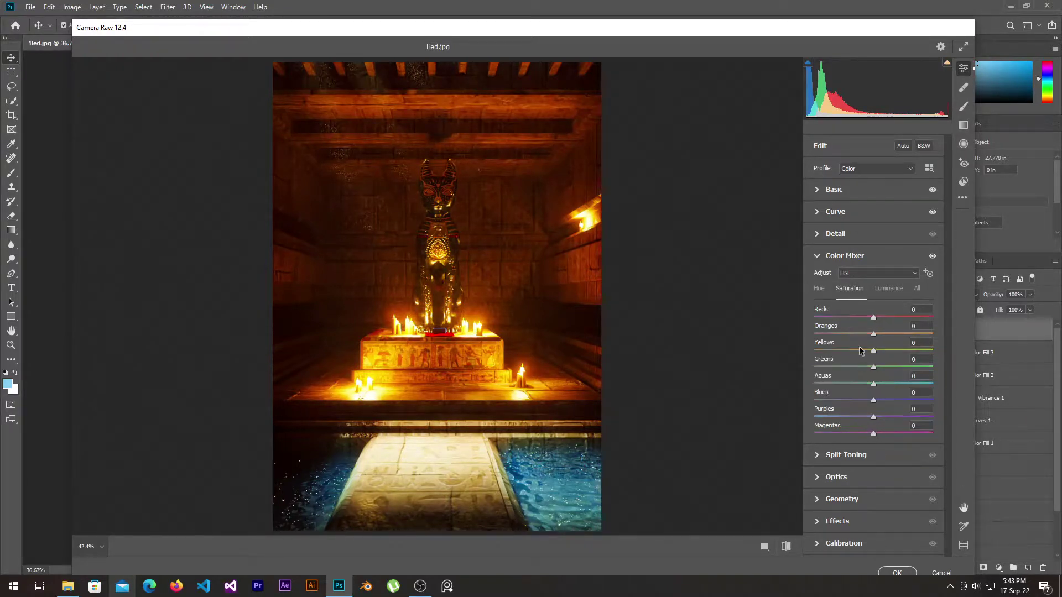
pyautogui.moveTo(873, 317); pyautogui.dragTo(881, 401)
pyautogui.click(877, 415)
pyautogui.click(889, 290)
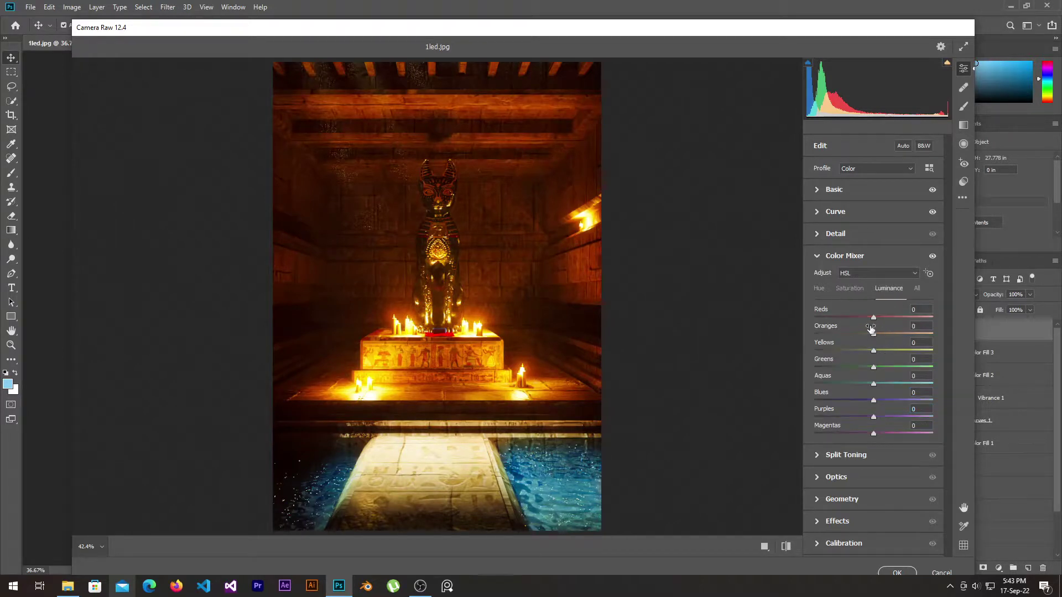
pyautogui.moveTo(862, 319)
pyautogui.mouseDown()
pyautogui.moveTo(943, 342)
pyautogui.moveTo(876, 318)
pyautogui.moveTo(834, 333)
pyautogui.moveTo(877, 355)
pyautogui.moveTo(879, 389)
pyautogui.moveTo(972, 396)
pyautogui.moveTo(875, 400)
pyautogui.mouseUp()
pyautogui.press('Down')
pyautogui.press('Down')
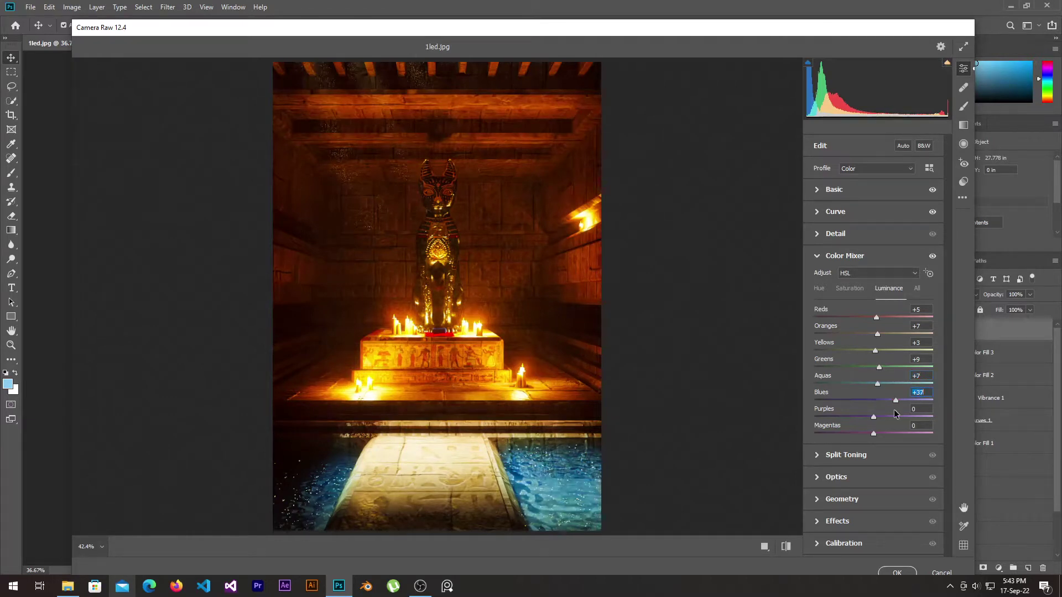
pyautogui.write('0')
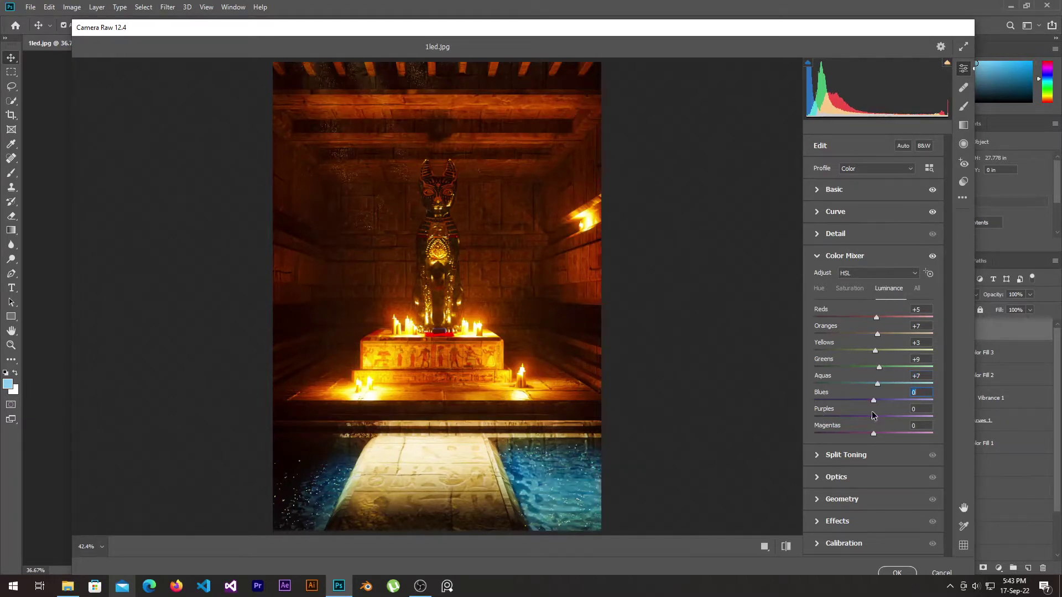
pyautogui.moveTo(867, 419); pyautogui.dragTo(891, 421)
# - Add split toning with saturated warm highlights and blue-tinted shadows
pyautogui.click(827, 456)
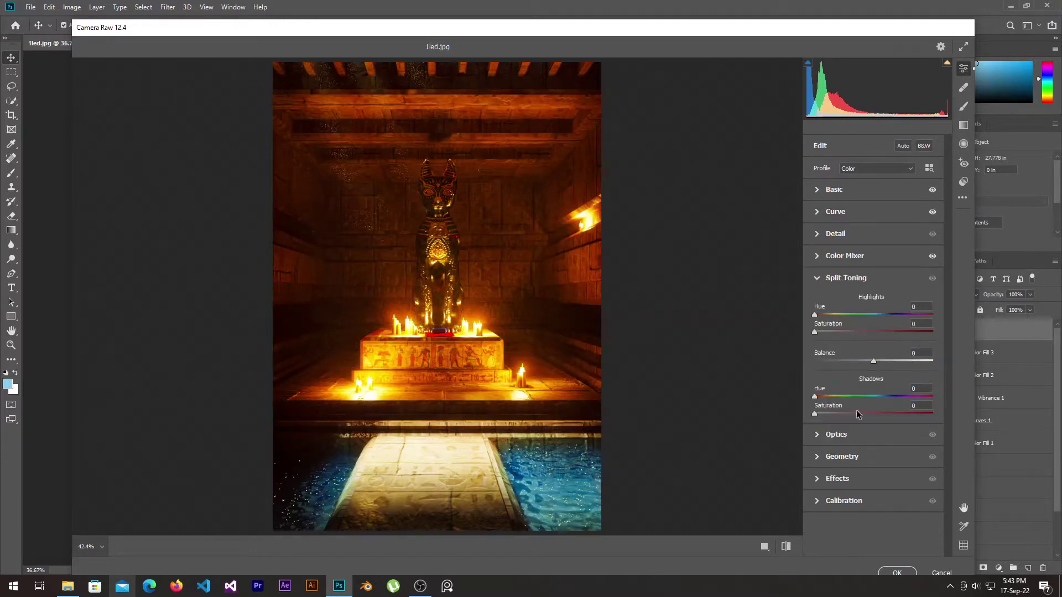
pyautogui.moveTo(828, 330)
pyautogui.mouseDown()
pyautogui.moveTo(866, 334)
pyautogui.moveTo(898, 315)
pyautogui.moveTo(824, 315)
pyautogui.moveTo(822, 332)
pyautogui.mouseUp()
pyautogui.moveTo(827, 415)
pyautogui.mouseDown()
pyautogui.moveTo(858, 414)
pyautogui.moveTo(887, 396)
pyautogui.moveTo(823, 414)
pyautogui.mouseUp()
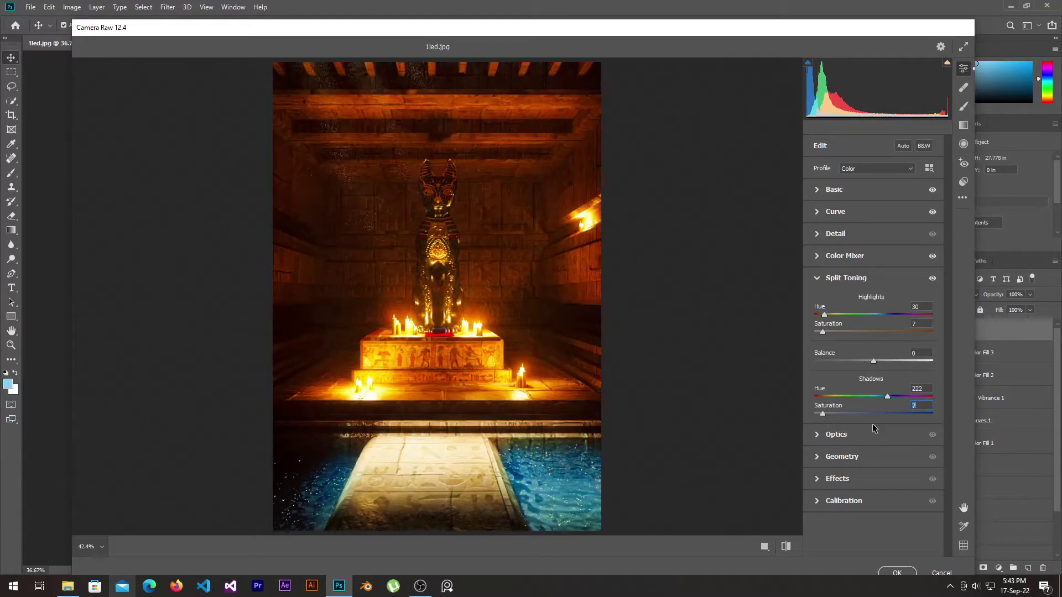
pyautogui.click(822, 457)
# - Add grain, set Calibration Shadows Tint to -78, and apply the Camera Raw grade
pyautogui.click(818, 409)
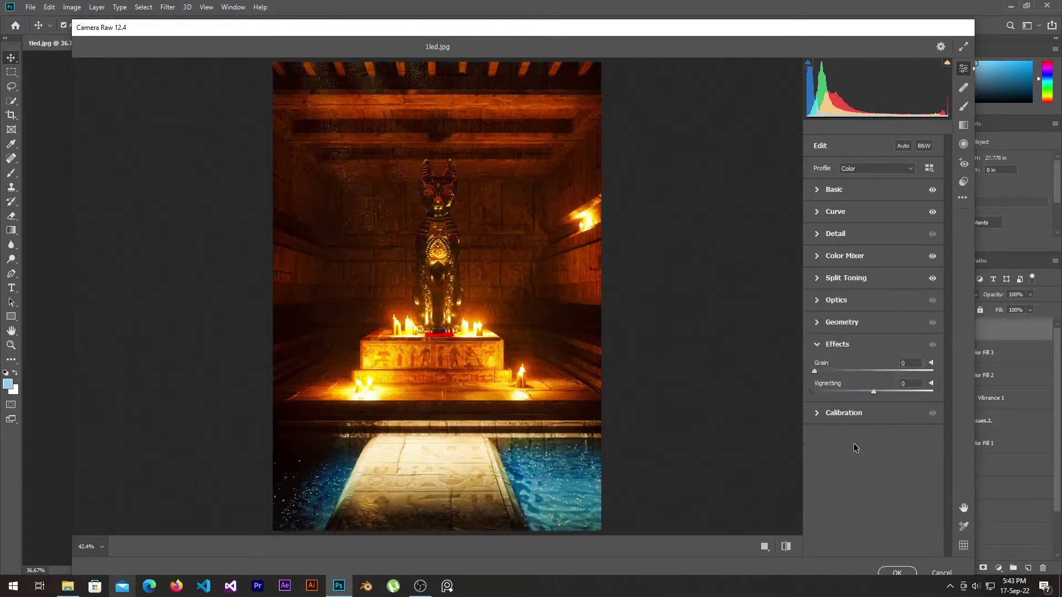
pyautogui.click(824, 413)
pyautogui.moveTo(827, 396); pyautogui.dragTo(835, 396)
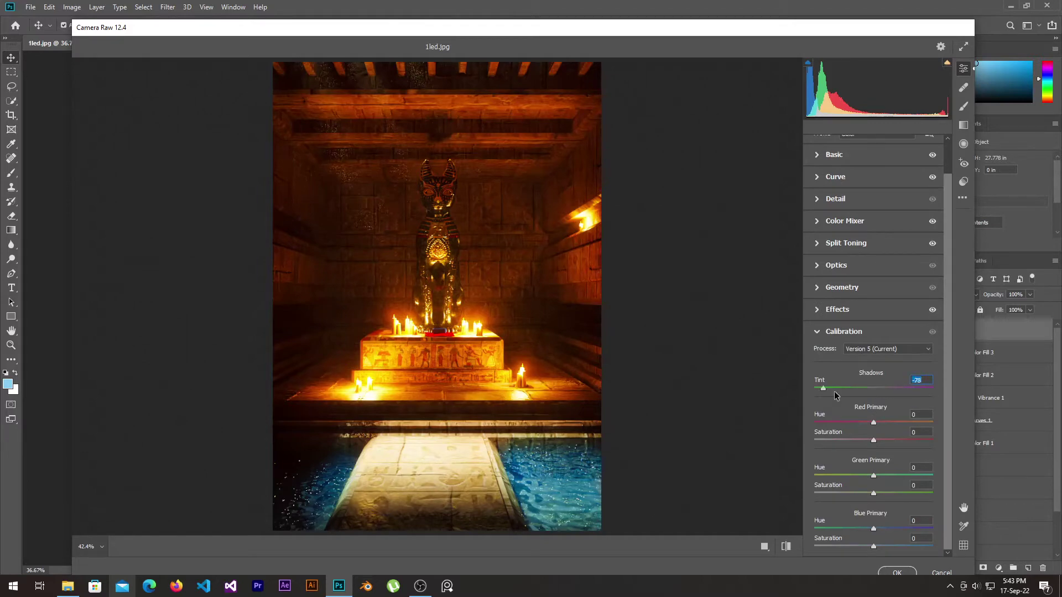
pyautogui.press('Return')
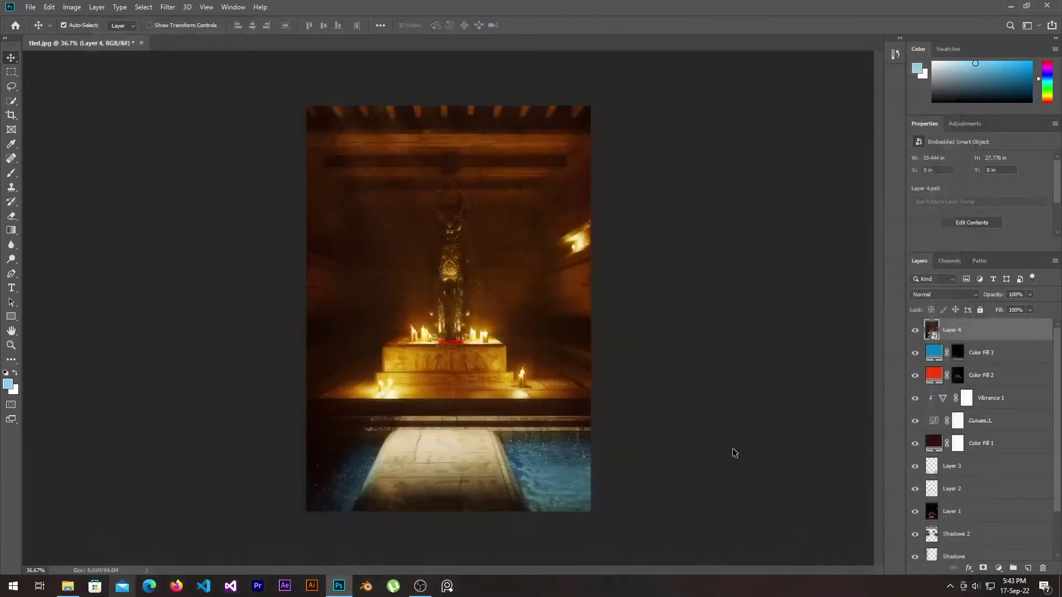
# - Undo and redo until the untitled1 image sits at the top of the layer stack
pyautogui.hotkey('ctrl', 'z')
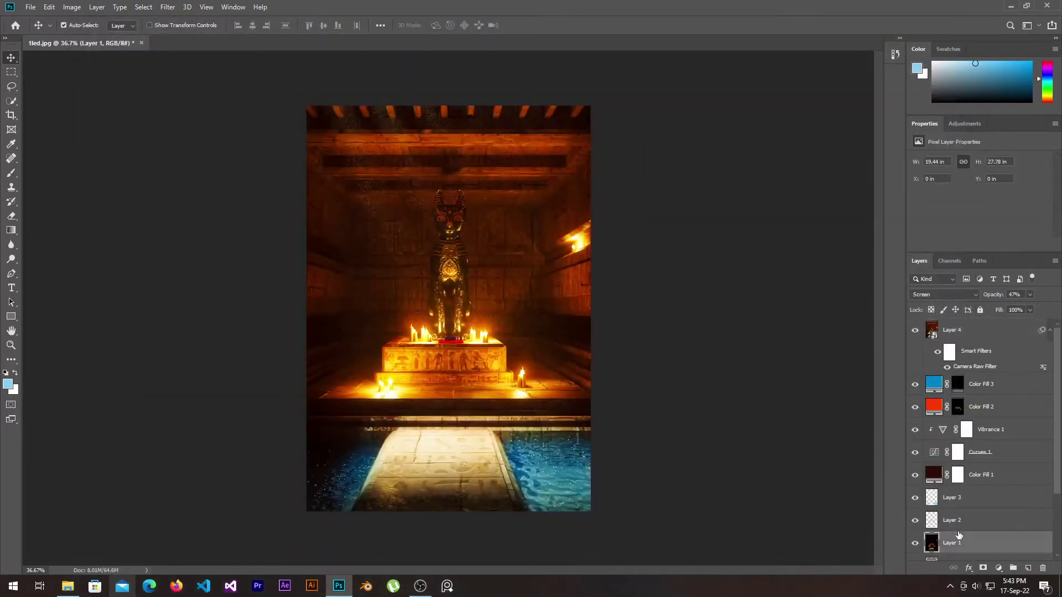
pyautogui.hotkey('ctrl', 'z')
pyautogui.hotkey('ctrl', 'z')
pyautogui.hotkey('ctrl', 'z')
pyautogui.hotkey('ctrl', 'shift', 'z')
pyautogui.hotkey('ctrl', 'shift', 'z')
pyautogui.hotkey('ctrl', 'shift', 'z')
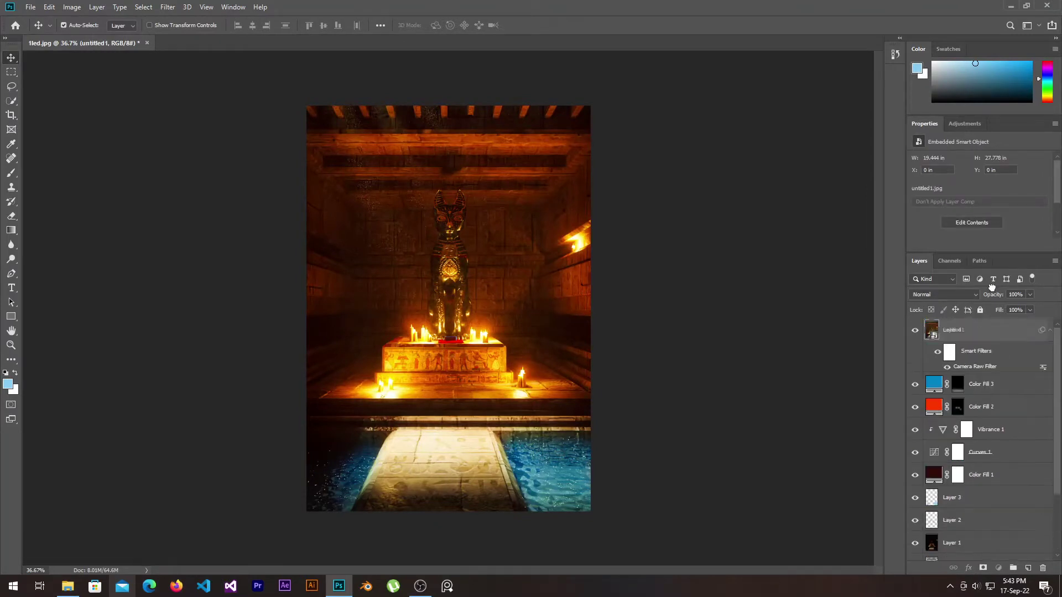
pyautogui.hotkey('ctrl', 'z')
pyautogui.hotkey('ctrl', 'z')
pyautogui.hotkey('ctrl', 'z')
pyautogui.hotkey('ctrl', 'z')
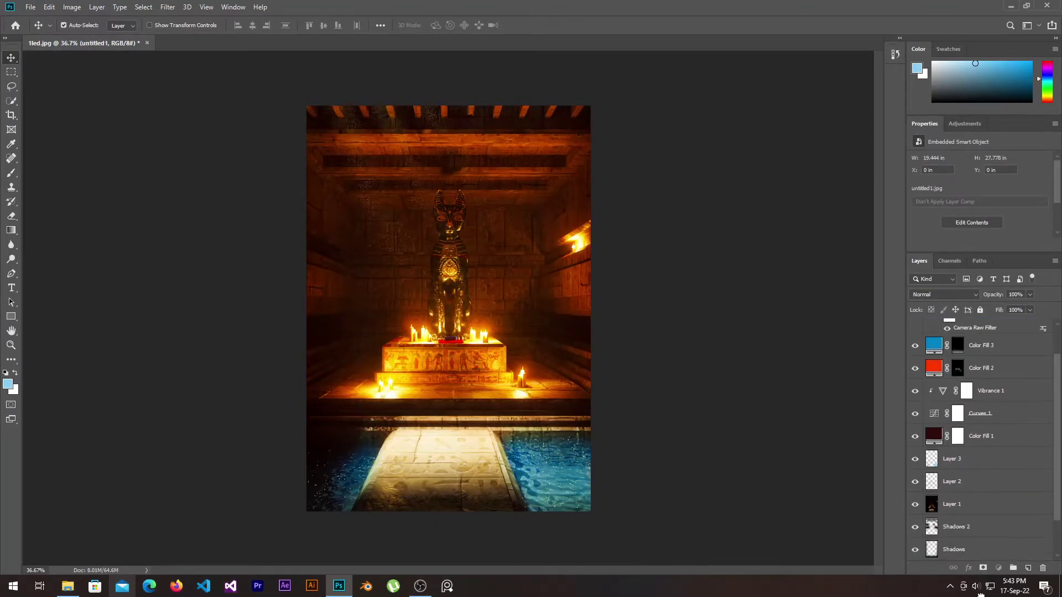
pyautogui.hotkey('ctrl', 'shift', 'z')
pyautogui.hotkey('ctrl', 'shift', 'z')
pyautogui.hotkey('ctrl', 'shift', 'z')
pyautogui.hotkey('ctrl', 'shift', 'z')
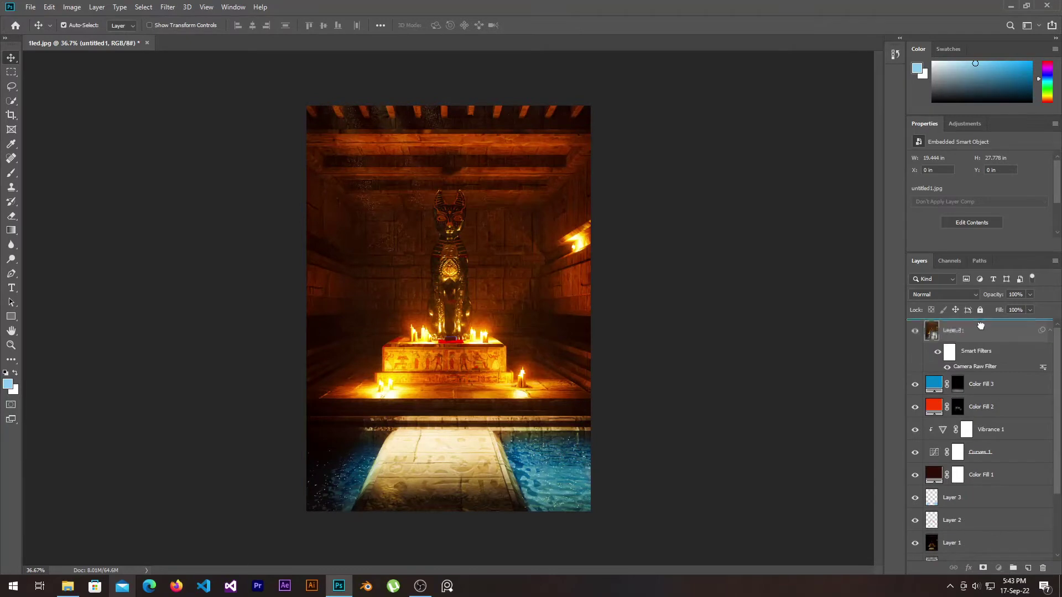
pyautogui.hotkey('ctrl', 'shift', 'z')
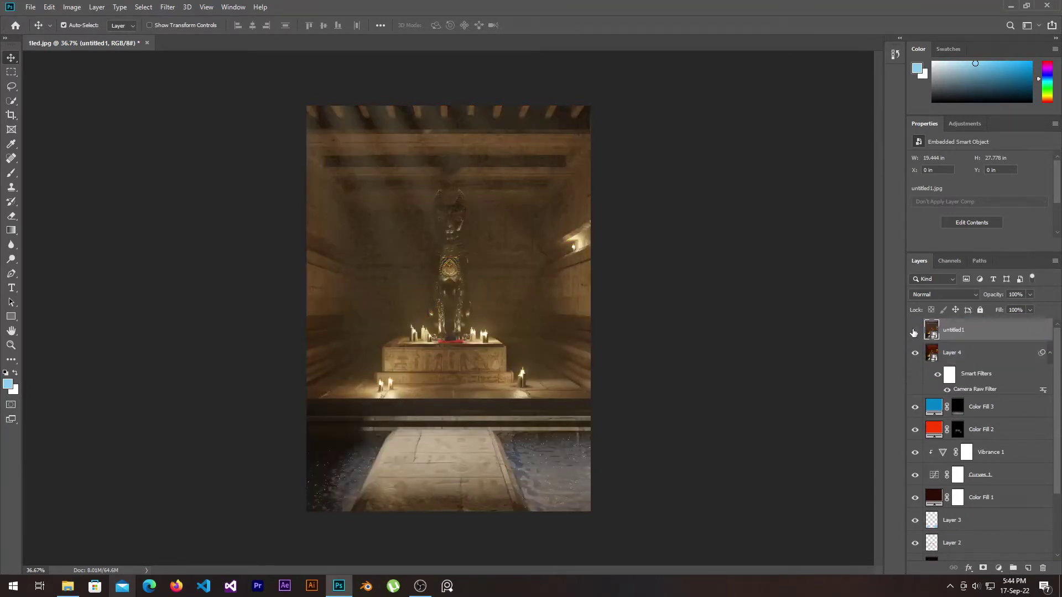
# - Toggle the untitled1 layer's visibility to compare, leaving it hidden
pyautogui.click(913, 332)
pyautogui.click(914, 332)
pyautogui.click(913, 333)
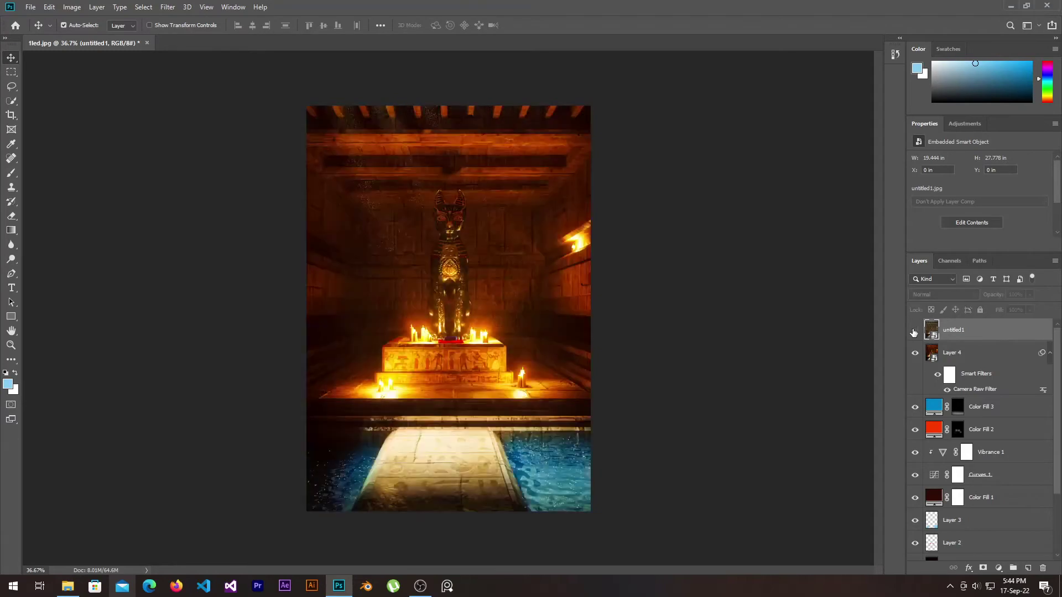